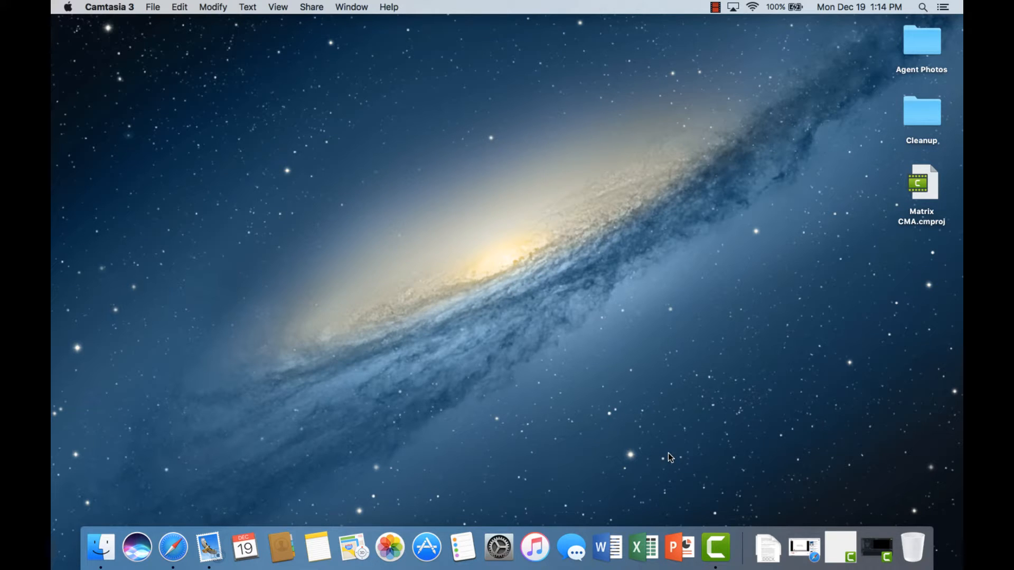
Switch to Safari and show the full web address of the ORTIS Matrix 6.12 Overview video
click(803, 549)
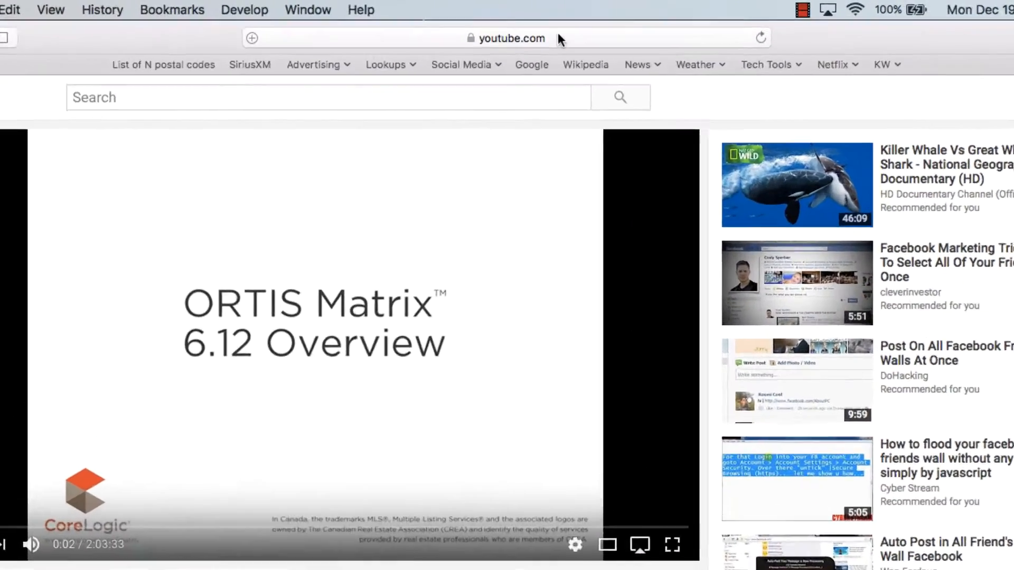
click(545, 26)
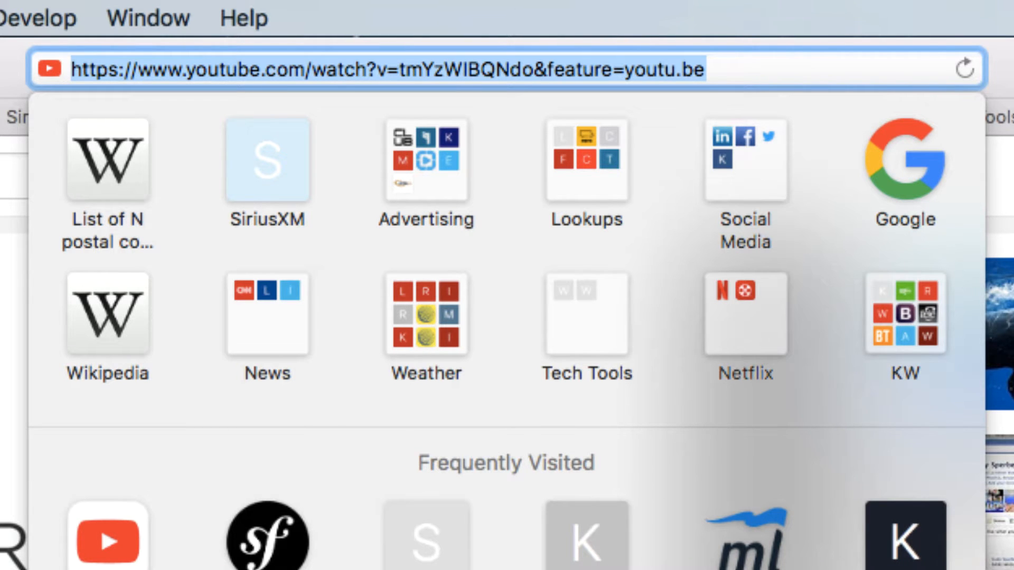
key(Escape)
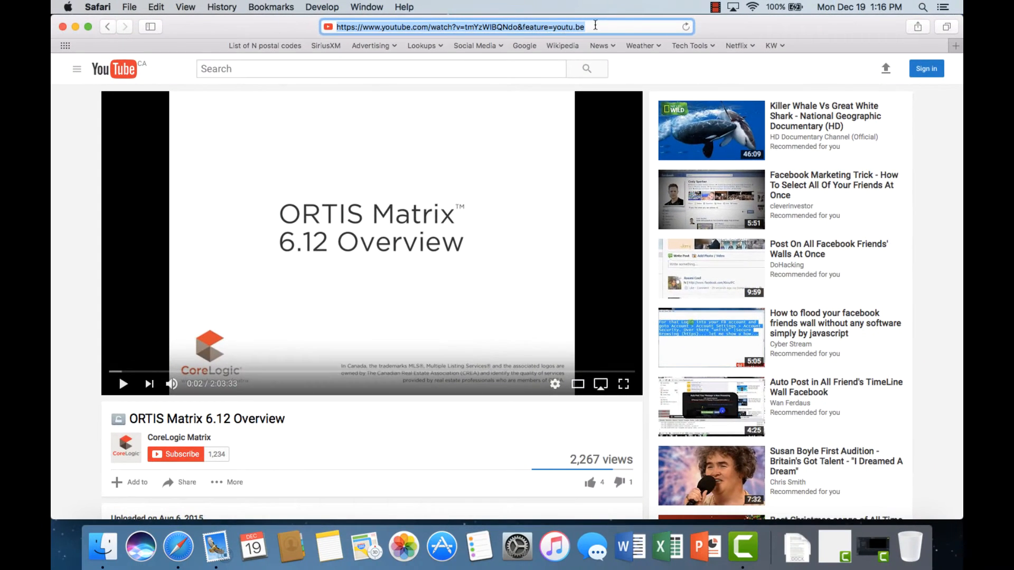
Open the Matrix Login bookmark from the KWGTR folder and allow the site to use the current location
click(771, 45)
mouse_move(713, 61)
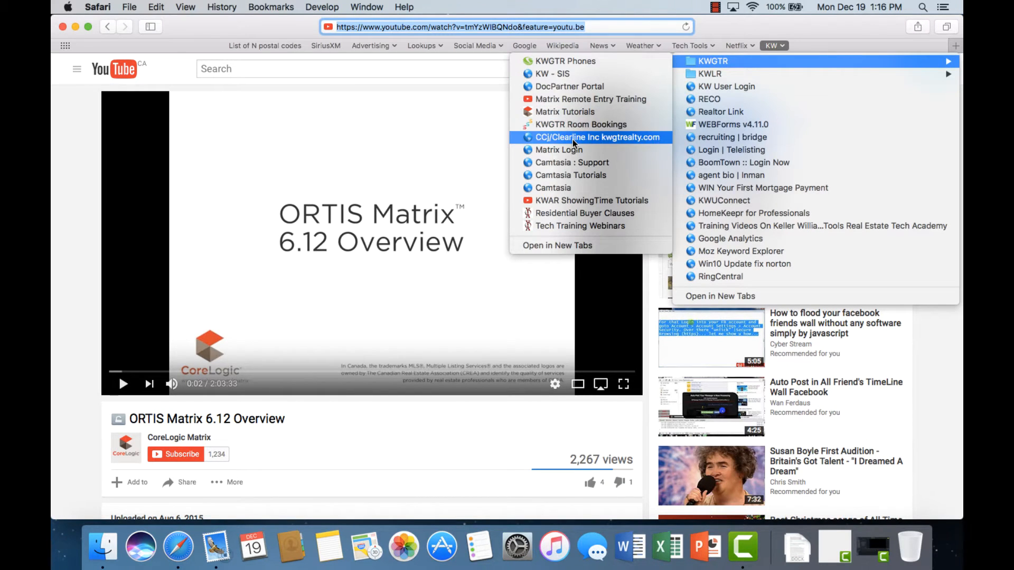
click(570, 153)
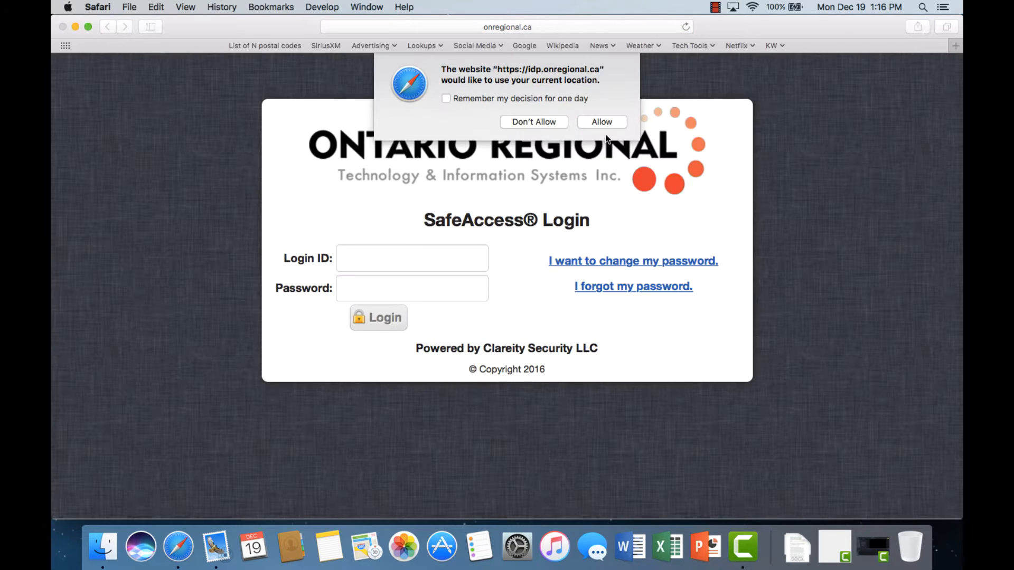
click(607, 124)
Log in to SafeAccess with the login ID and password, agreeing to send the non-secure form
click(356, 259)
text(kwkw)
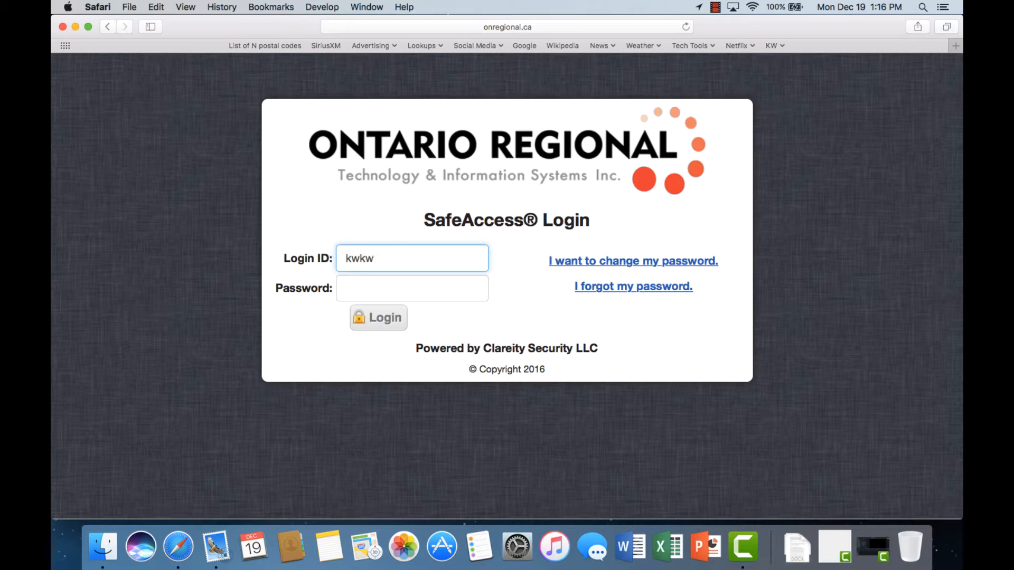
text(8662)
key(Tab)
text(***)
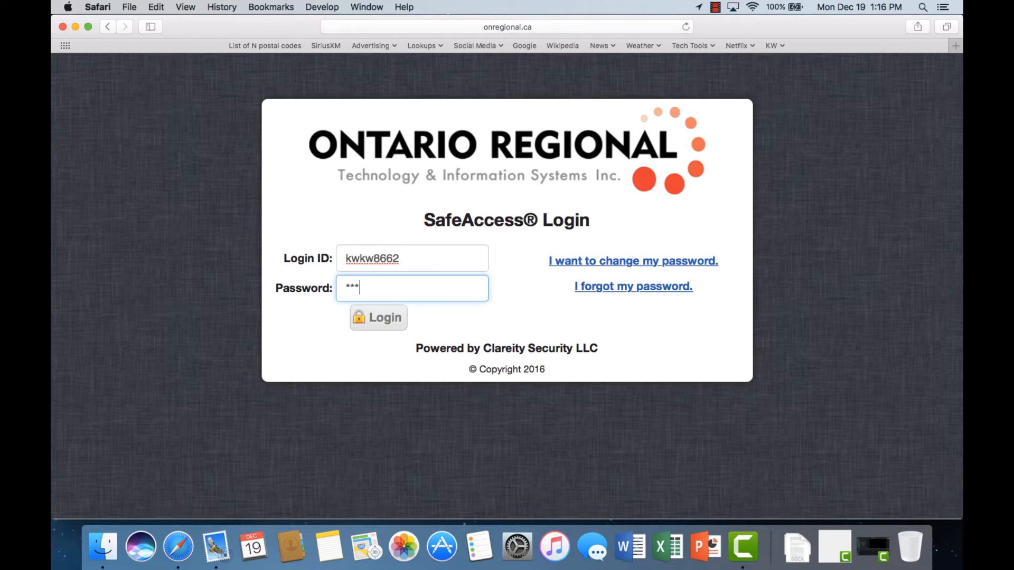
text(********)
key(Return)
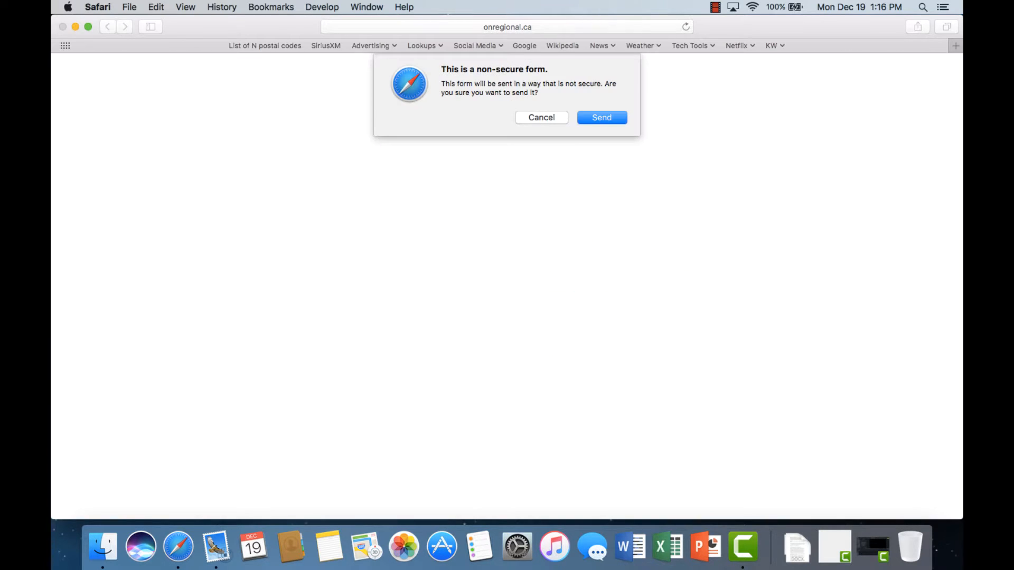
click(603, 120)
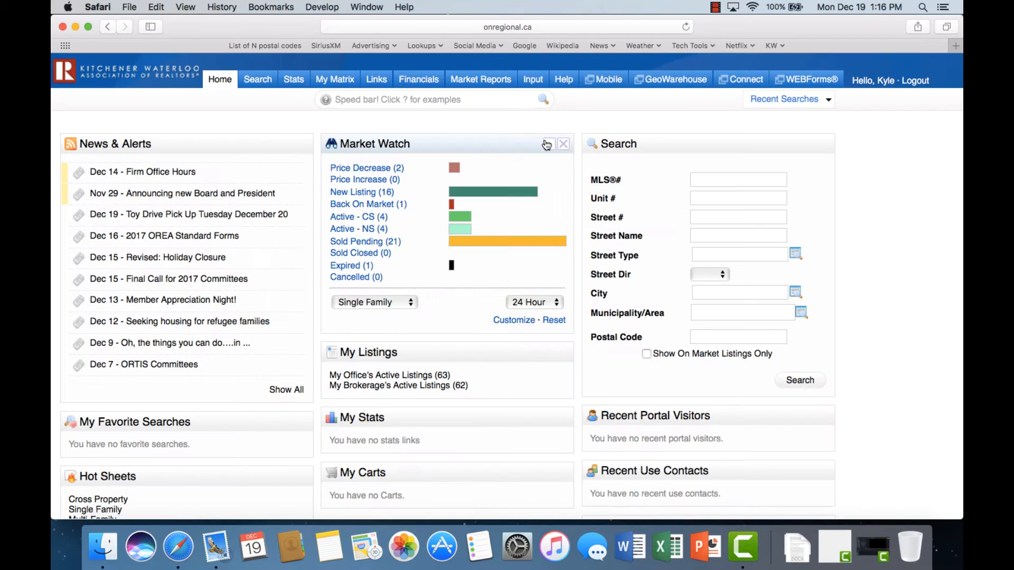
Go to My CMAs in My Matrix and start a new CMA
key(super+minus)
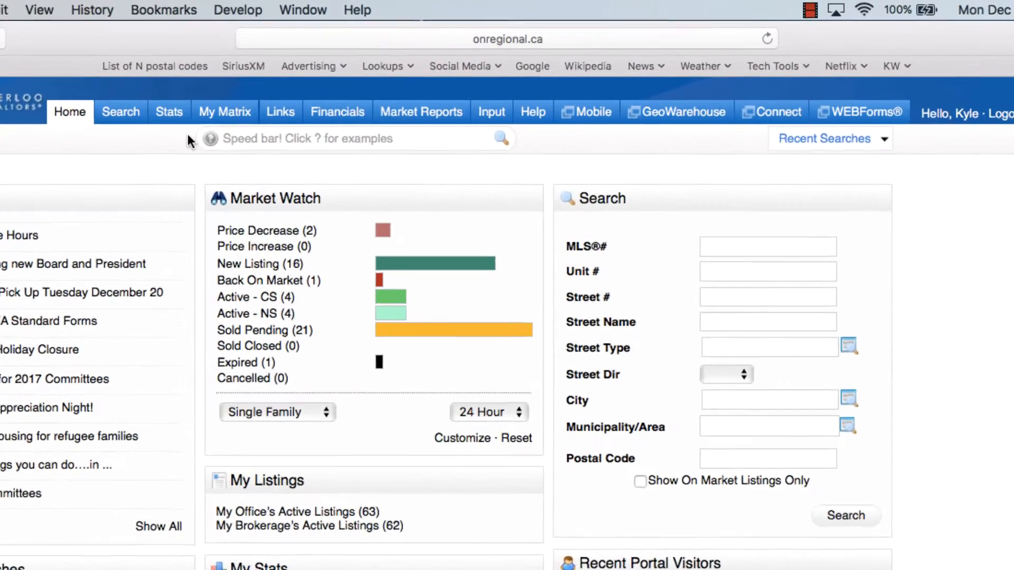
mouse_move(310, 78)
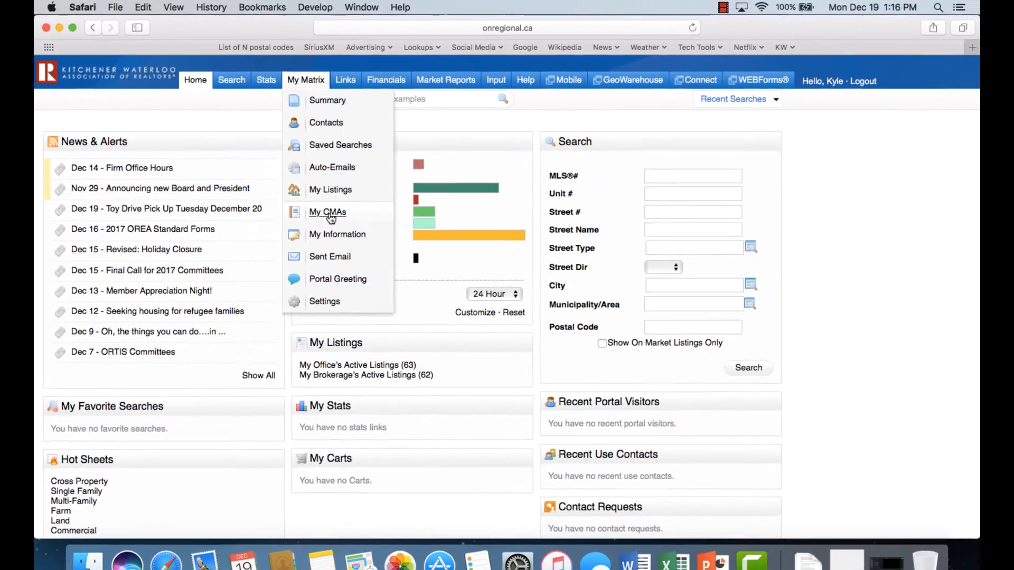
click(224, 348)
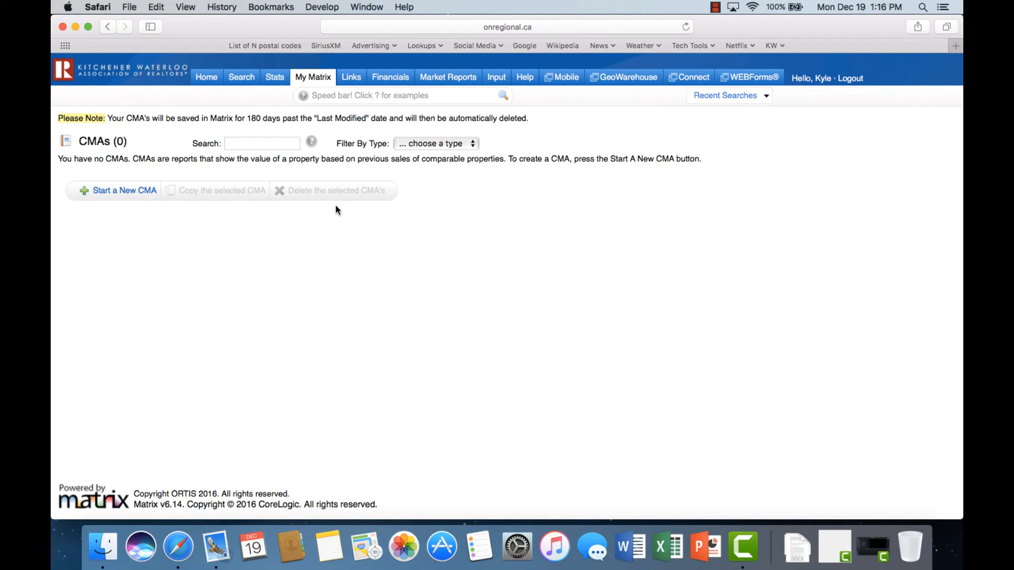
click(111, 194)
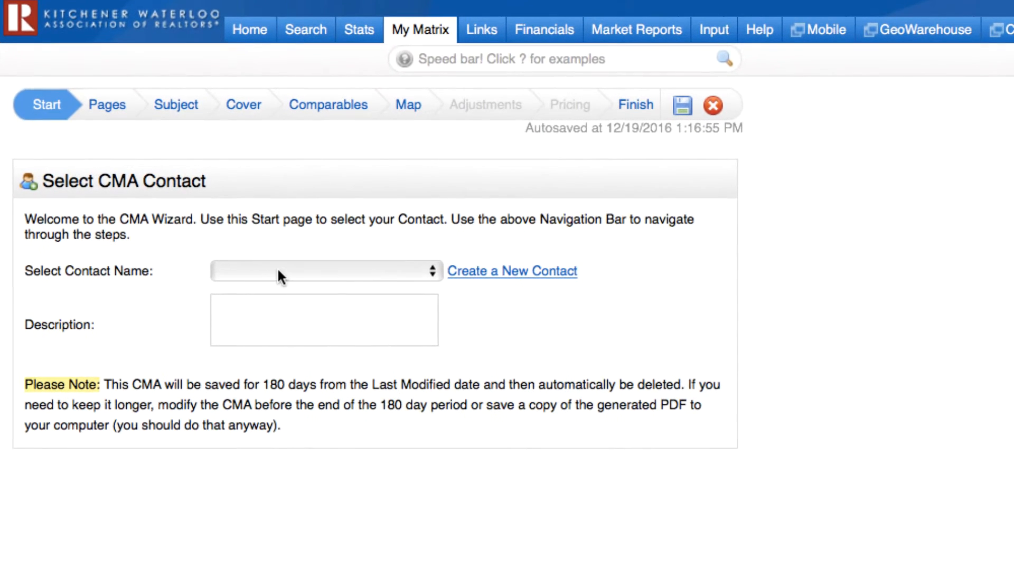
Check the available CMA contacts without choosing one, and enter the property's street address as the description
click(277, 267)
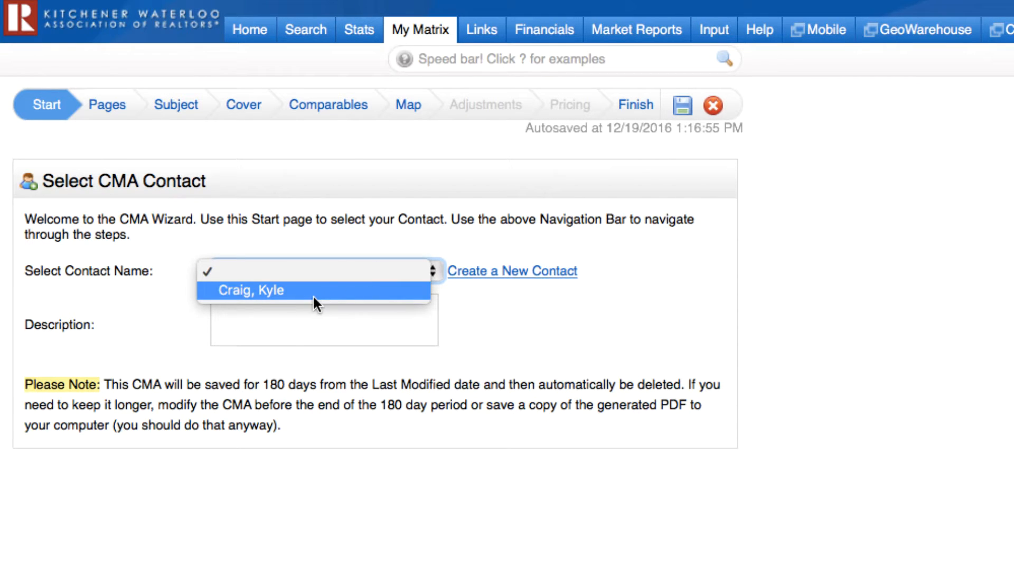
click(173, 308)
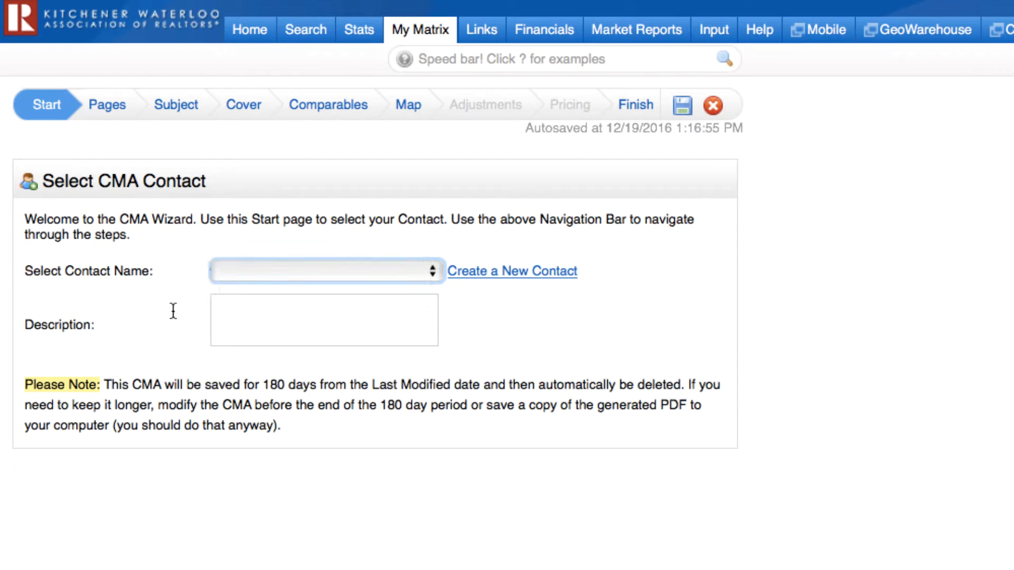
click(227, 312)
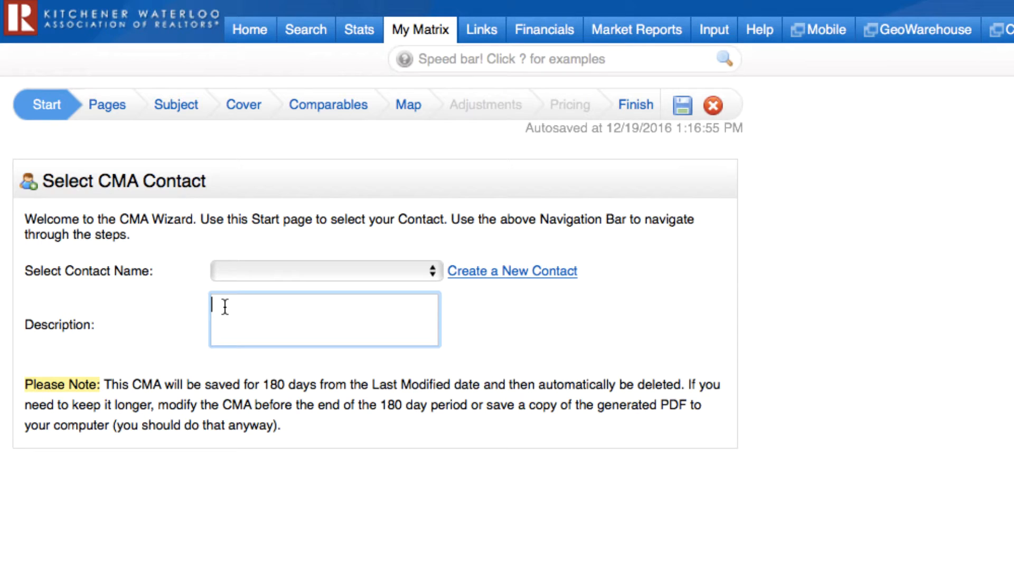
text(456 Main St.)
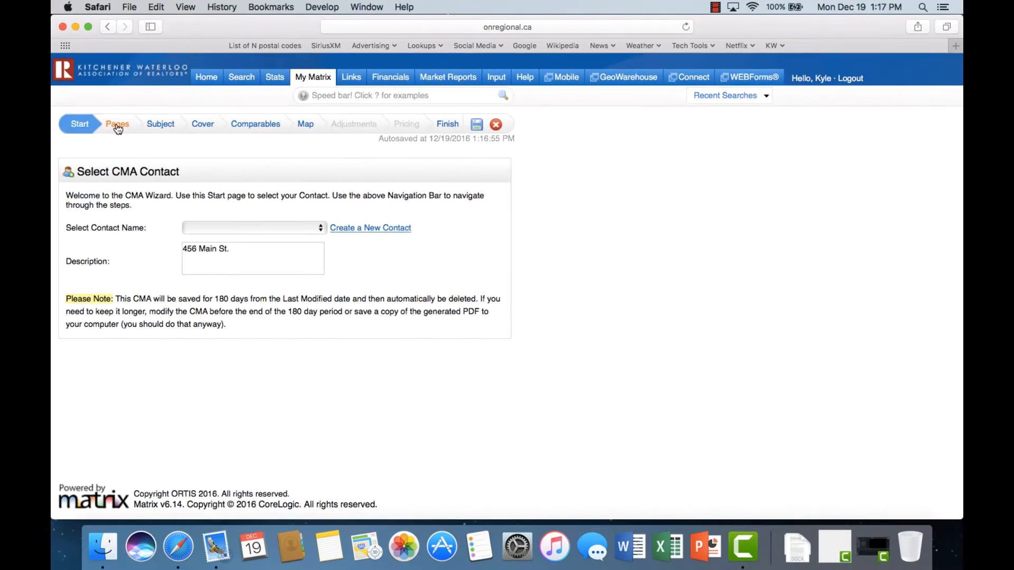
Go to the CMA's Pages stage and expand all the available page categories to review the pages on offer
click(117, 125)
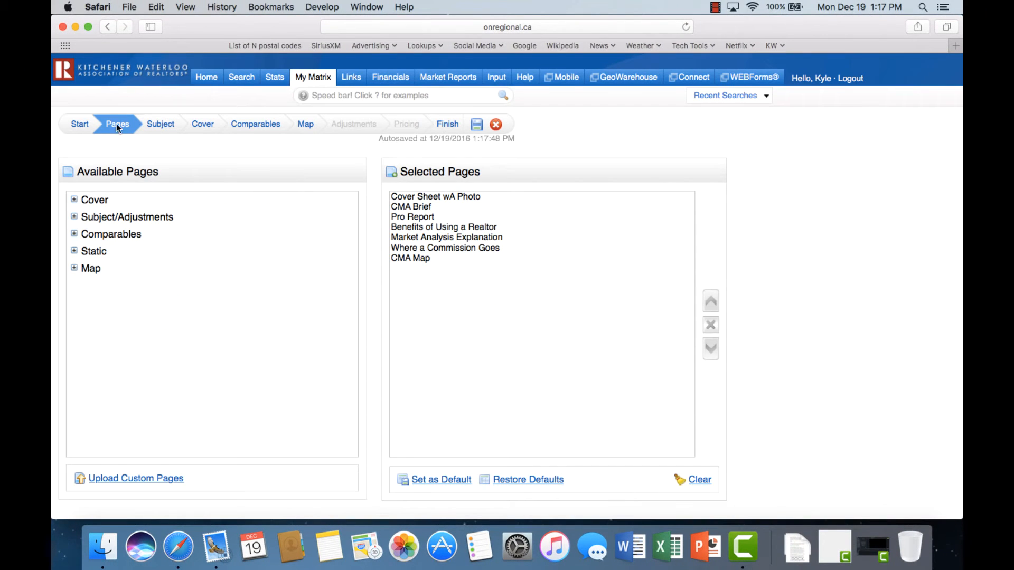
click(74, 199)
click(74, 251)
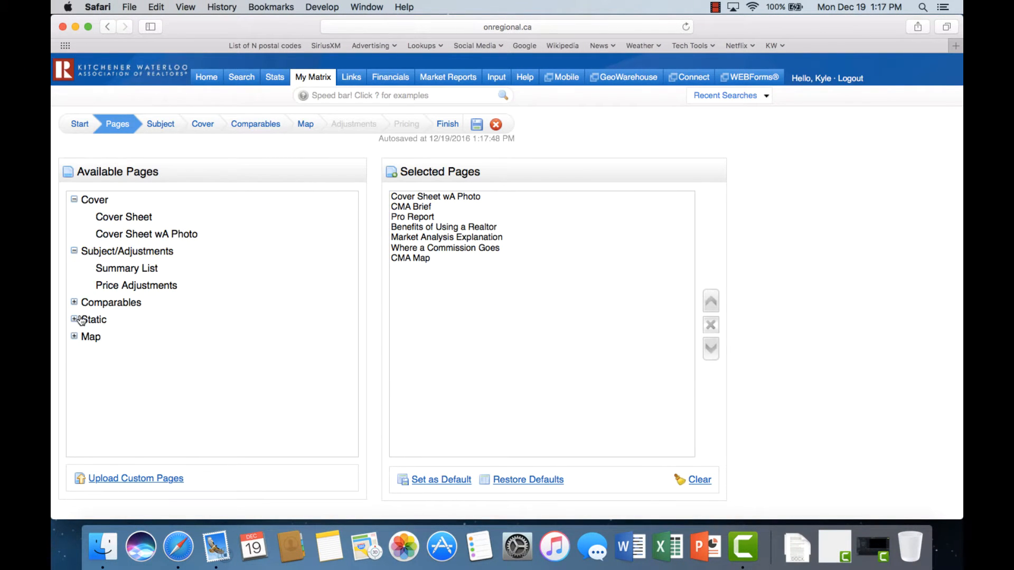
scroll(80, 301, down, 2)
click(74, 255)
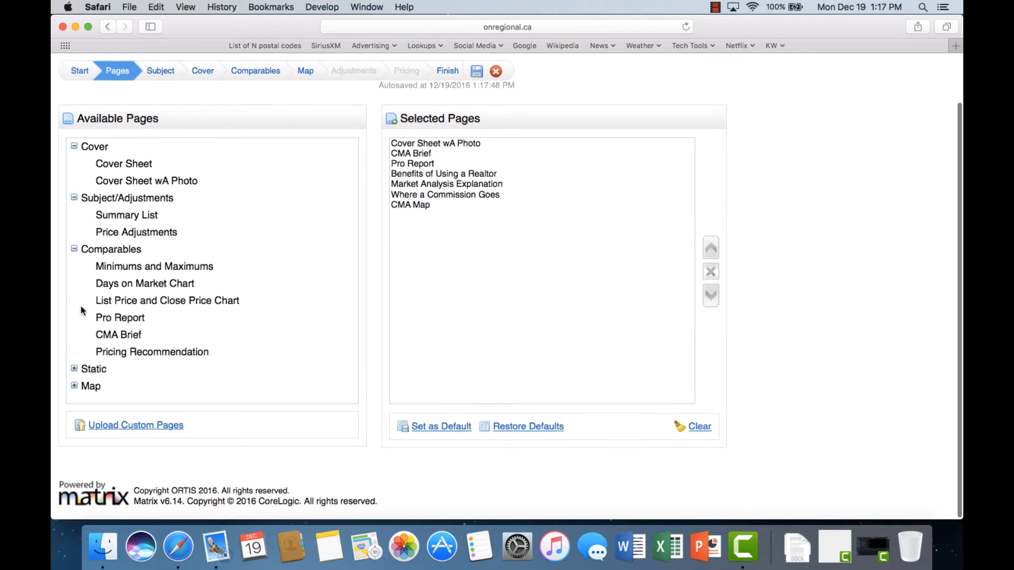
click(74, 373)
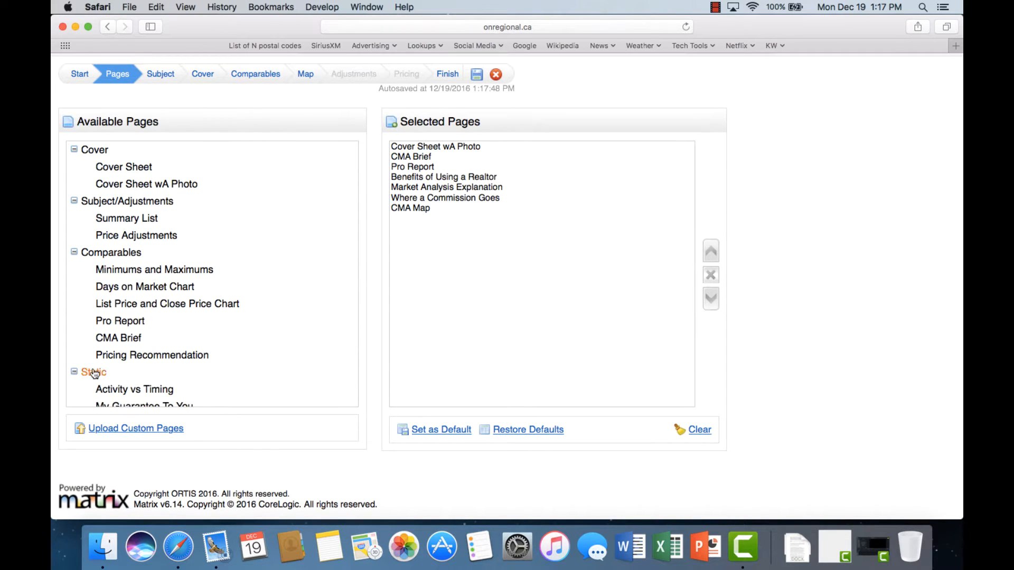
scroll(75, 383, down, 4)
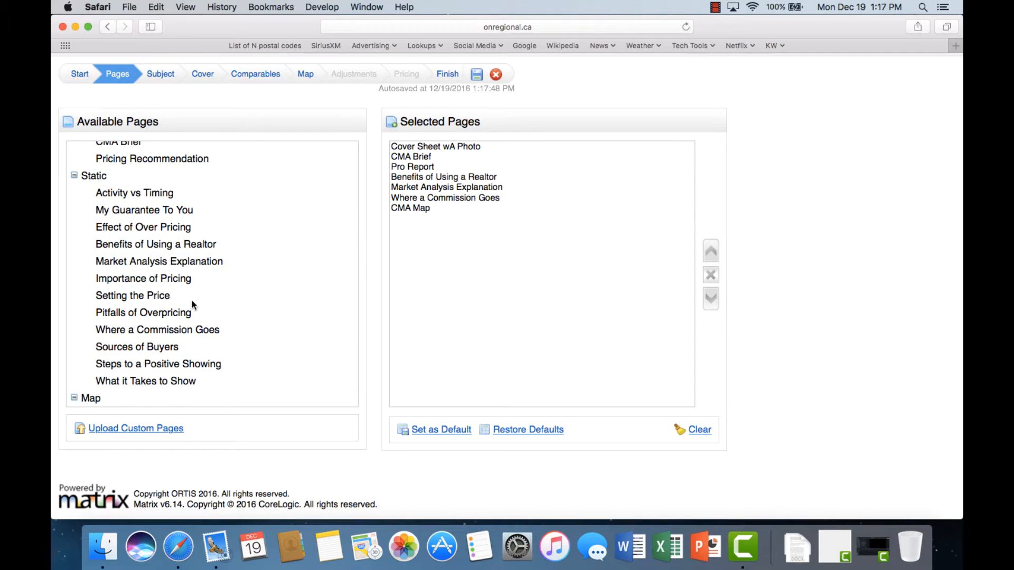
scroll(193, 306, up, 4)
scroll(193, 307, down, 4)
scroll(193, 307, down, 1)
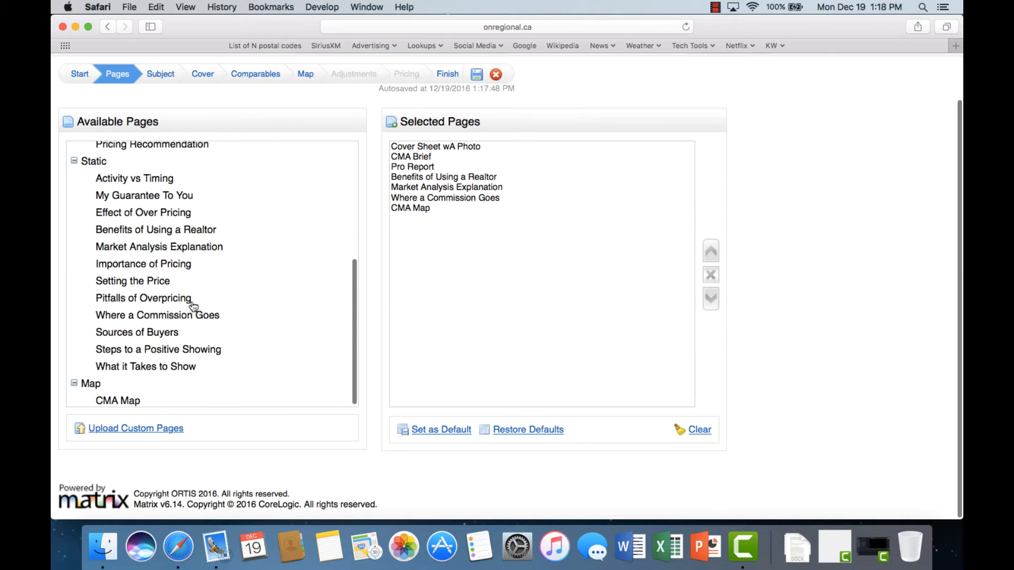
scroll(193, 304, up, 5)
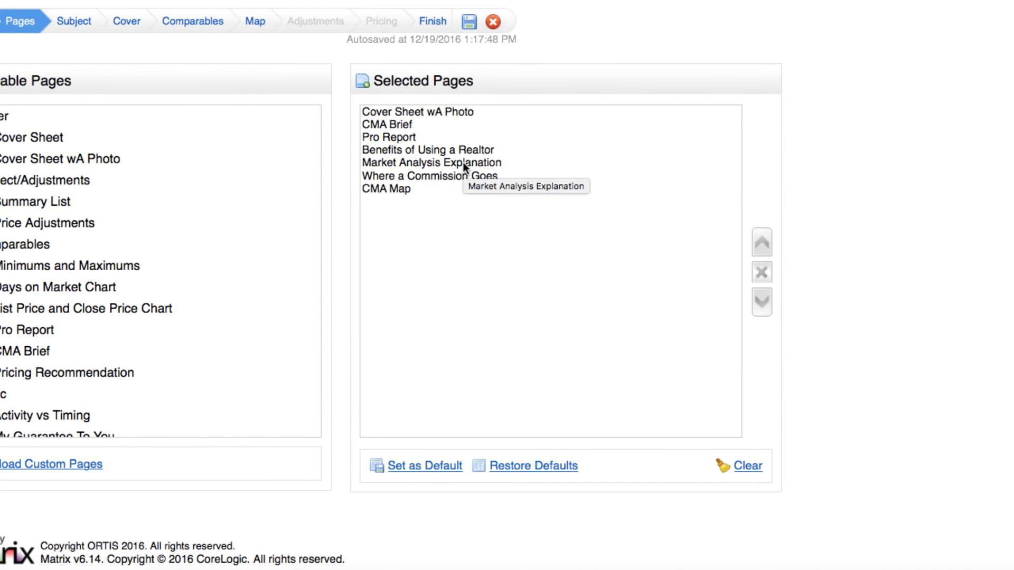
Review the default selected pages one by one, from Cover Sheet wA Photo through CMA Map
click(427, 112)
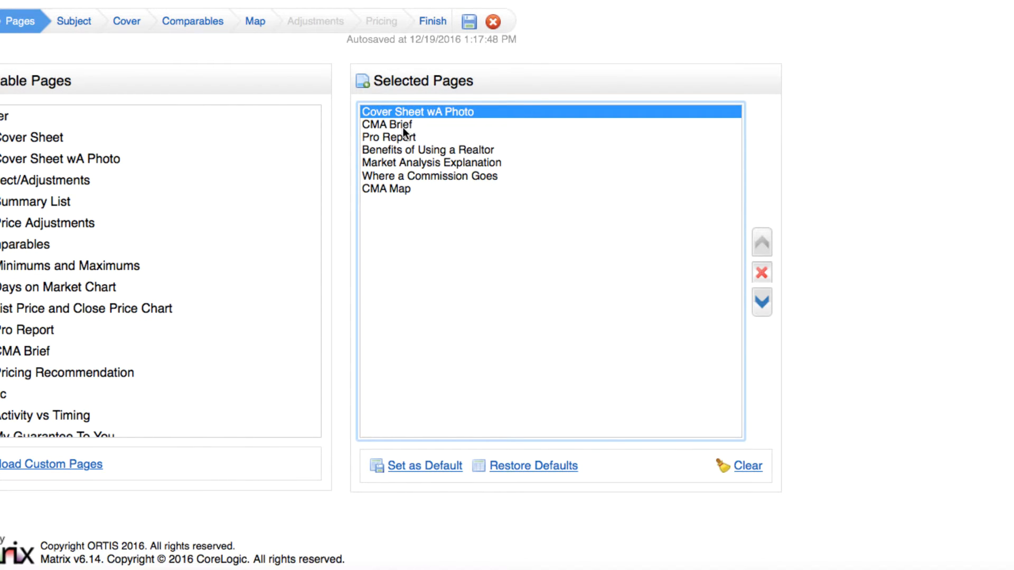
click(403, 126)
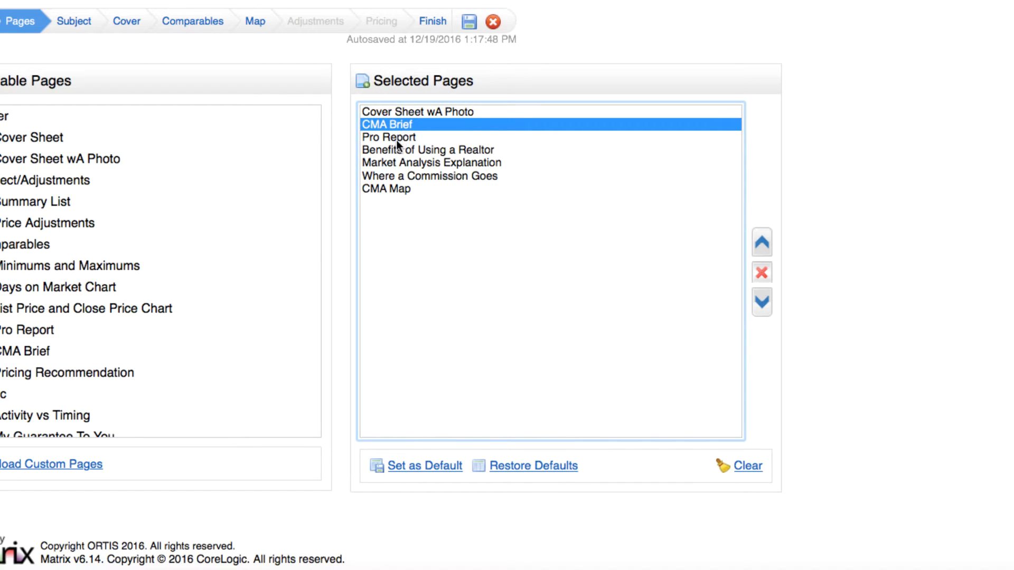
click(397, 139)
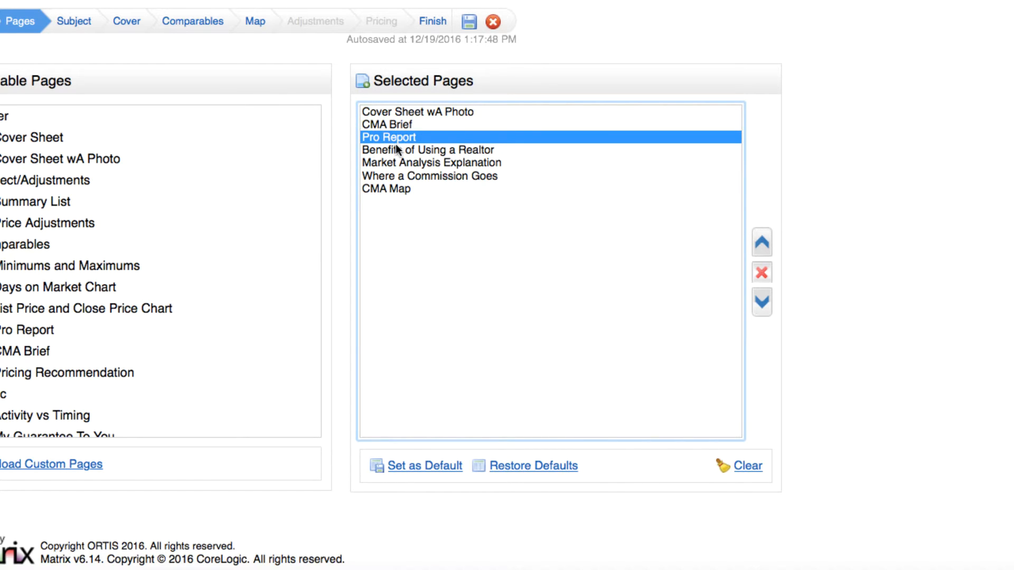
click(392, 189)
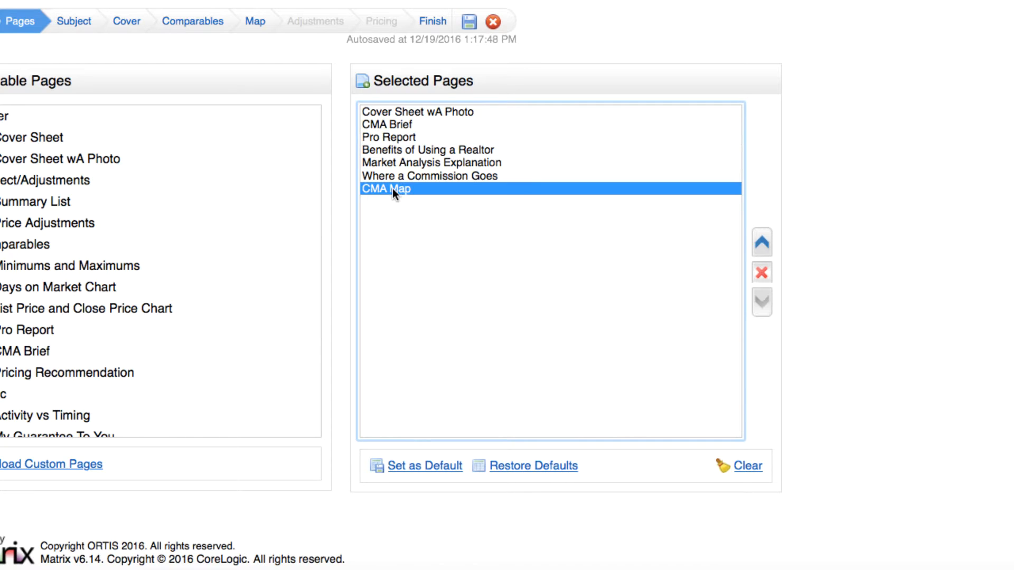
click(391, 150)
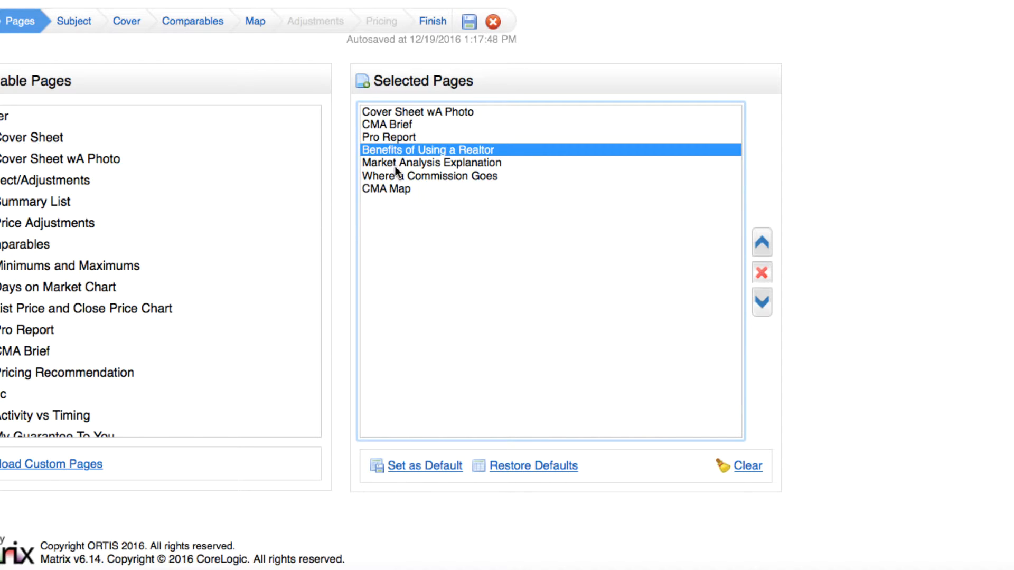
click(395, 164)
click(398, 174)
click(394, 161)
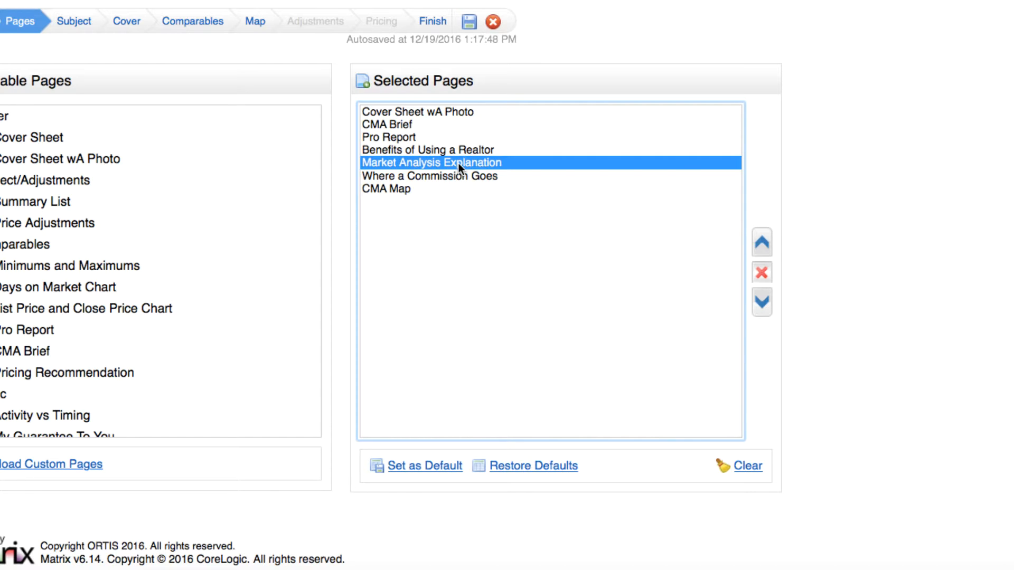
click(417, 151)
click(412, 176)
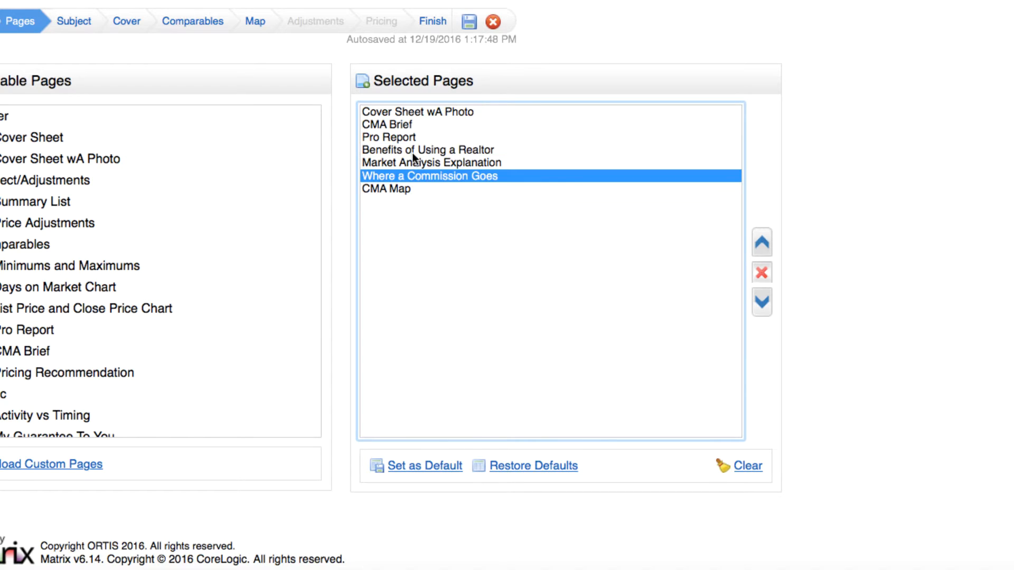
click(412, 151)
click(410, 176)
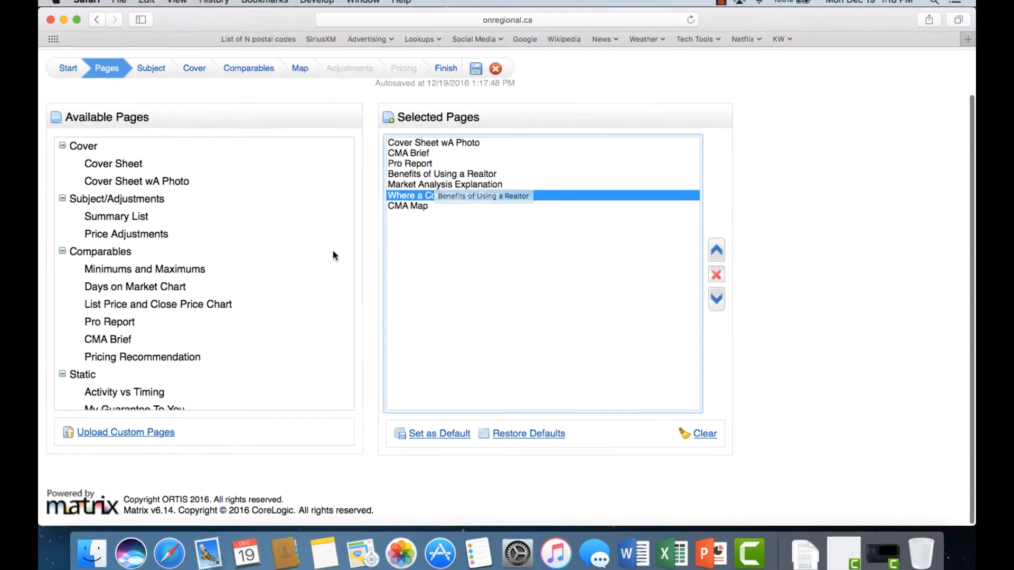
Add the static page Importance of Pricing after Where a Commission Goes, moving it up and back down one place
scroll(151, 339, down, 5)
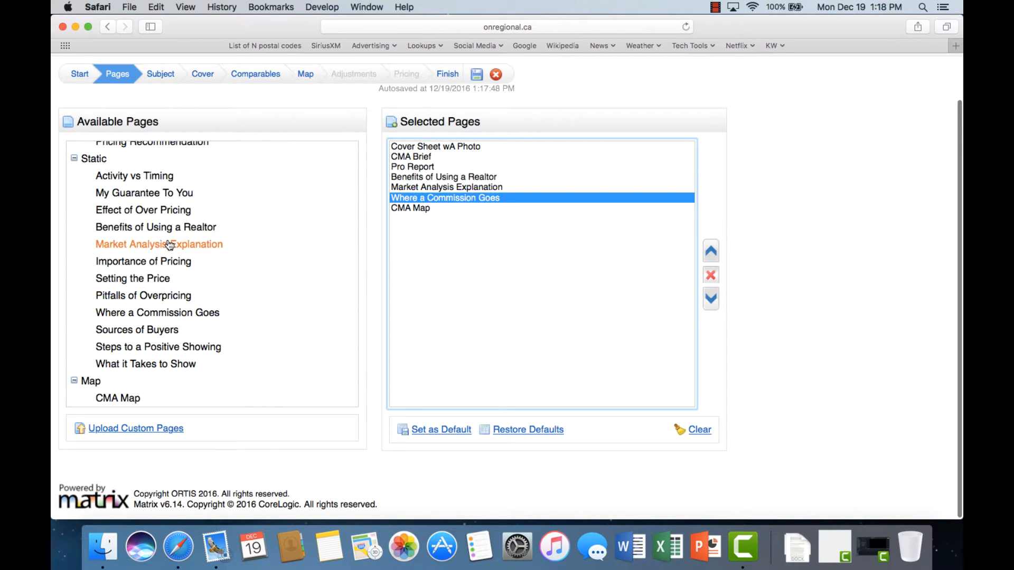
double_click(145, 261)
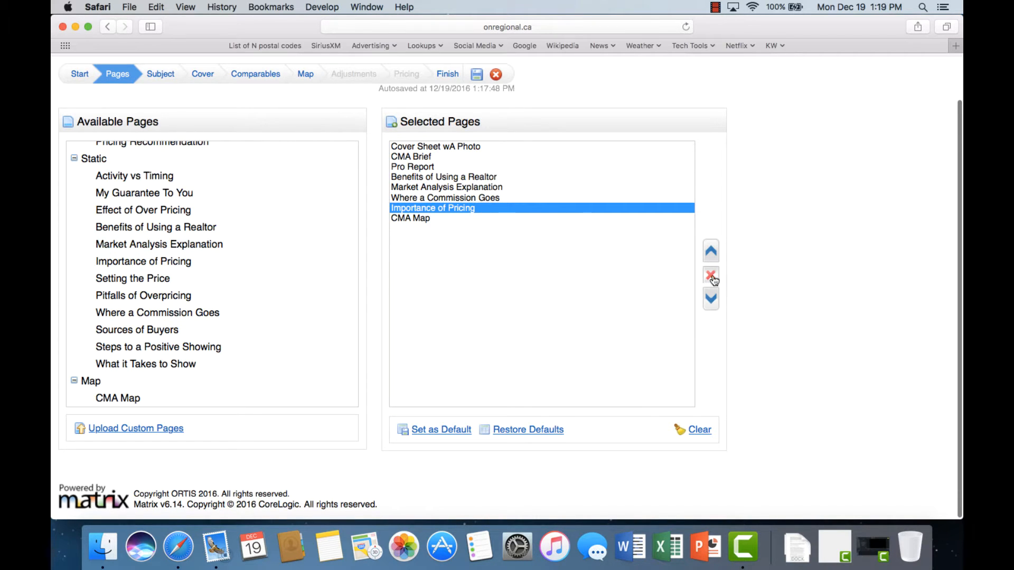
click(711, 251)
click(711, 349)
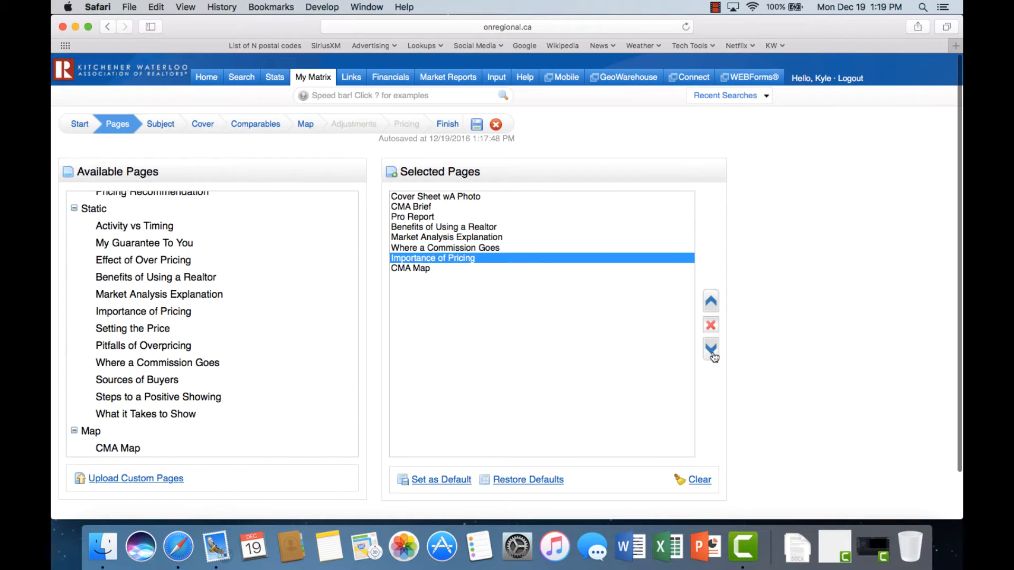
Move the Importance of Pricing page up two places and remove it from the selected pages
click(710, 302)
click(711, 303)
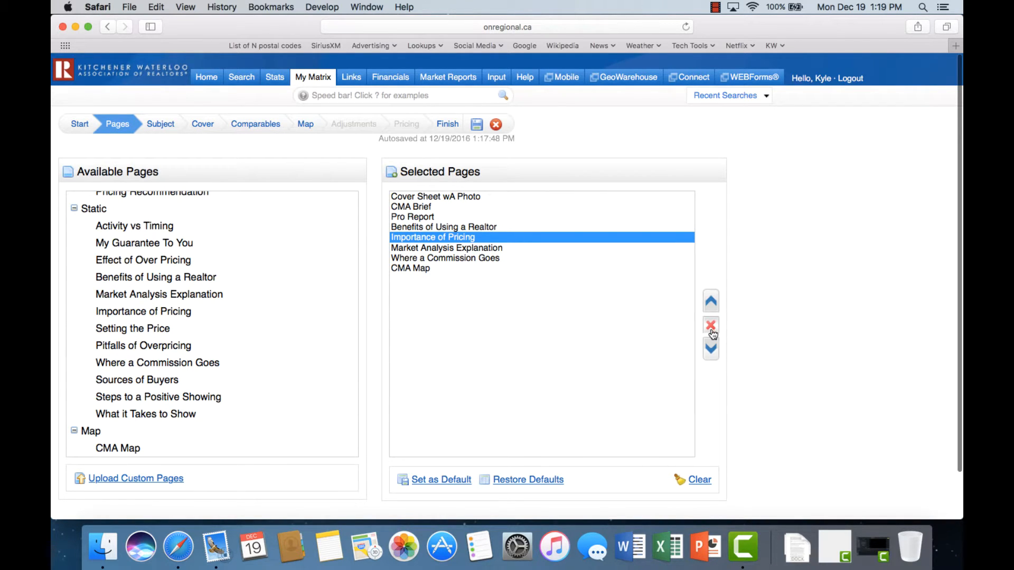
click(711, 329)
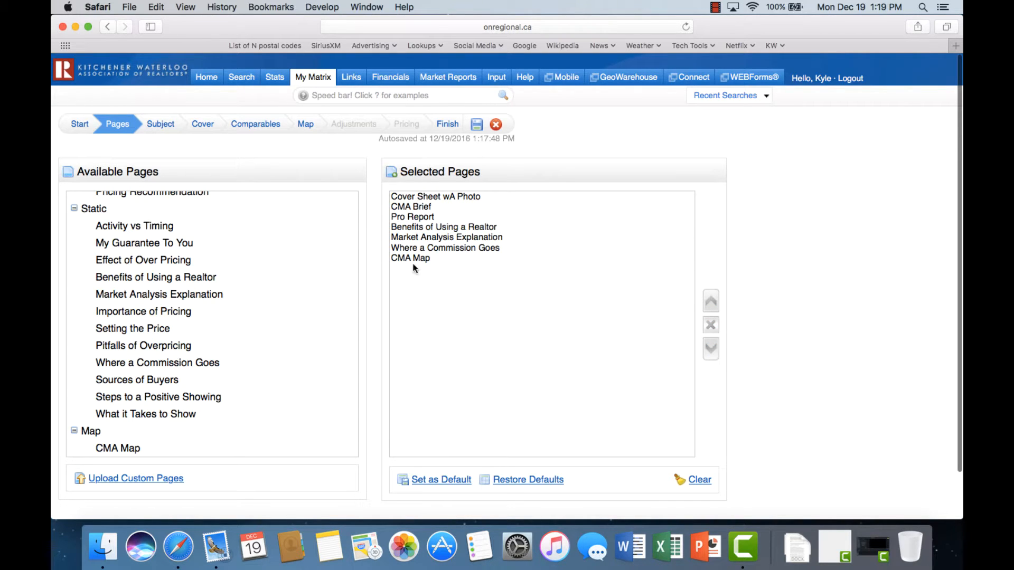
Go to the CMA's Subject stage and choose to fill in the subject property fields manually
scroll(453, 375, down, 2)
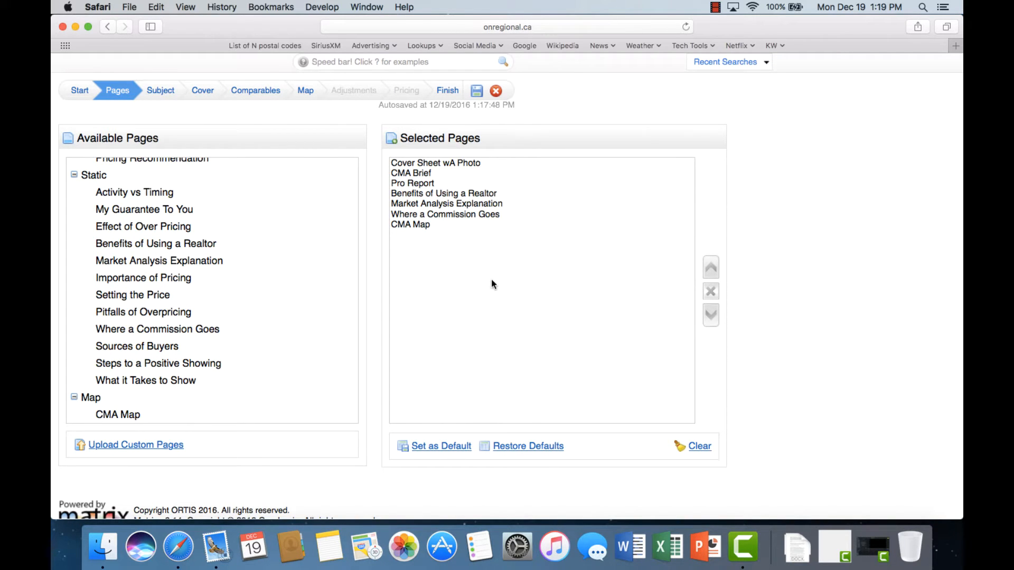
scroll(492, 284, up, 2)
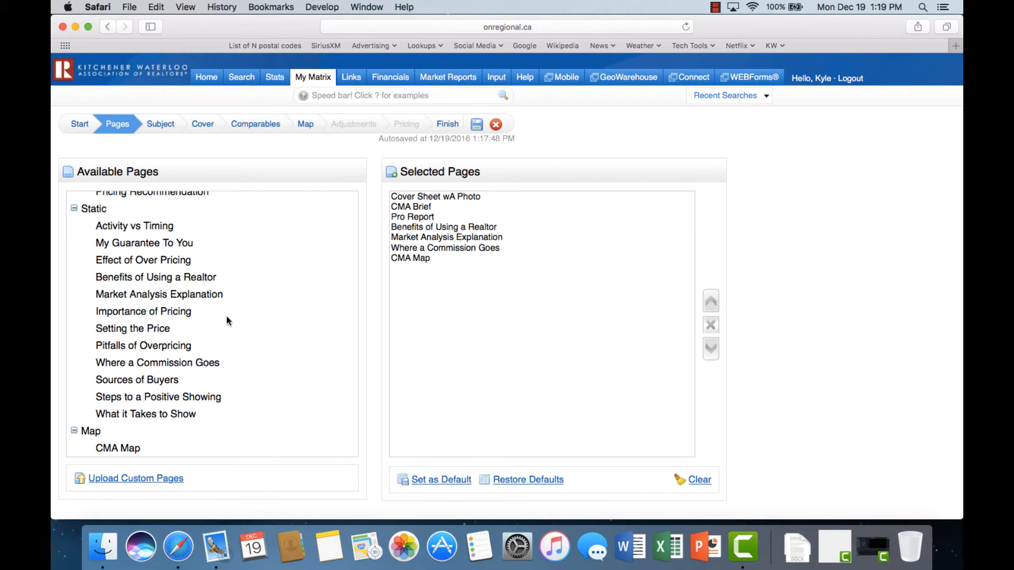
scroll(204, 278, up, 5)
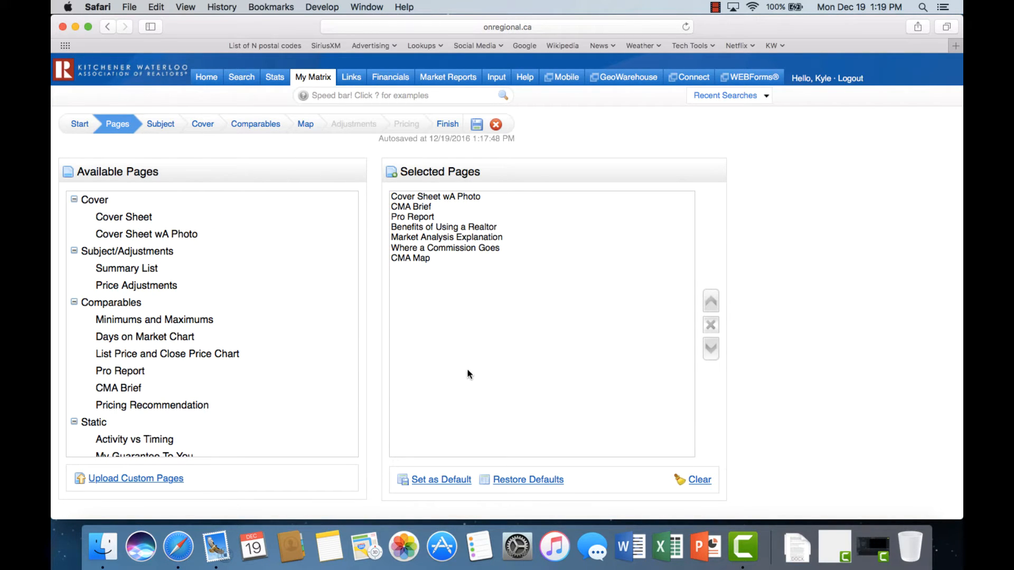
click(164, 129)
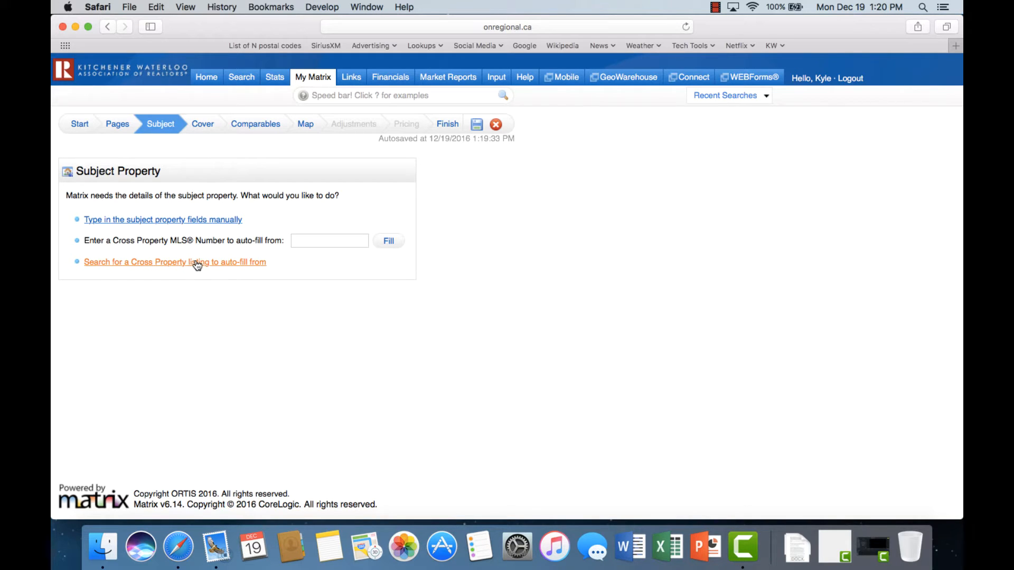
click(299, 241)
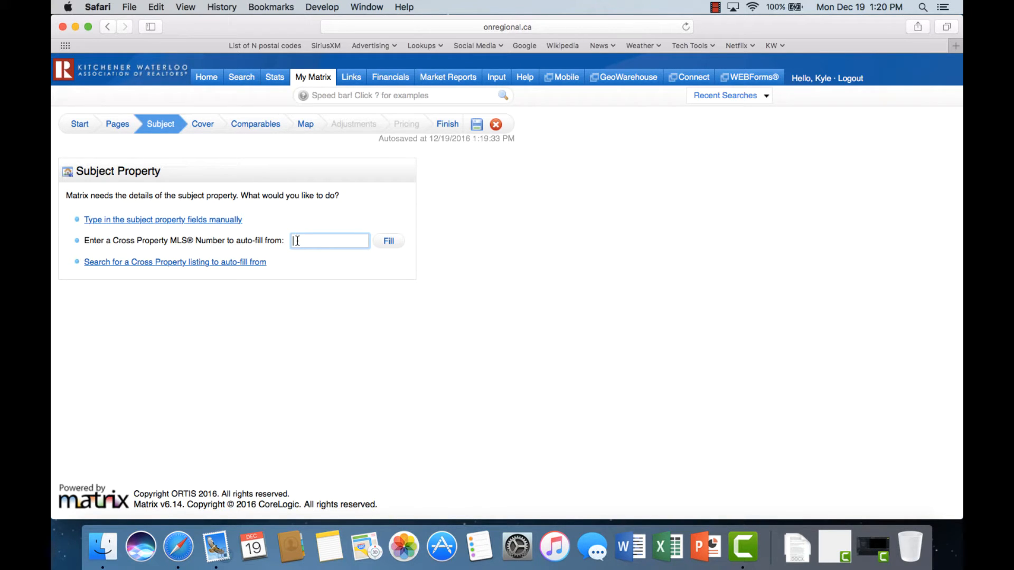
click(176, 220)
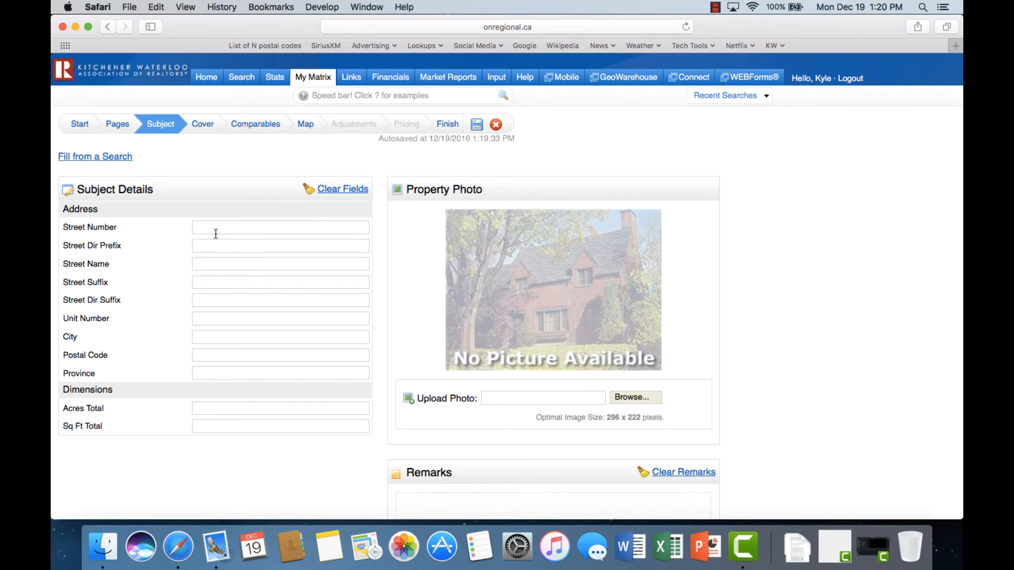
Enter the subject property's street number, street name and street suffix, leaving the direction and unit number fields blank
click(215, 228)
text(456)
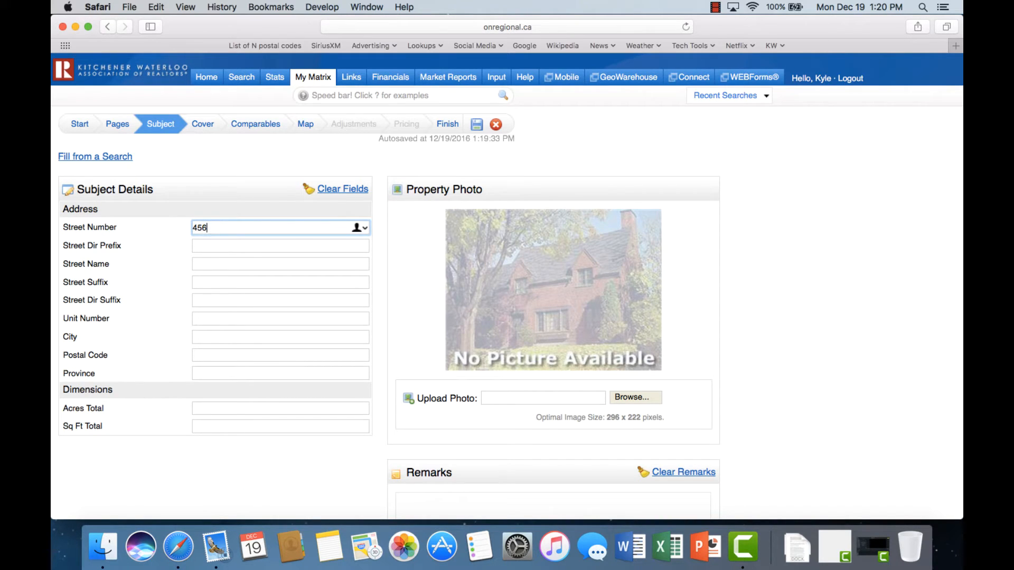
key(Tab)
key(Tab)
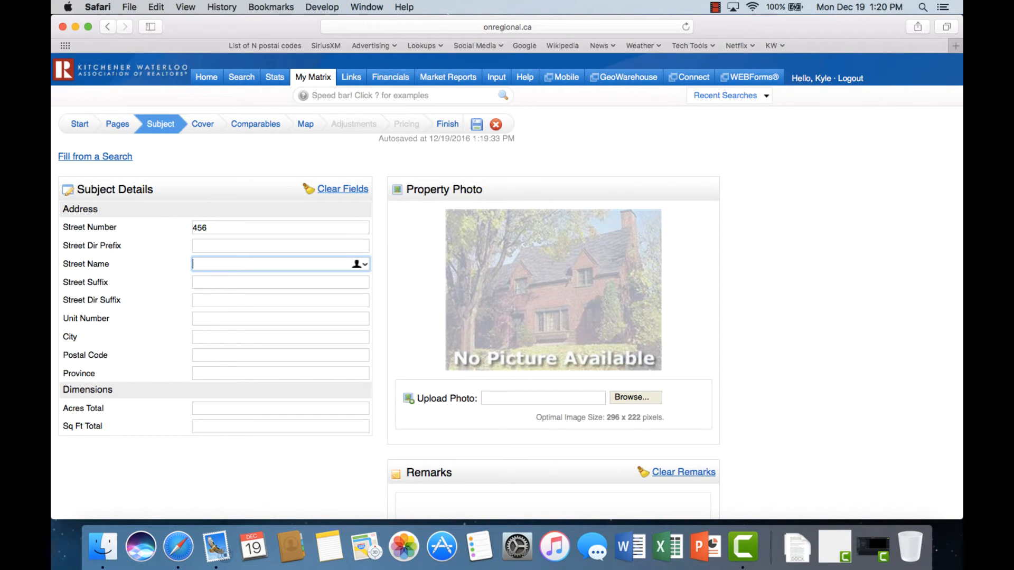
text(Main)
key(Tab)
text(St.)
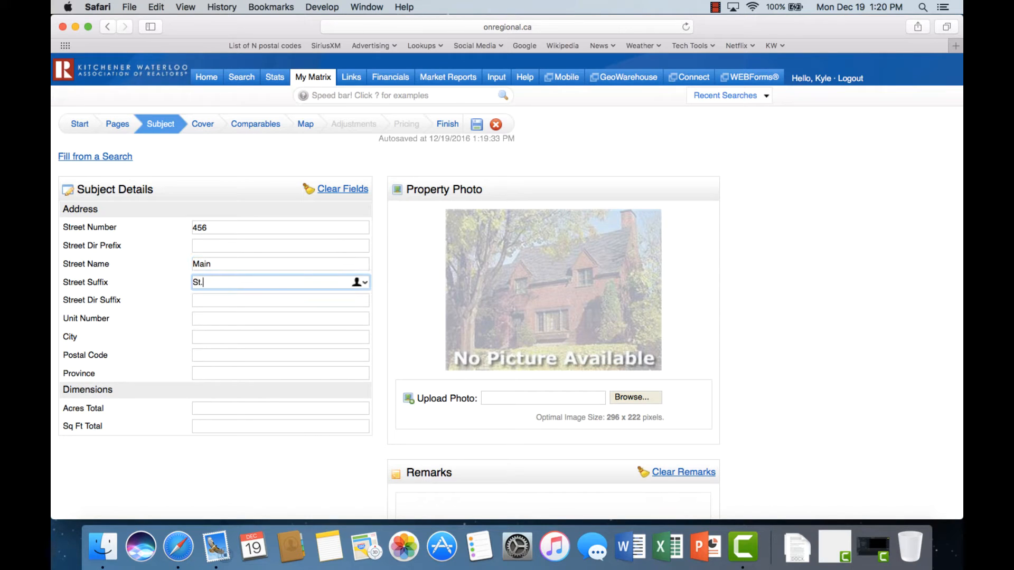
key(Tab)
key(Tab)
key(Tab)
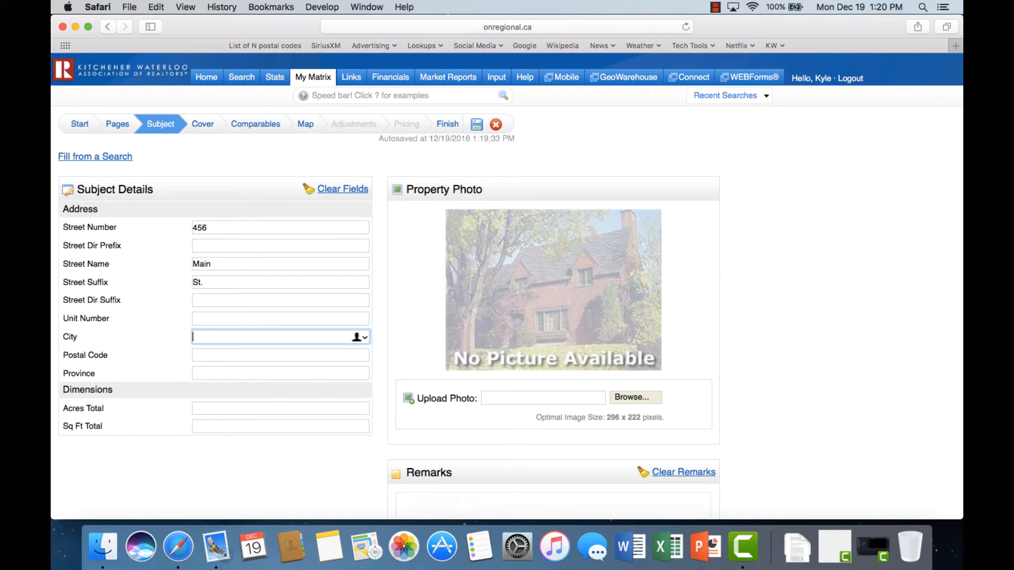
Enter the subject property's city, postal code and province in the address details
text(Waterloo)
key(Tab)
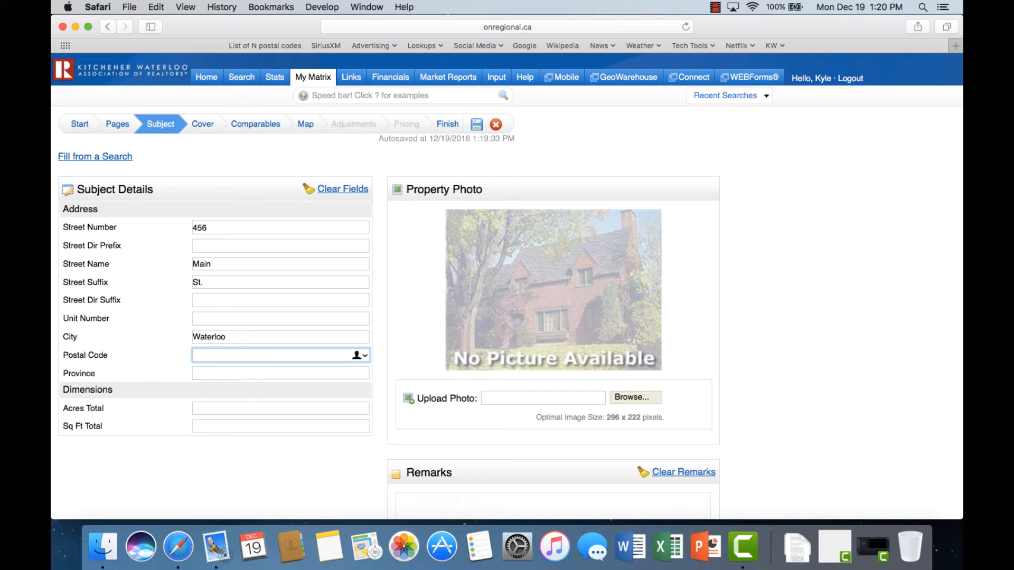
text(N2K 3S2)
key(Tab)
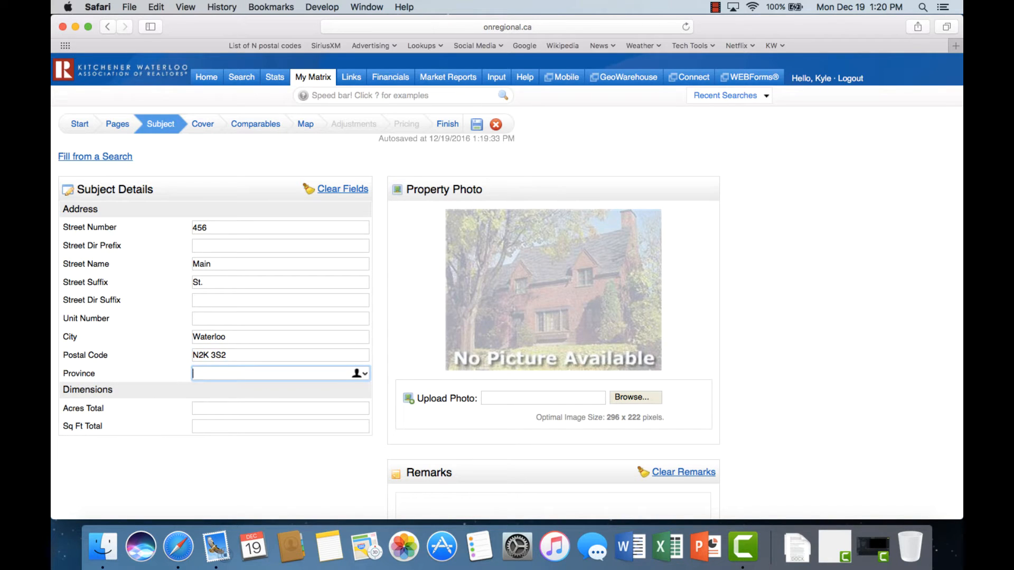
text(ON)
key(BackSpace)
text(N)
key(Tab)
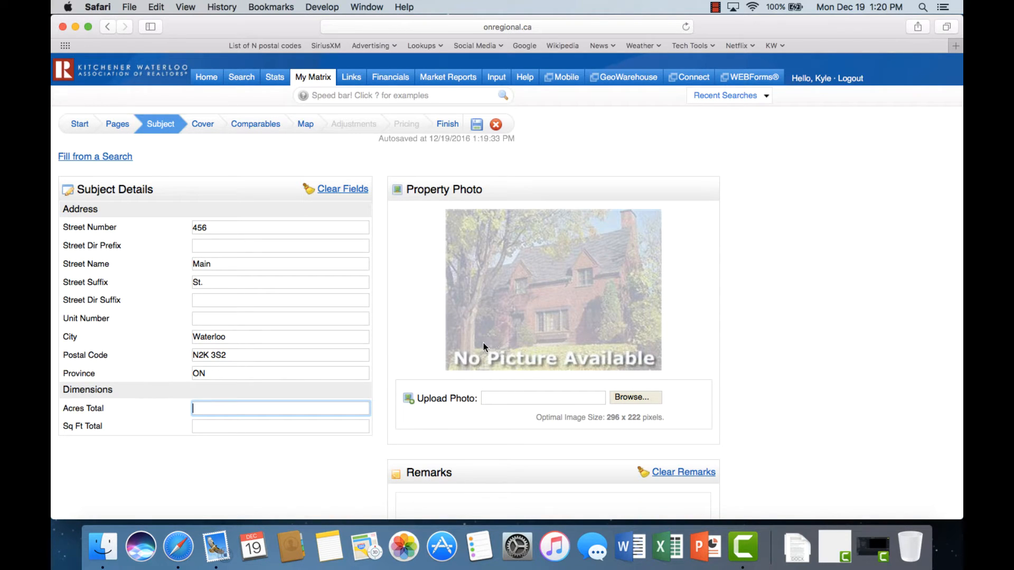
Upload the first image from the small folder of the third listing in Pictures > Listings as the property photo
click(492, 399)
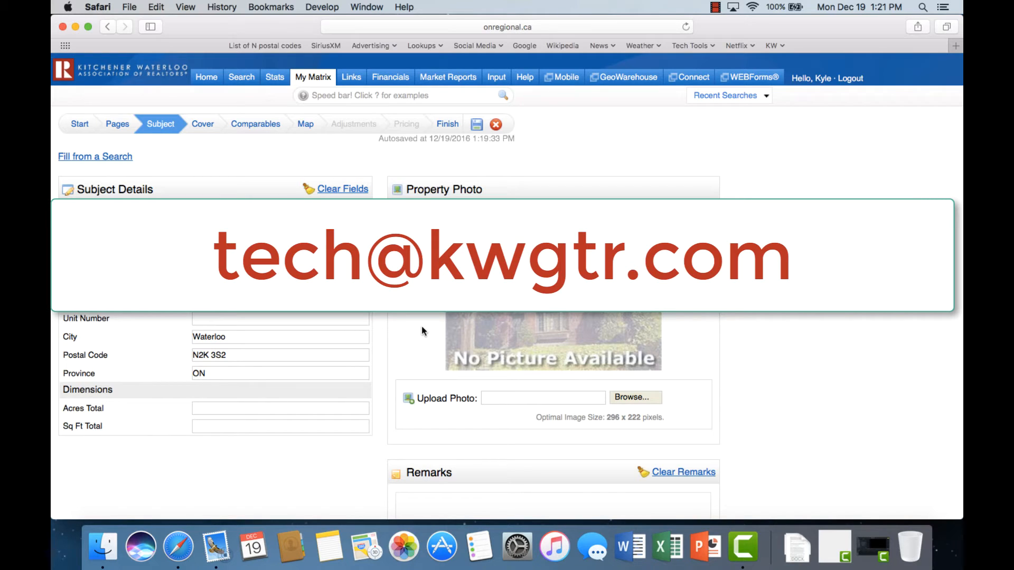
scroll(472, 482, down, 3)
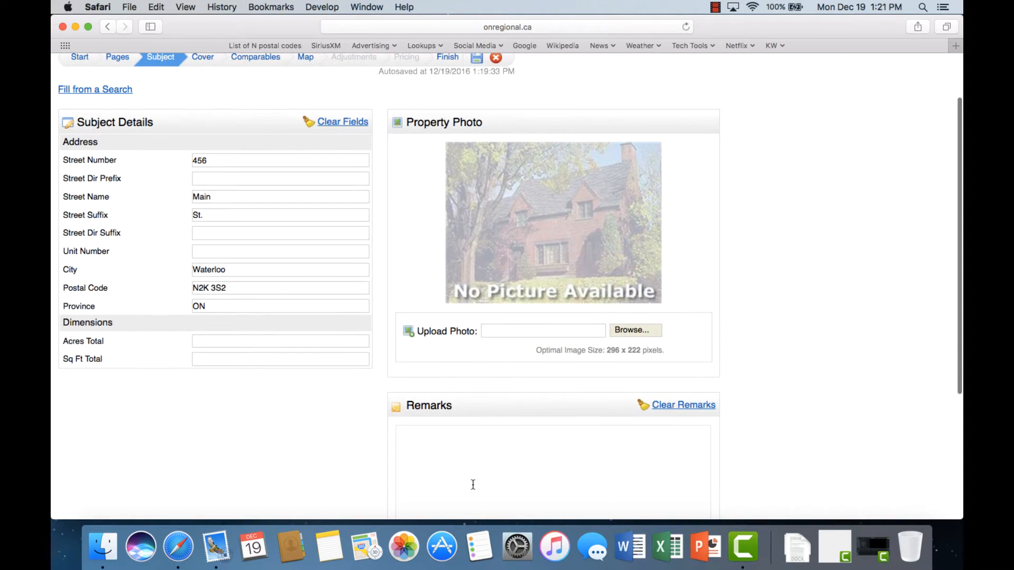
scroll(474, 484, down, 1)
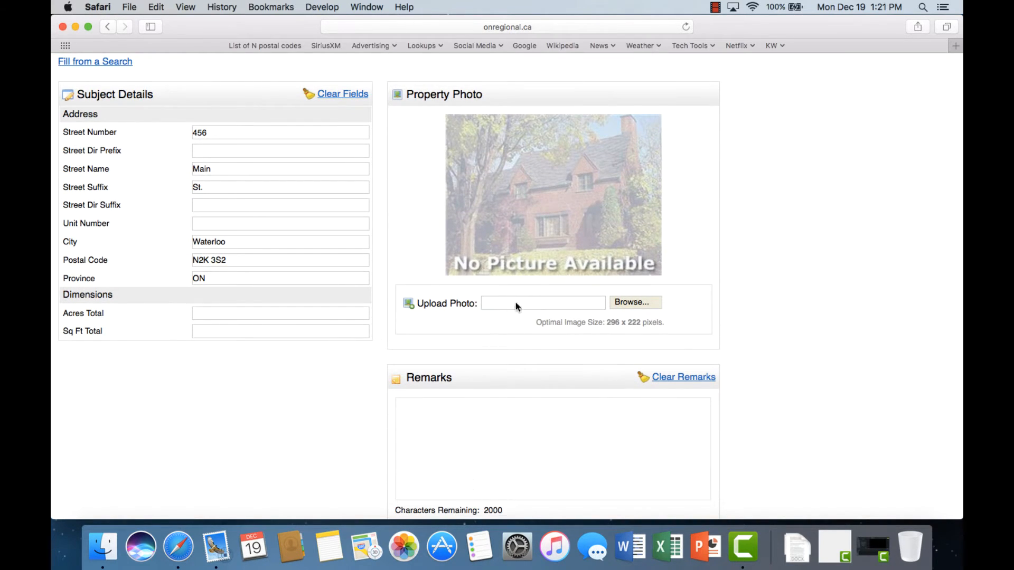
click(632, 302)
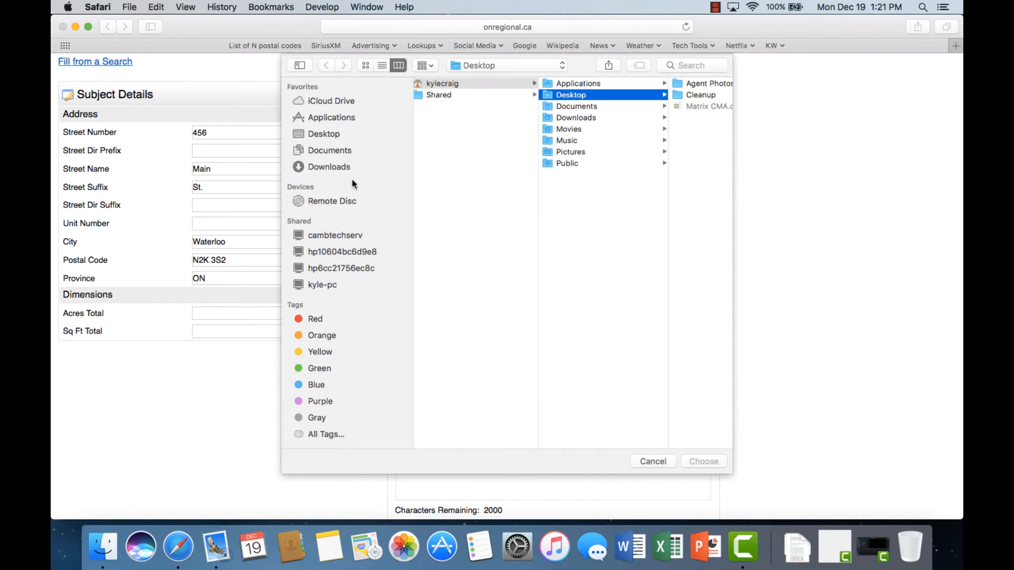
click(563, 153)
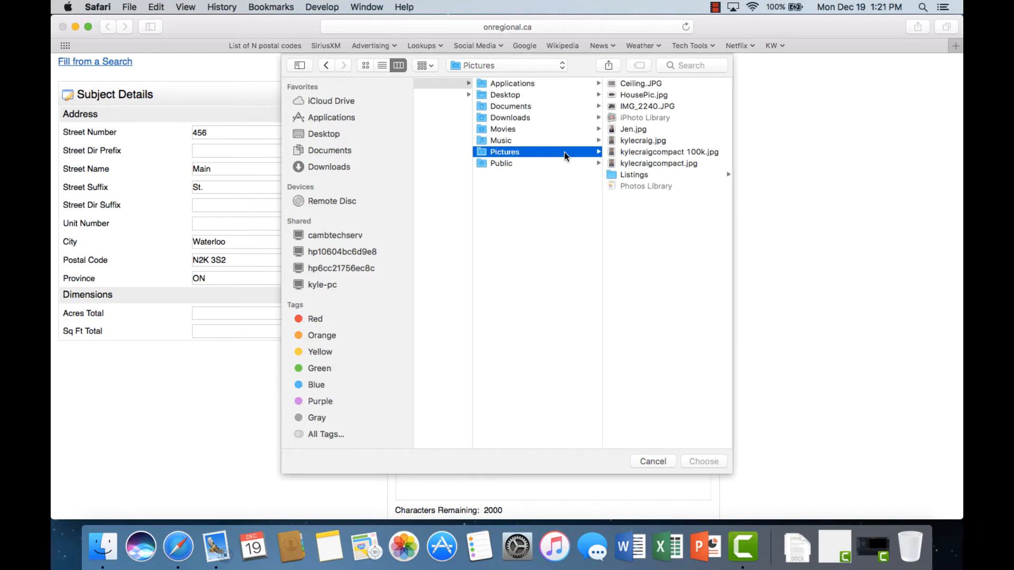
click(629, 175)
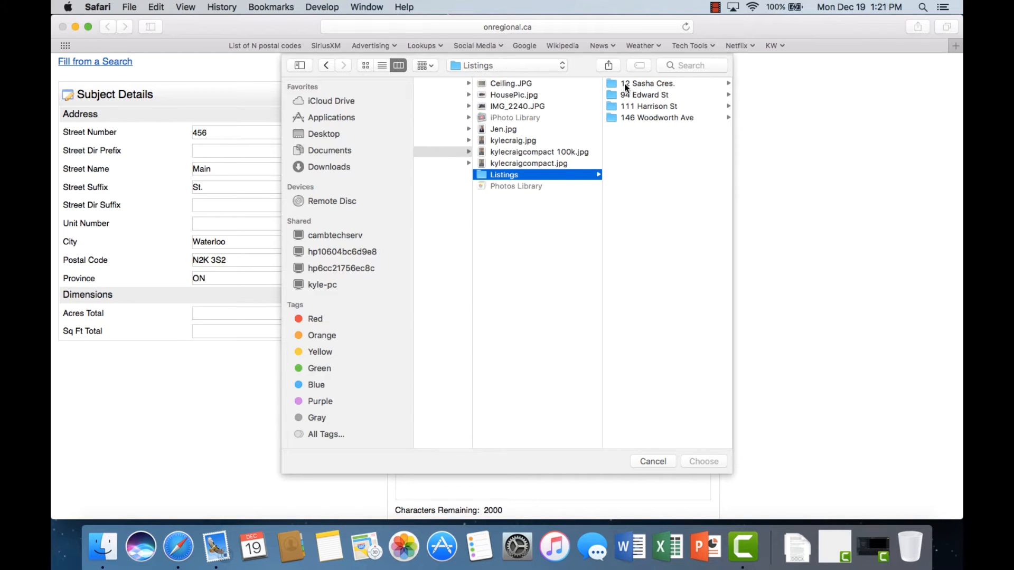
click(633, 106)
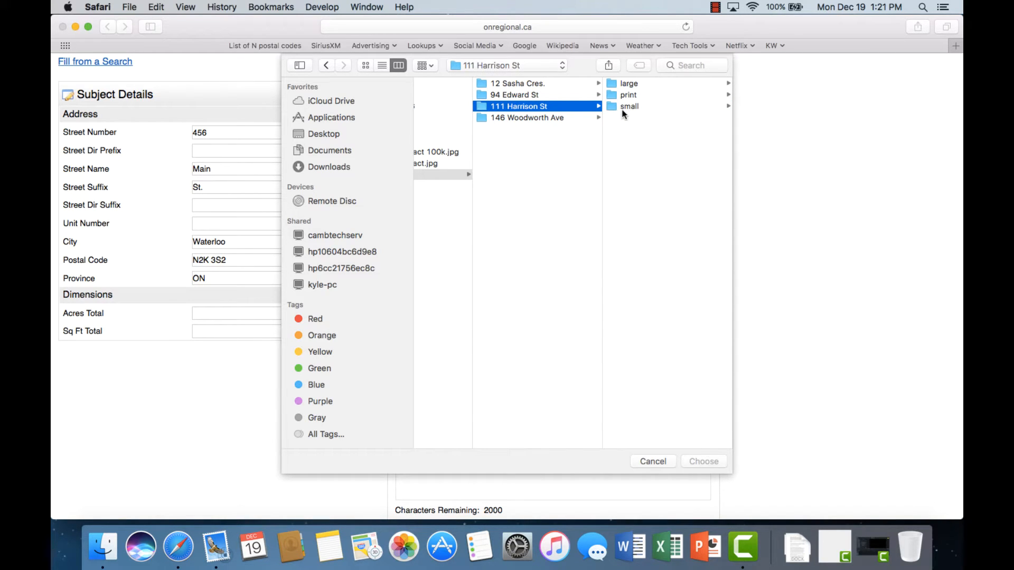
click(624, 109)
click(632, 85)
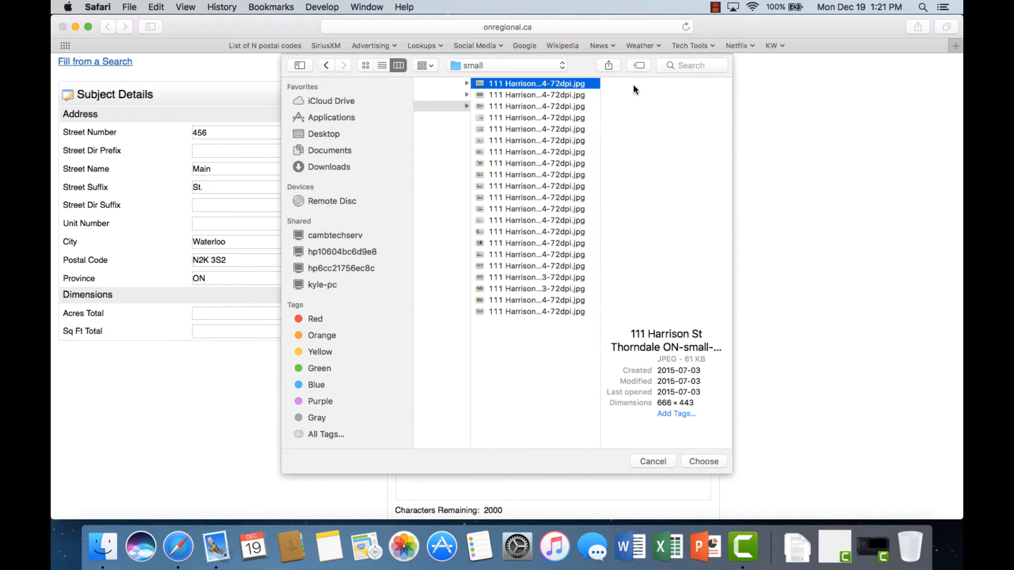
click(703, 461)
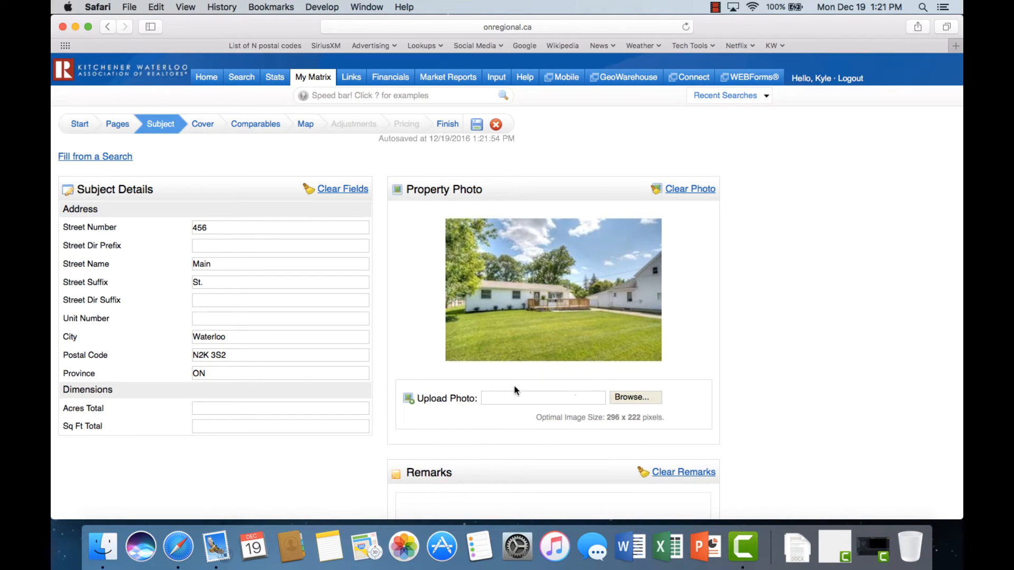
Go to the CMA's Cover stage and review the subject cover photo and agent information
scroll(527, 402, down, 5)
scroll(527, 401, up, 5)
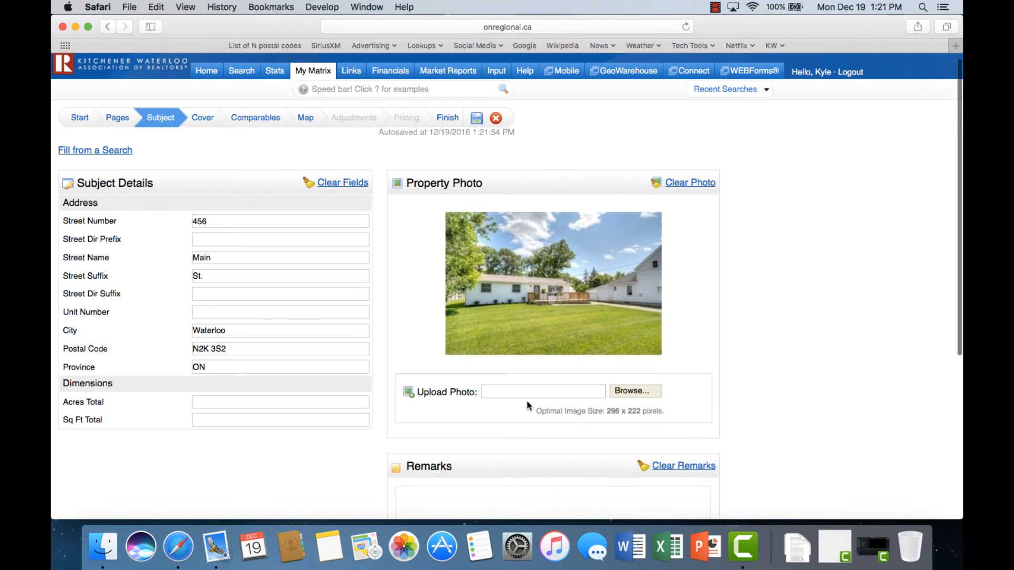
click(203, 120)
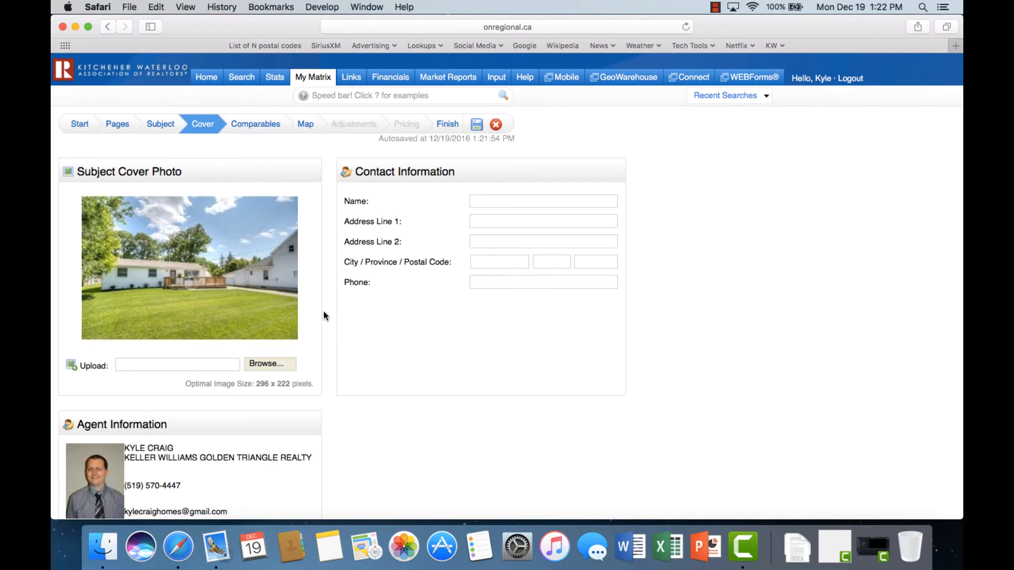
scroll(461, 338, down, 1)
scroll(460, 338, down, 2)
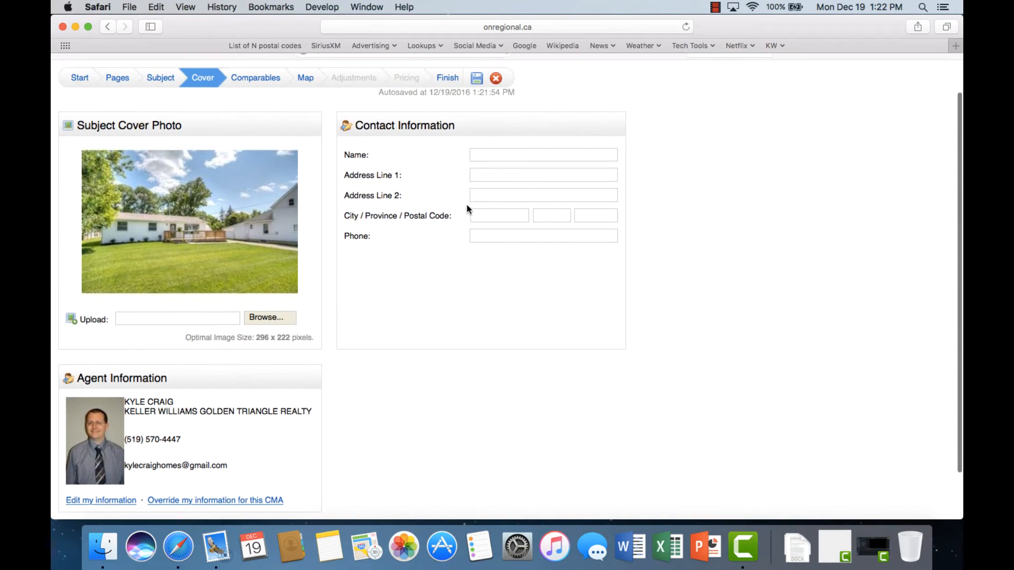
scroll(467, 206, up, 2)
Enter the contact's name and street address in the cover's contact information, leaving the second address line blank
click(486, 154)
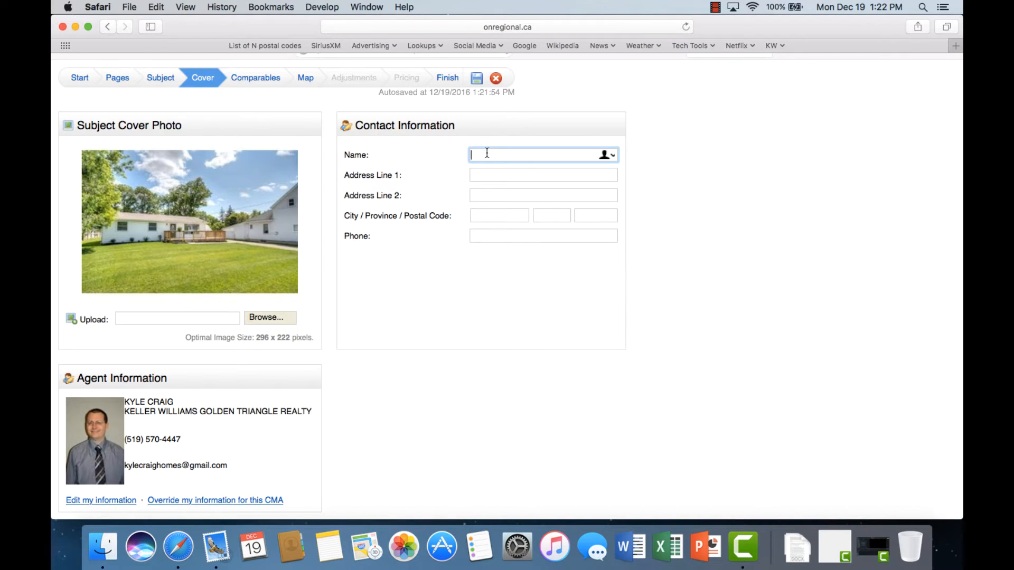
text(Mr. Seller)
key(Tab)
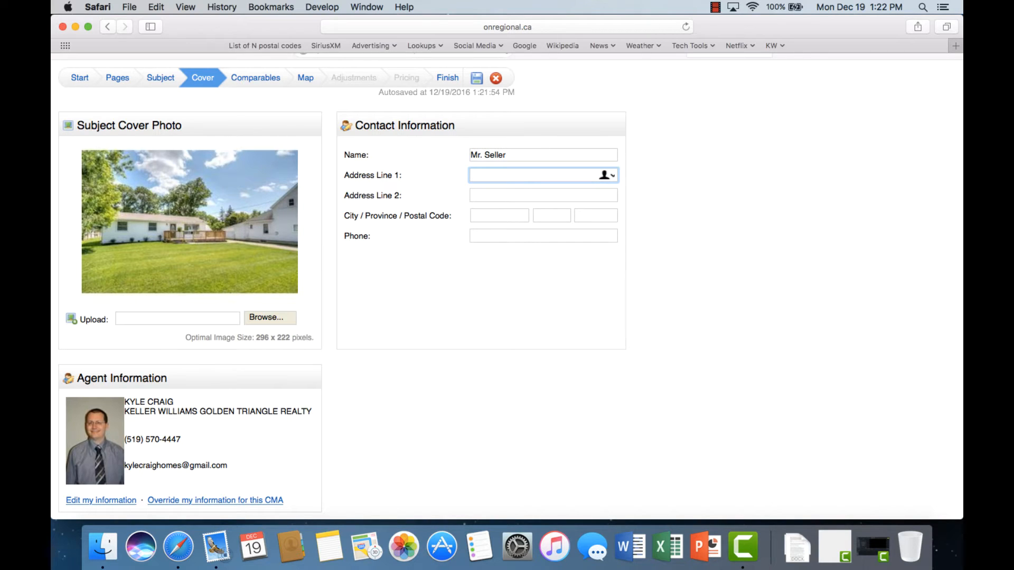
text(123 Main St.)
key(Tab)
key(Tab)
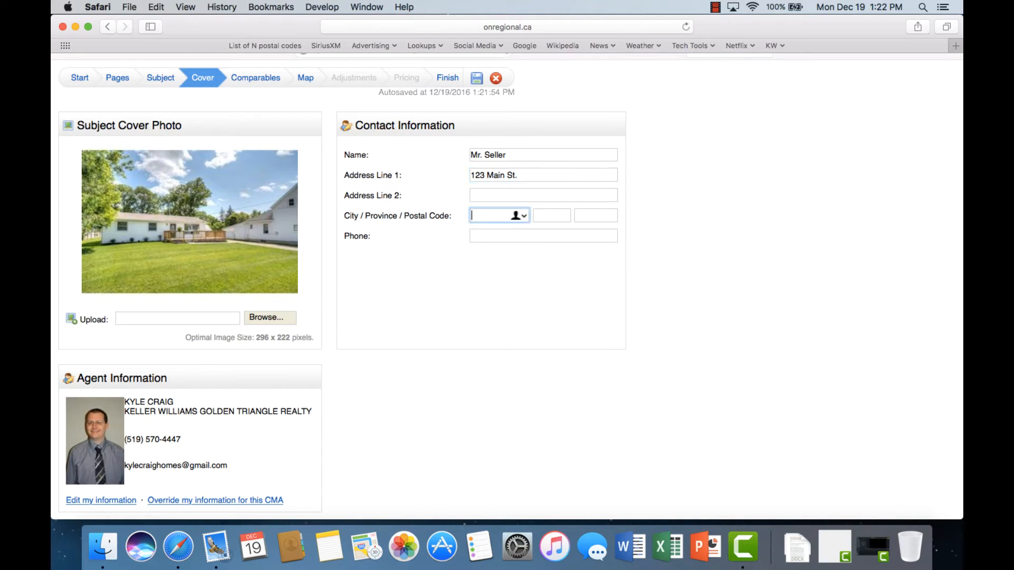
Fill in the contact's city, province, postal code and phone number in the cover's contact information
text(Waterloo)
key(Tab)
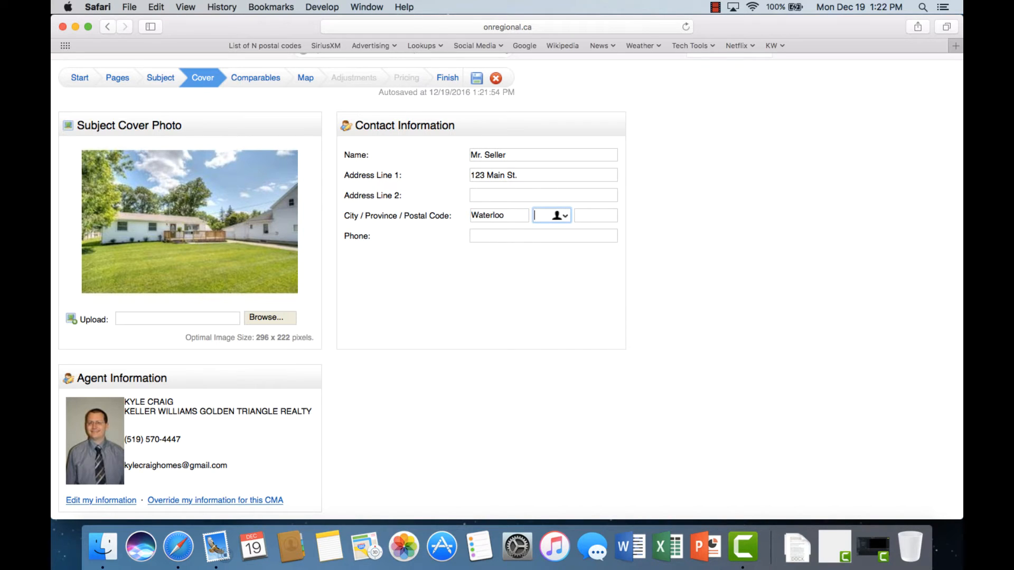
text(ON)
key(Tab)
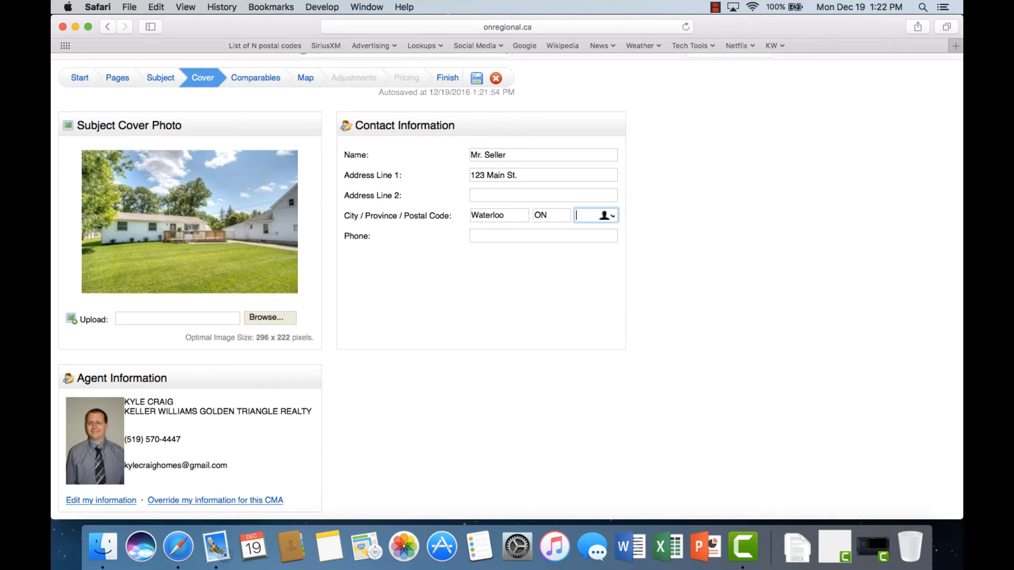
text(N2K 3S2)
key(Tab)
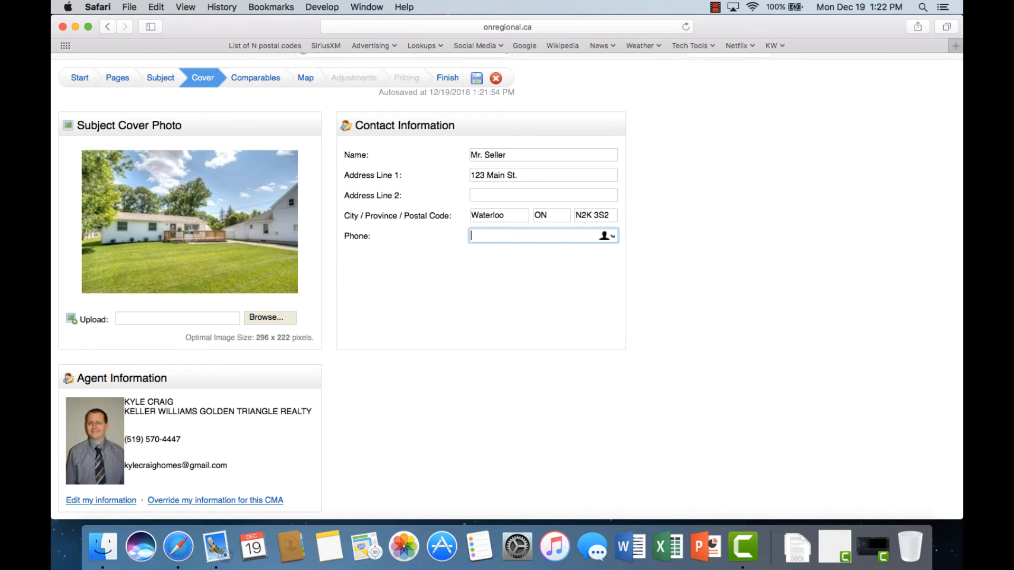
text(519)
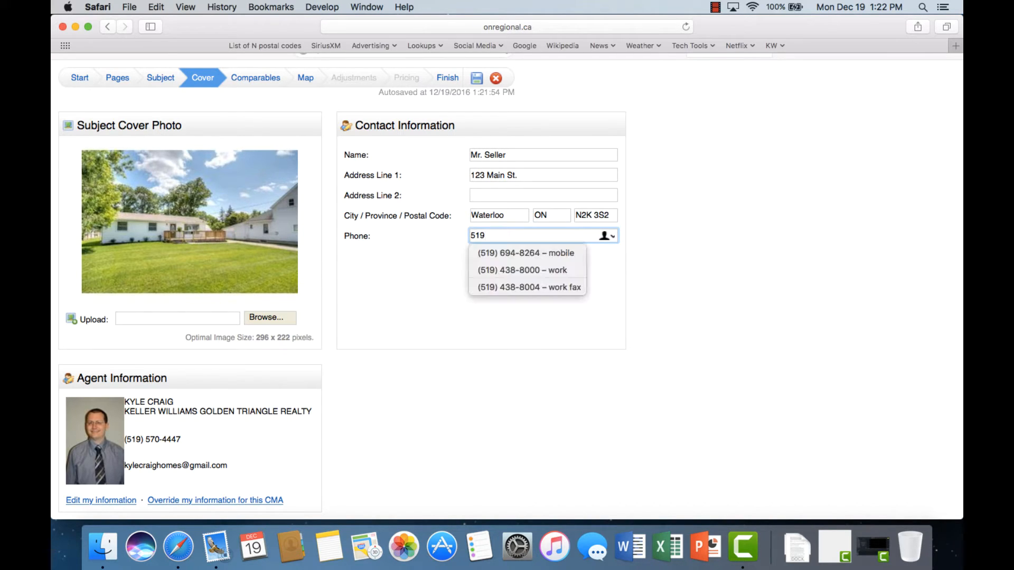
text( 555)
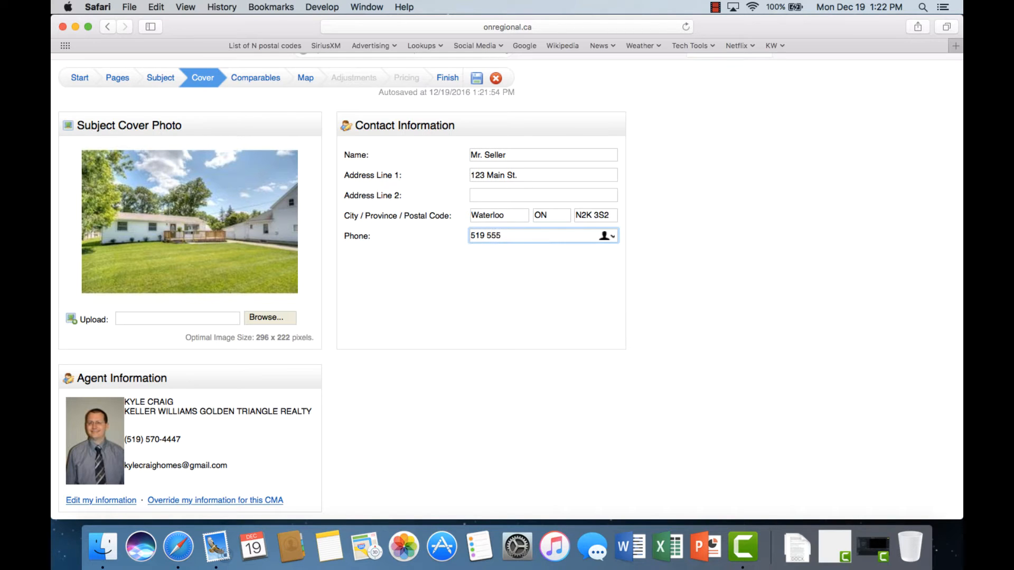
text( 5555)
key(Tab)
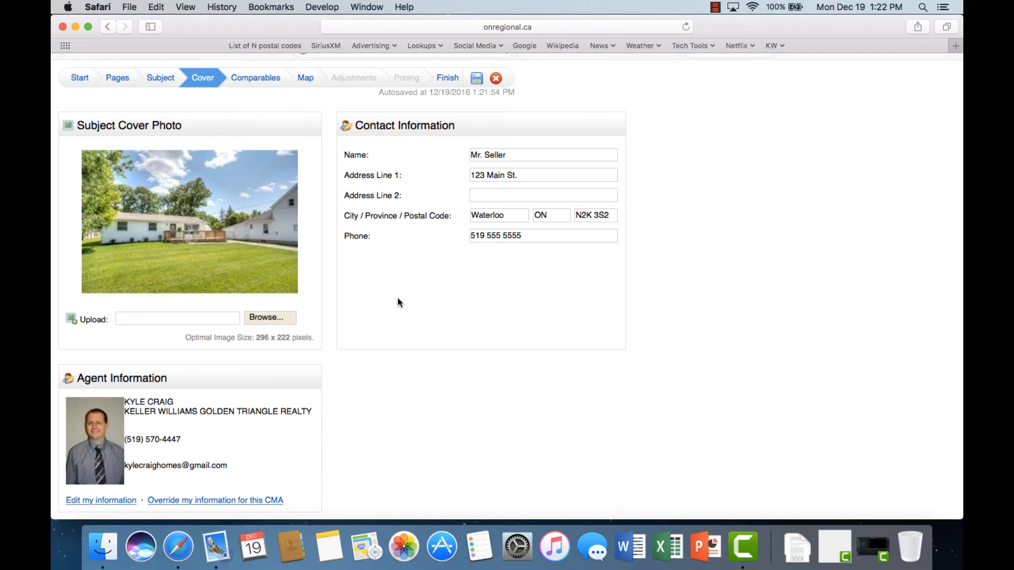
Go to the CMA's Comparables stage and start adding comparable properties from listings
scroll(400, 302, down, 2)
scroll(399, 302, up, 4)
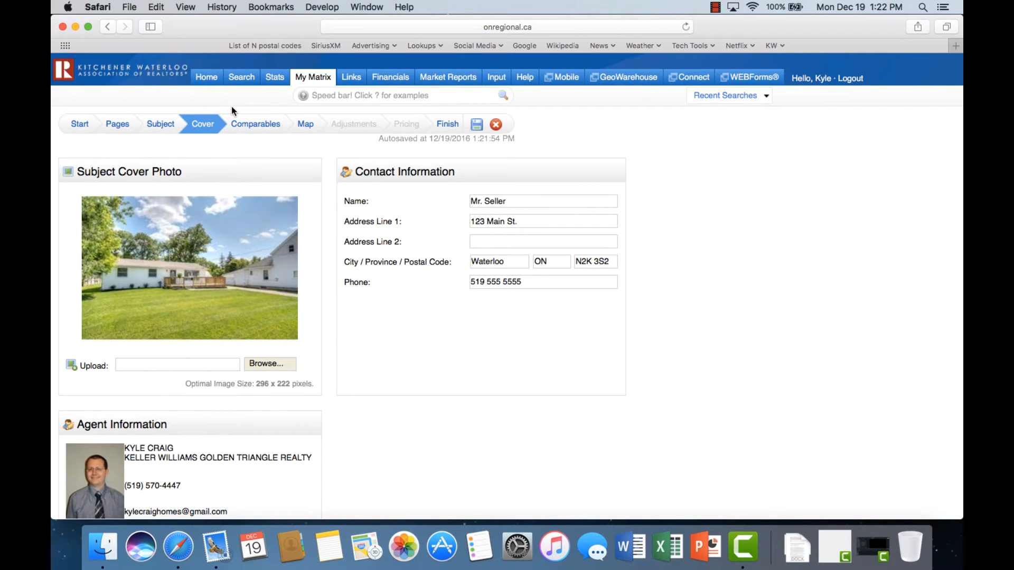
click(257, 130)
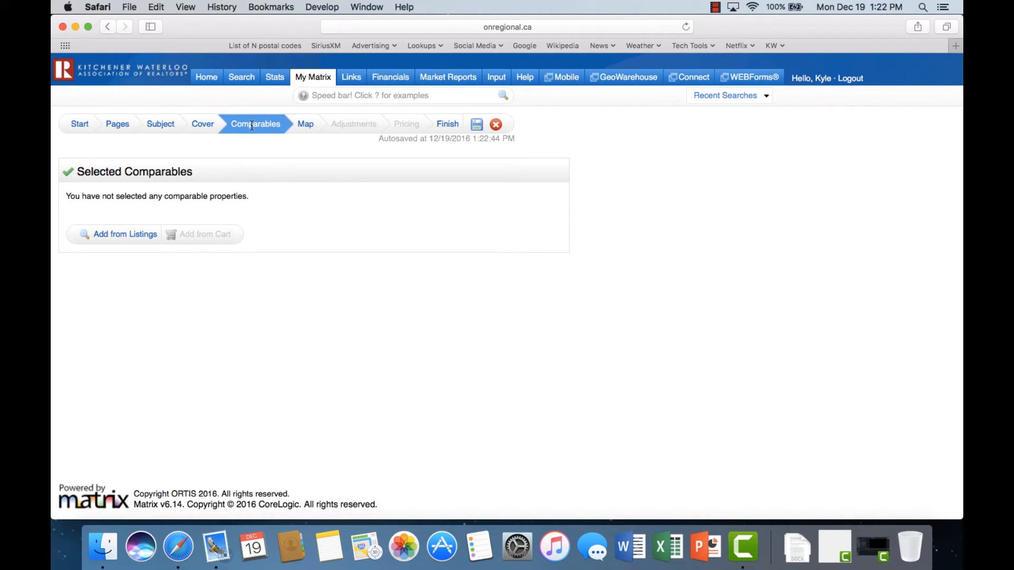
click(115, 237)
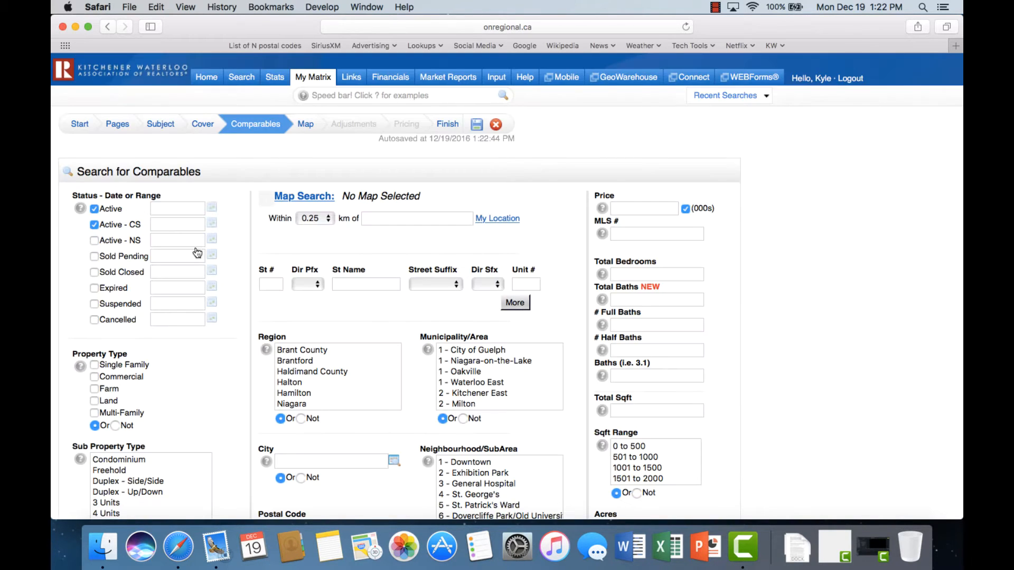
Include the Sold Pending, Sold Closed and Expired statuses in the comparables search, each with the 0-180 day range
click(94, 257)
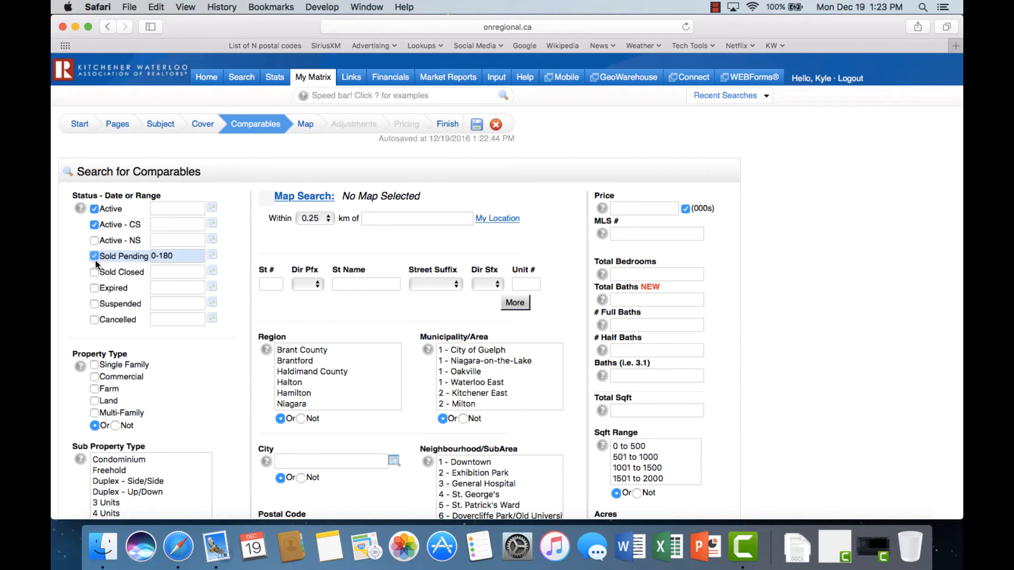
click(95, 272)
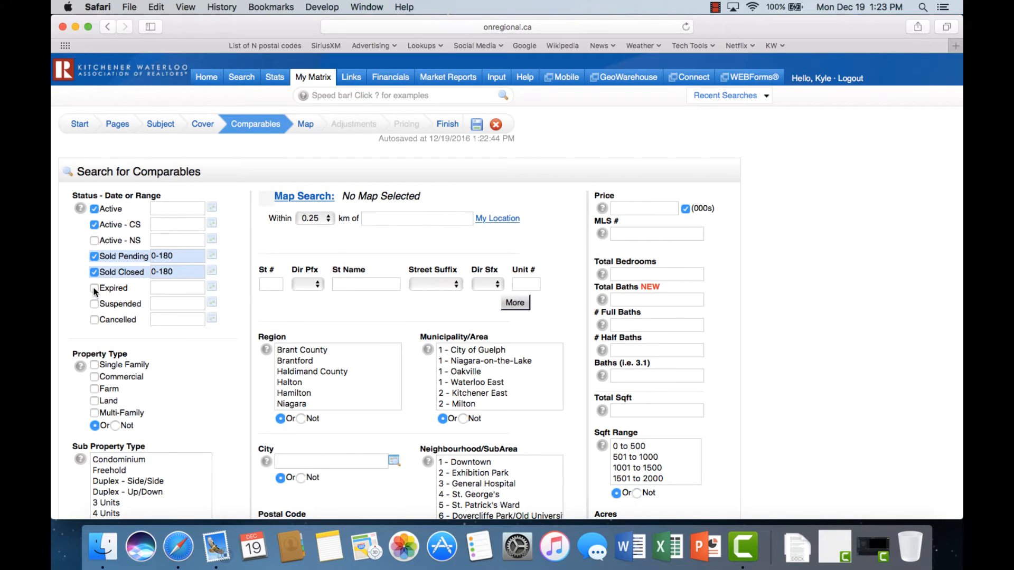
click(94, 288)
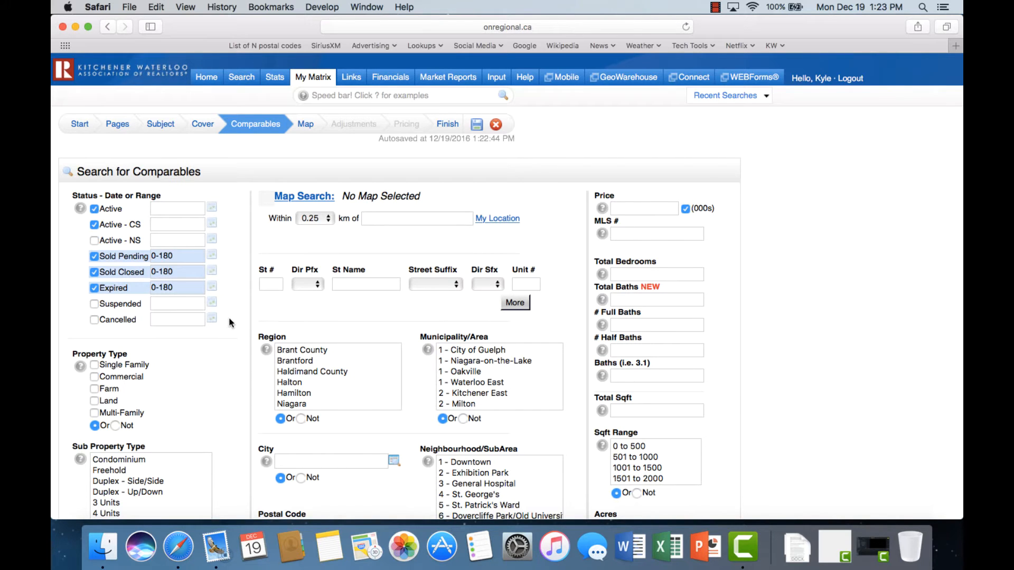
Open the map search and locate Waterloo, ON, framing the Lakeshore and Lakeshore North districts
scroll(229, 322, down, 2)
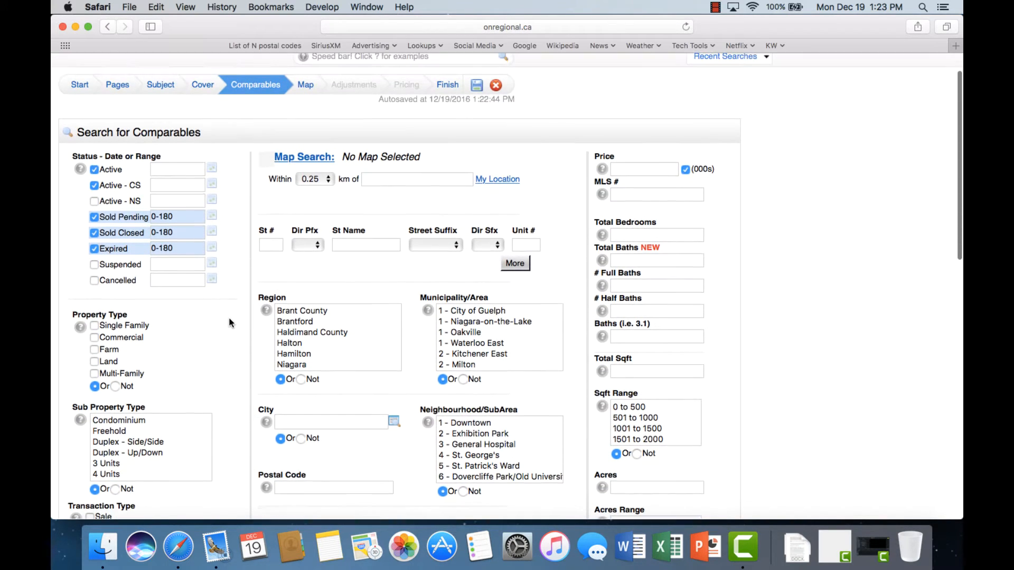
scroll(229, 318, up, 1)
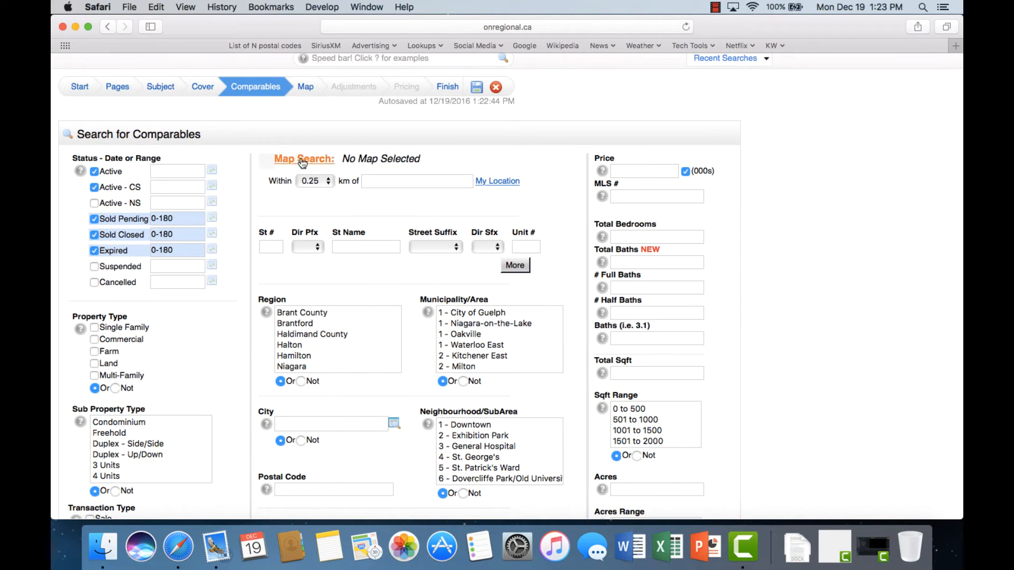
scroll(310, 353, down, 3)
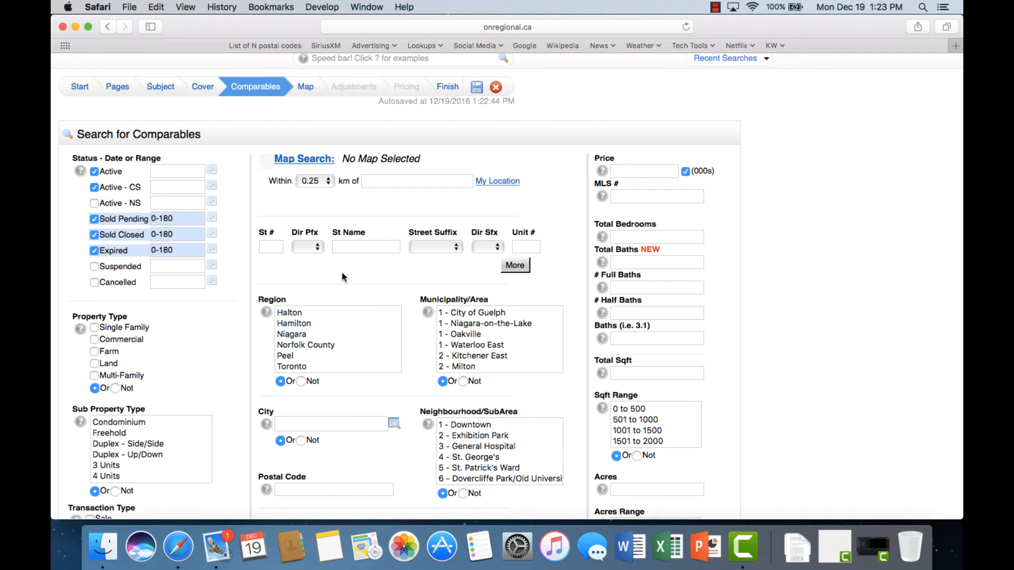
click(311, 163)
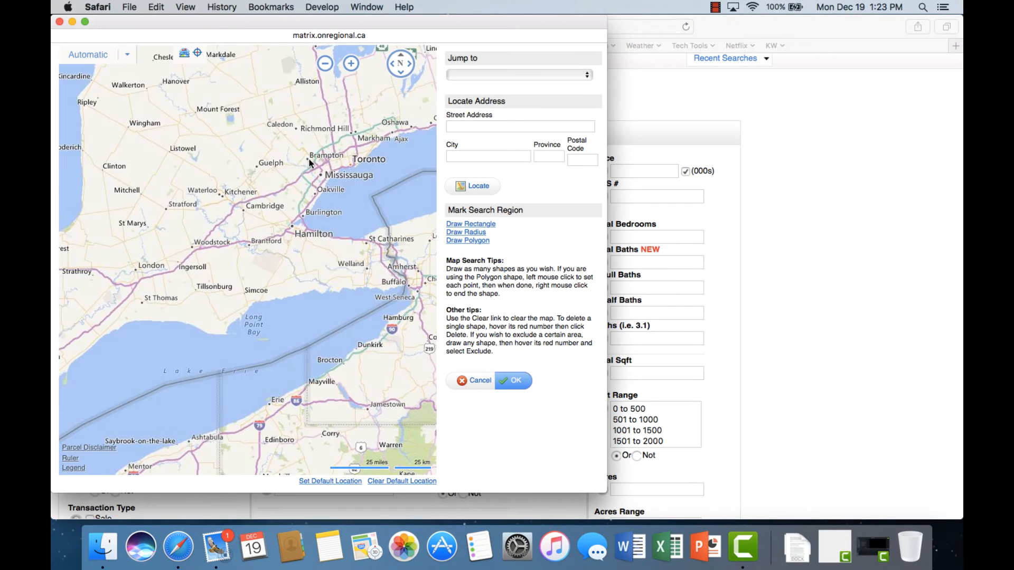
click(464, 158)
text(Waterloo)
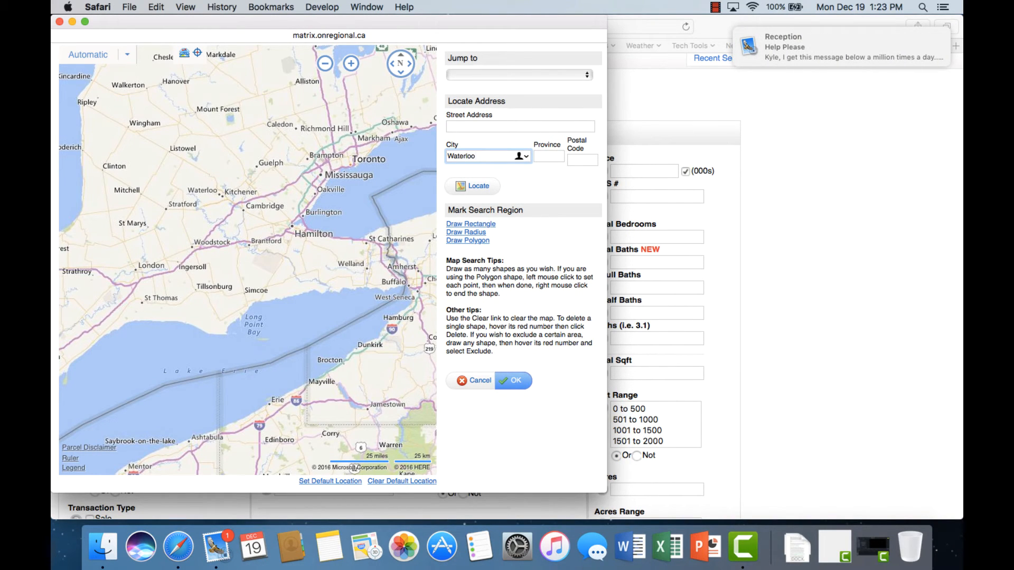
click(473, 186)
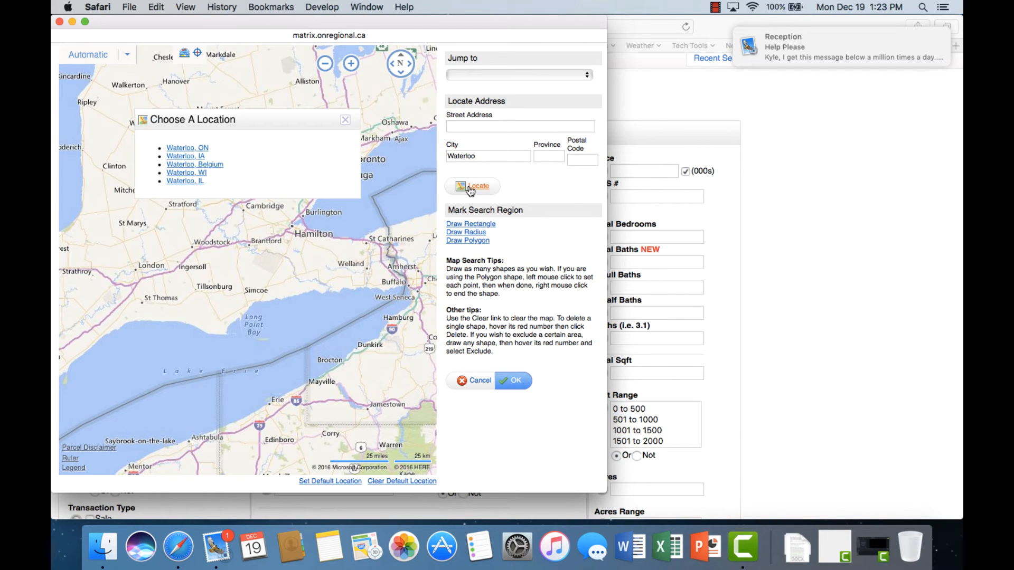
click(188, 148)
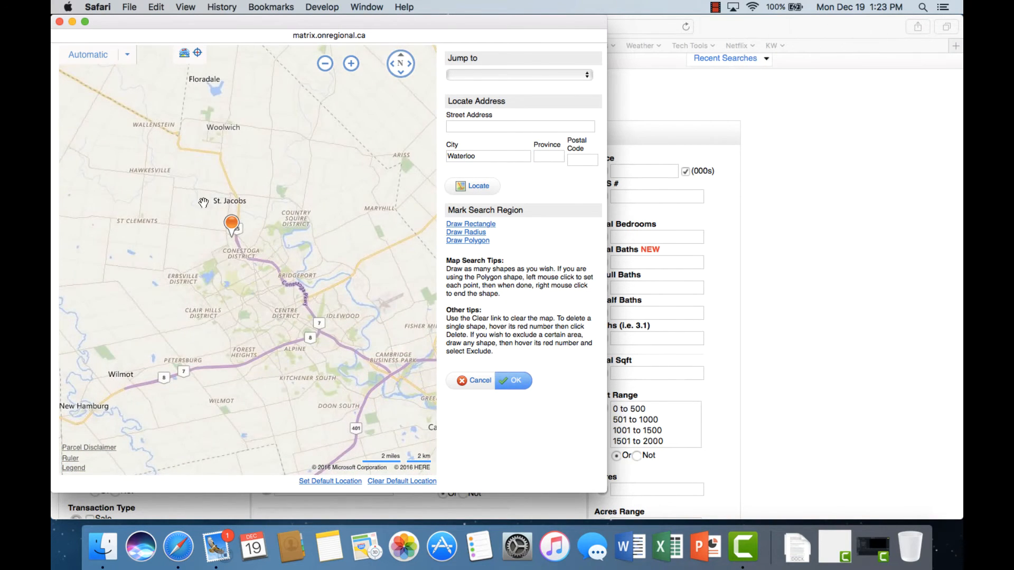
scroll(235, 265, up, 5)
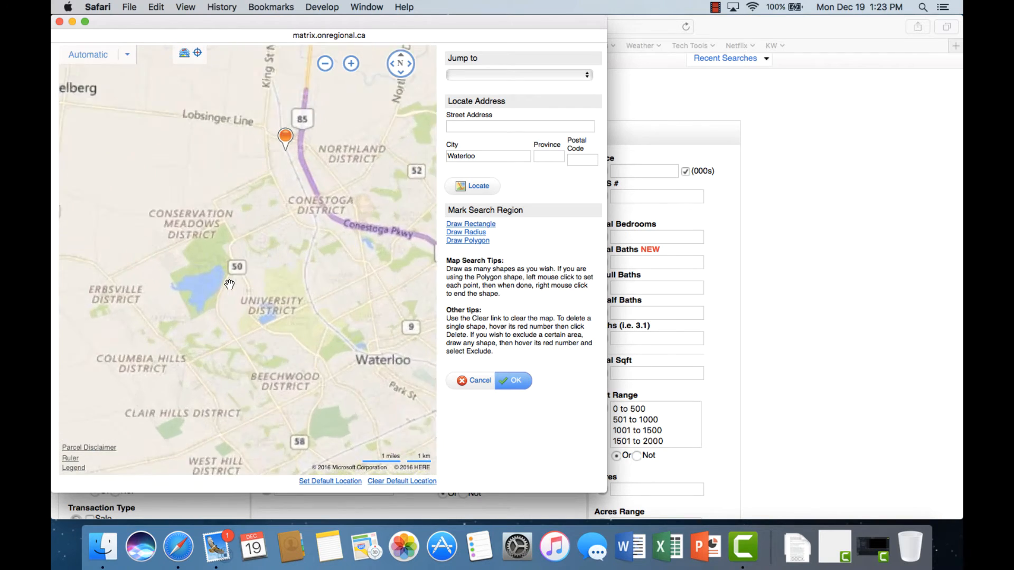
scroll(269, 252, up, 2)
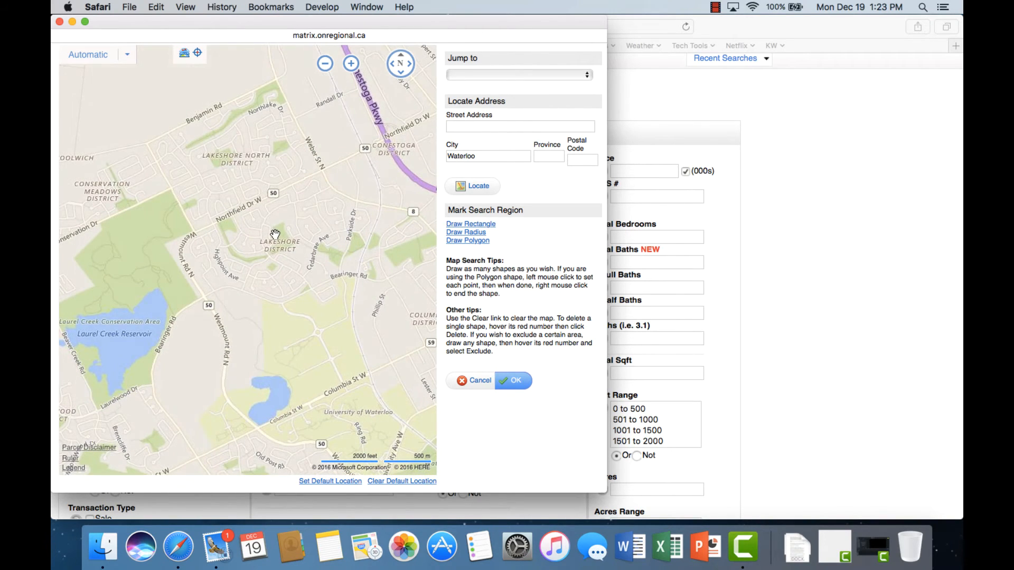
scroll(267, 210, up, 1)
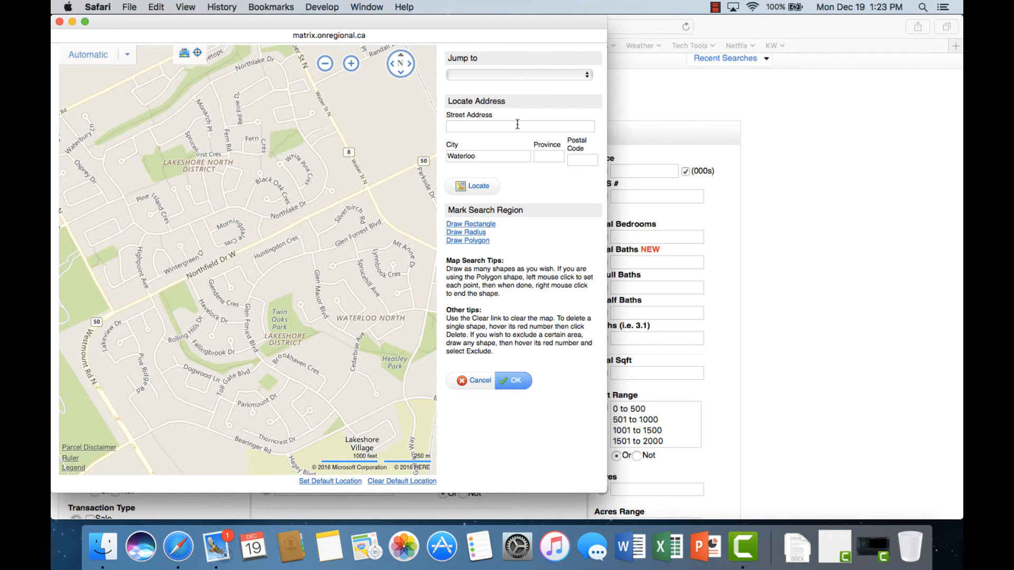
click(325, 63)
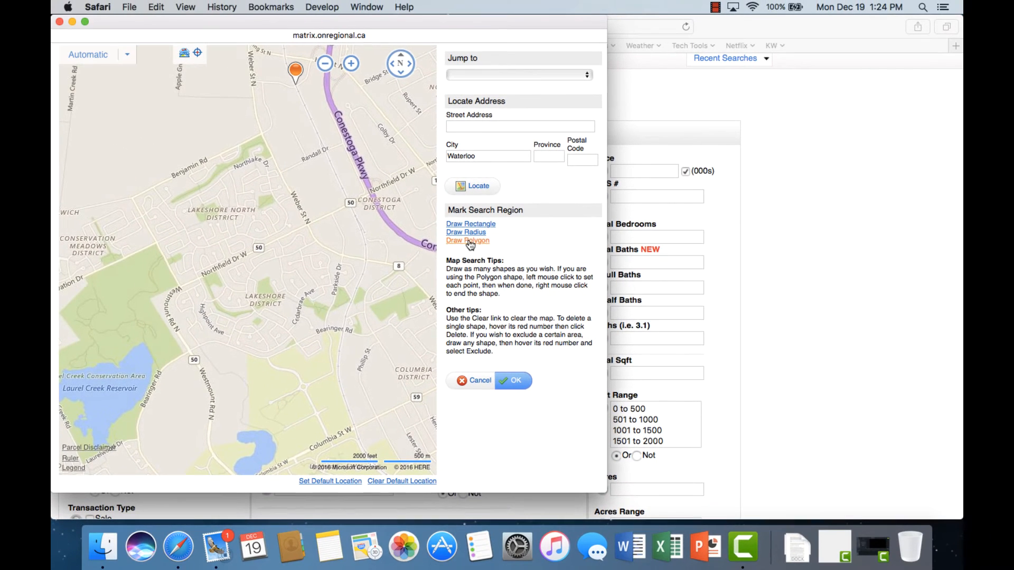
Draw a polygon search region around the Lakeshore North and Lakeshore districts, from Benjamin Rd to Bearinger Rd, and accept the map area
click(468, 242)
click(126, 192)
click(261, 128)
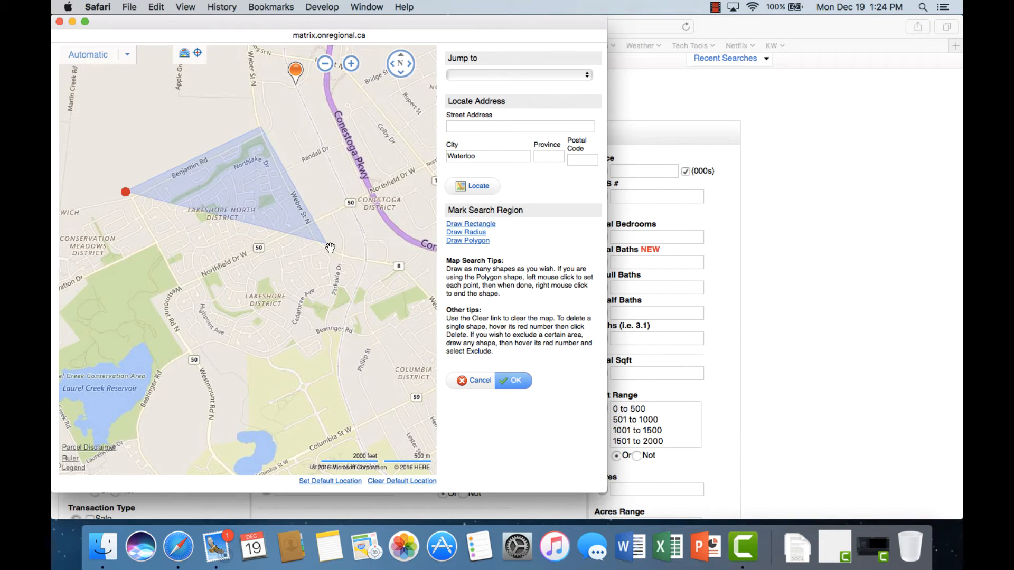
click(374, 262)
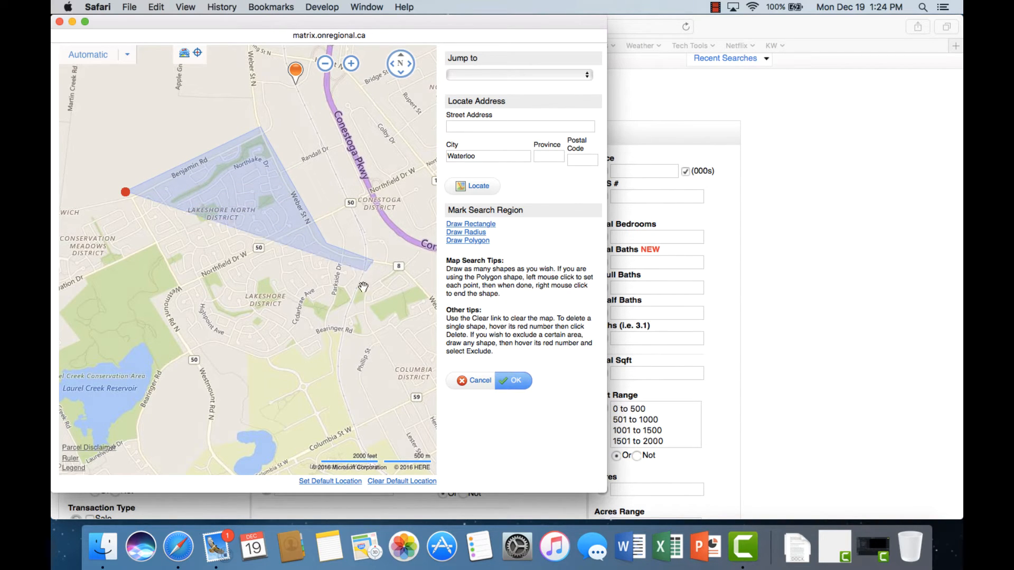
click(273, 363)
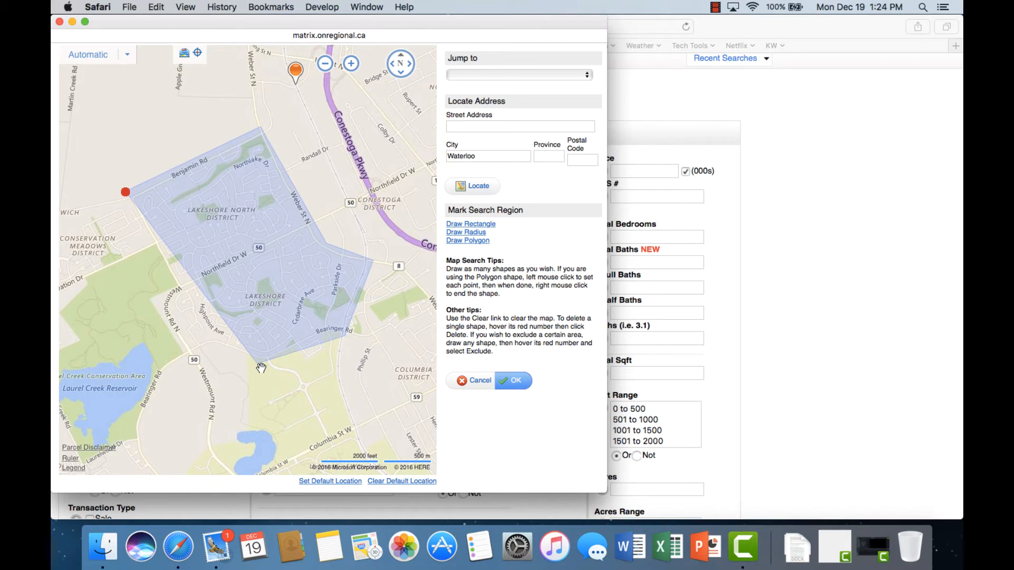
click(186, 365)
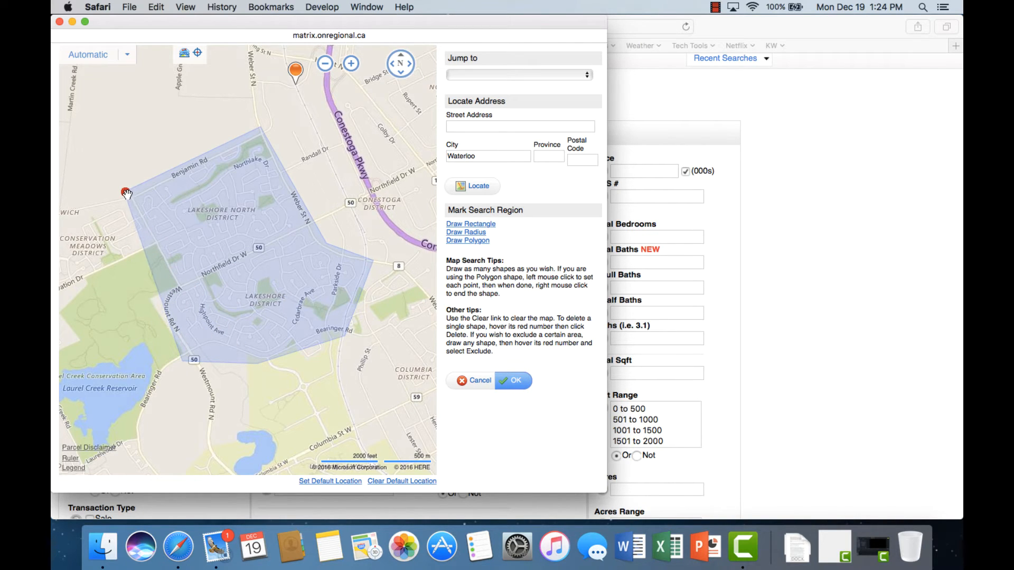
right_click(125, 193)
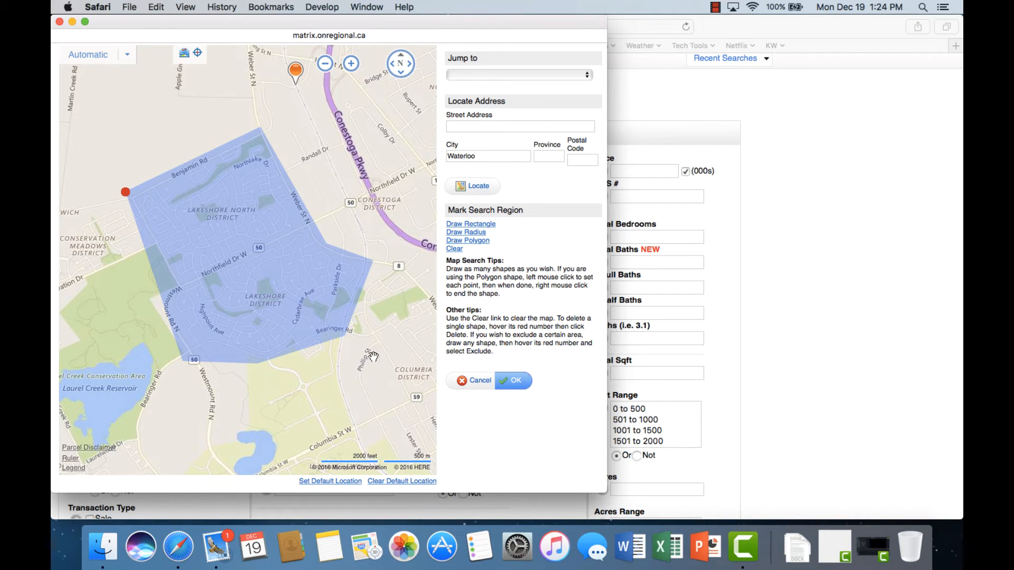
click(517, 382)
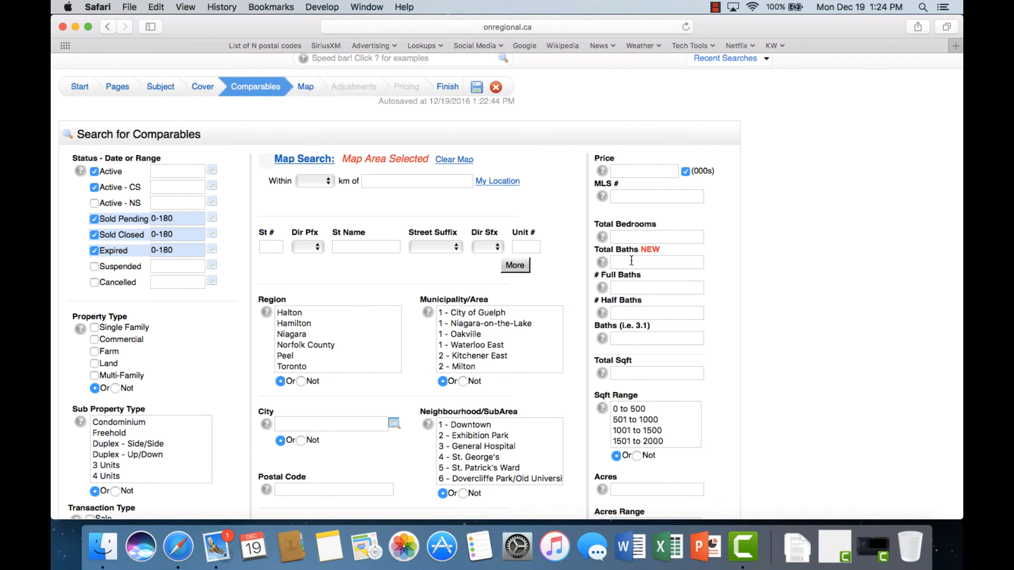
Set the comparables criteria to 3-4 total bedrooms and 2+ total baths
click(621, 239)
text(3-4)
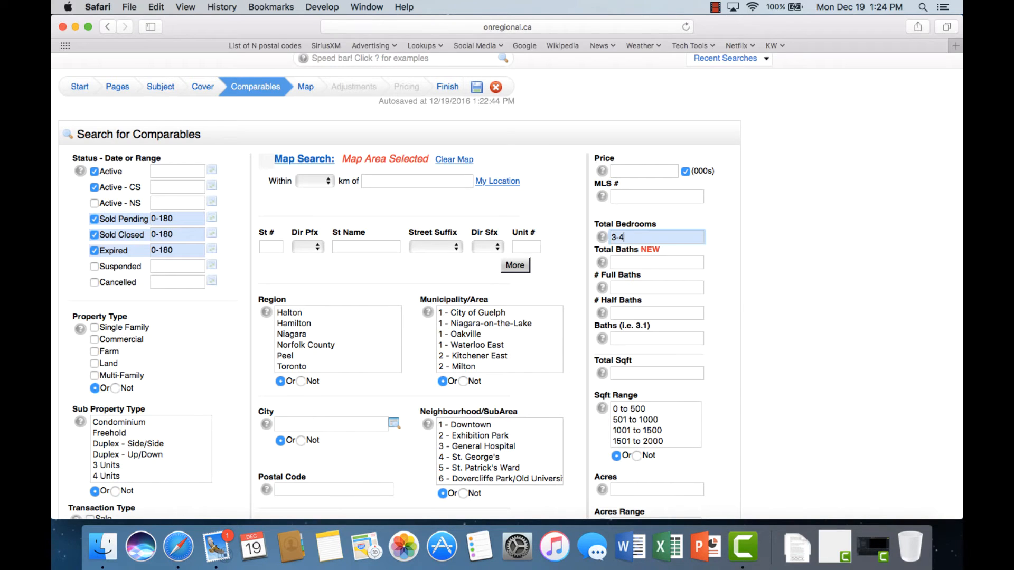
click(578, 256)
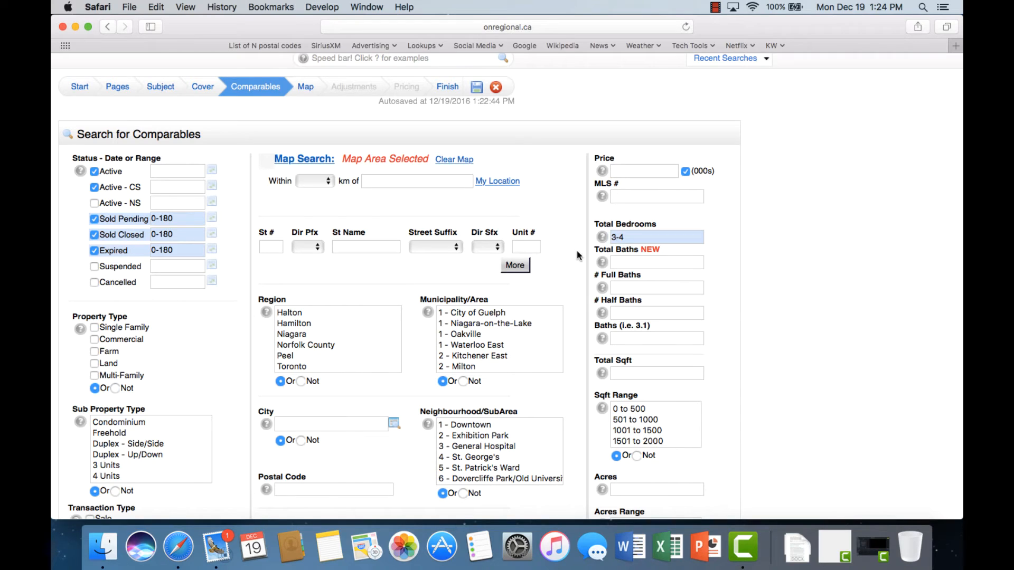
click(625, 259)
text(2+)
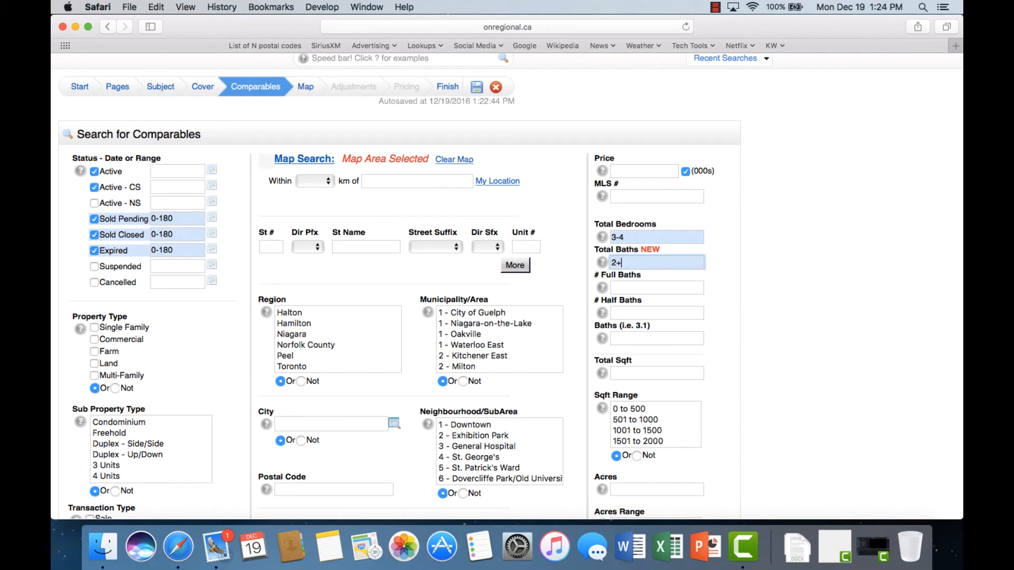
click(580, 292)
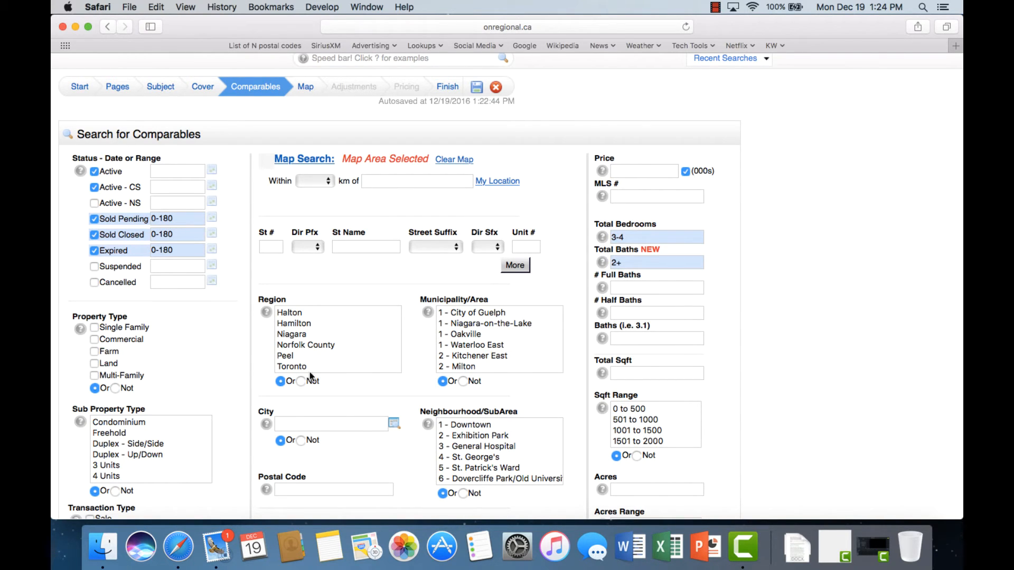
scroll(236, 395, down, 5)
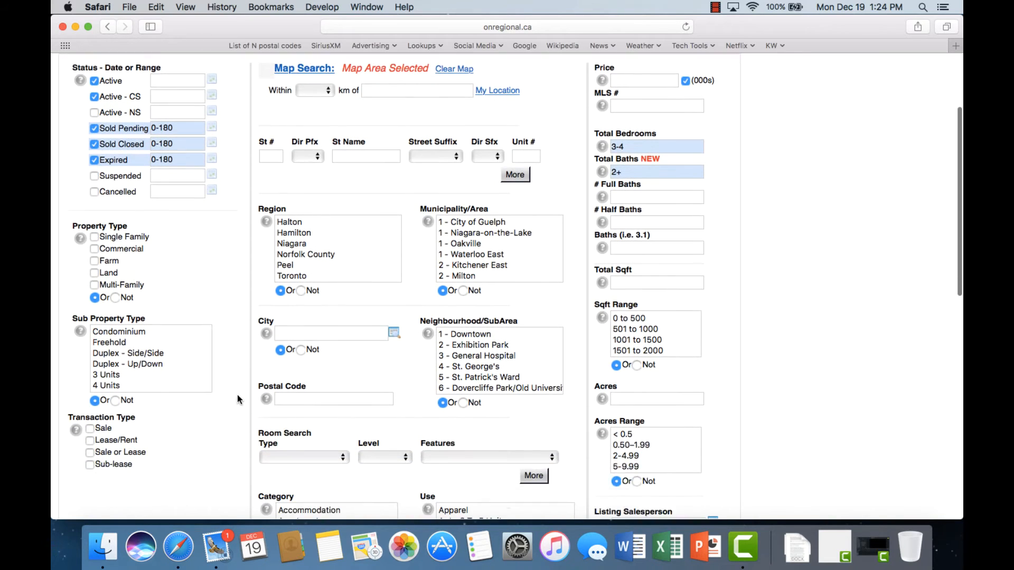
scroll(237, 394, up, 3)
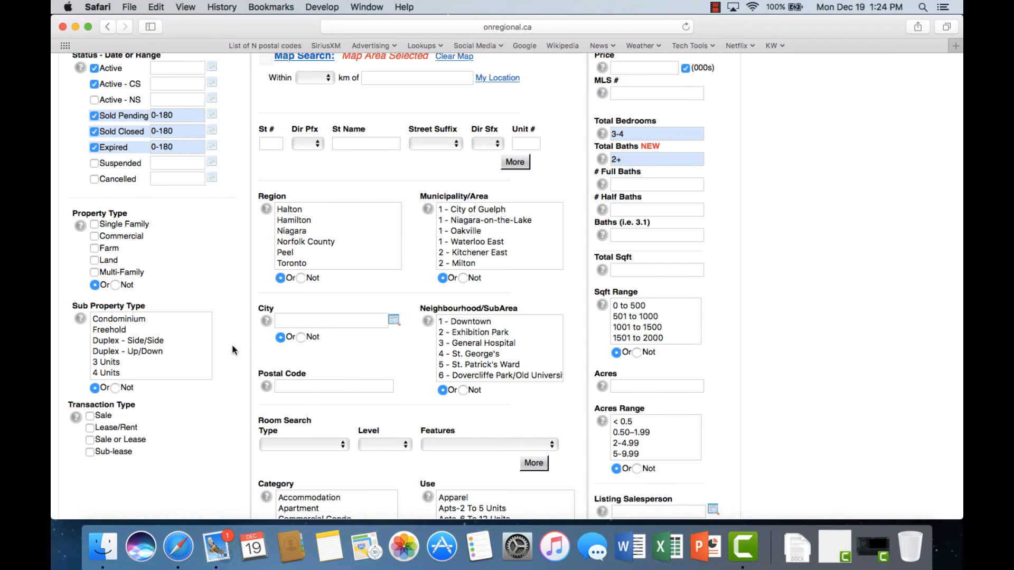
Examine the criteria available for the comparables search, including the additional fields such as Style, Type - RES and Garage Spaces
scroll(232, 345, up, 2)
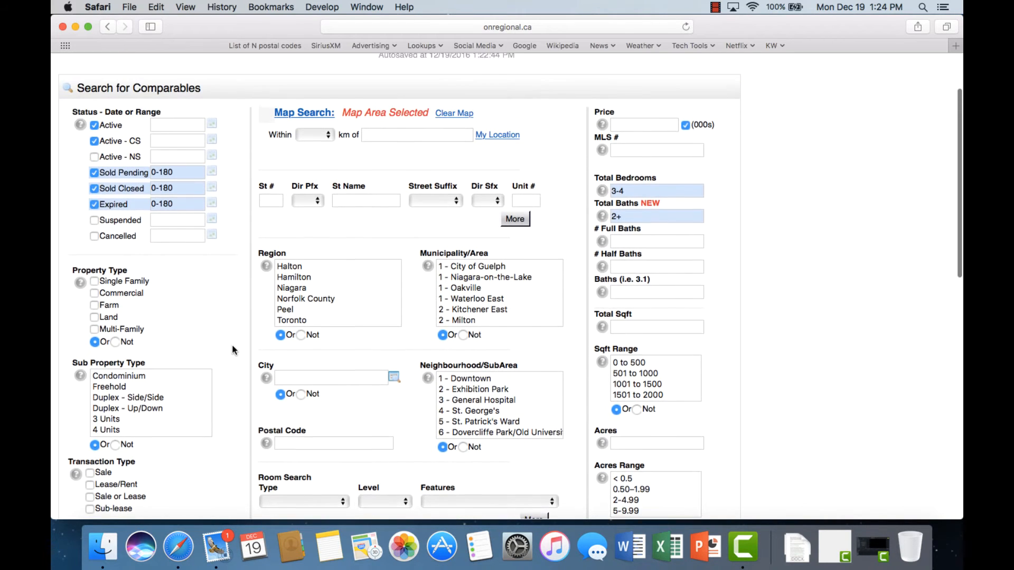
scroll(232, 344, down, 15)
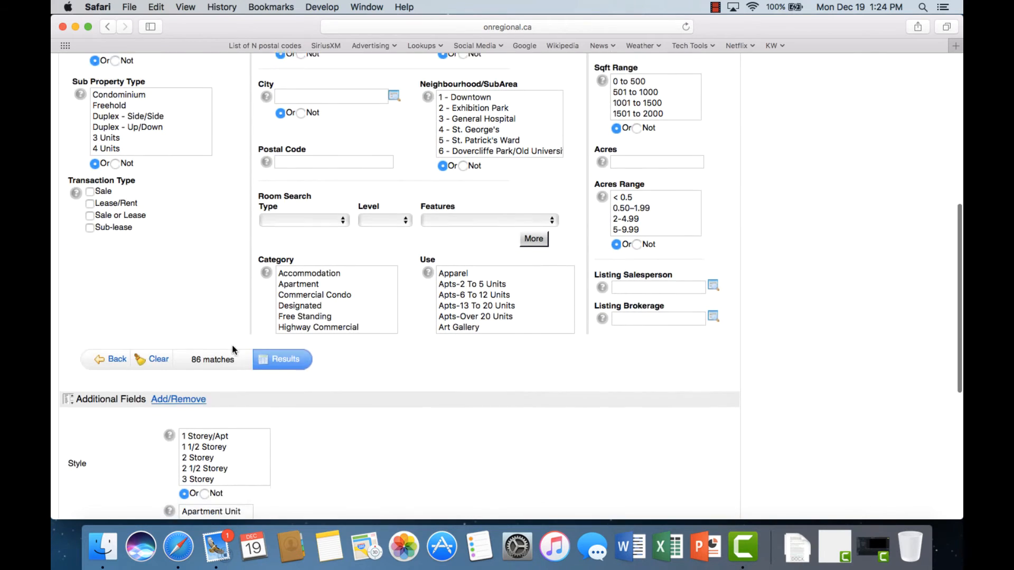
scroll(233, 346, down, 1)
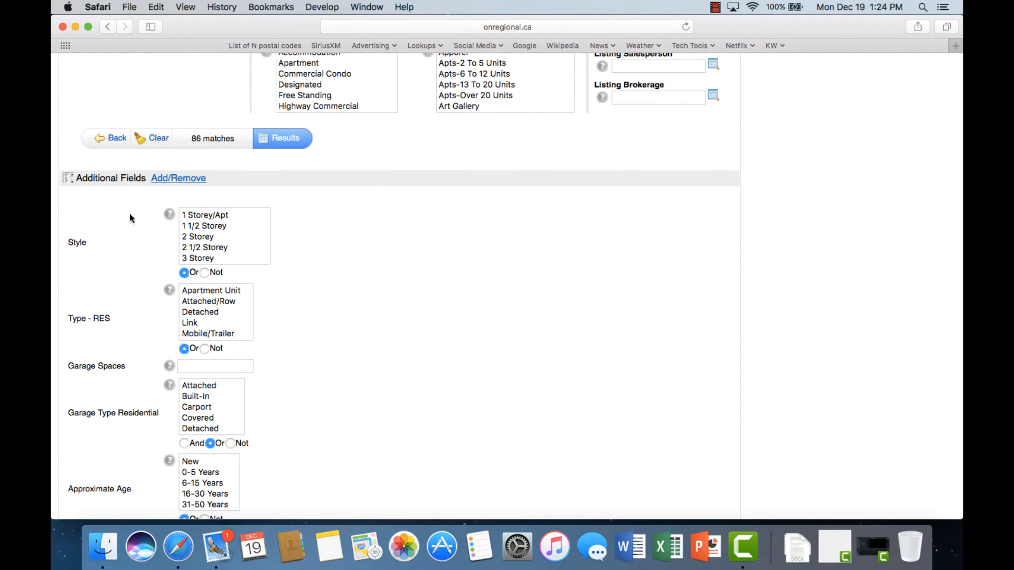
scroll(111, 272, up, 15)
scroll(111, 272, down, 2)
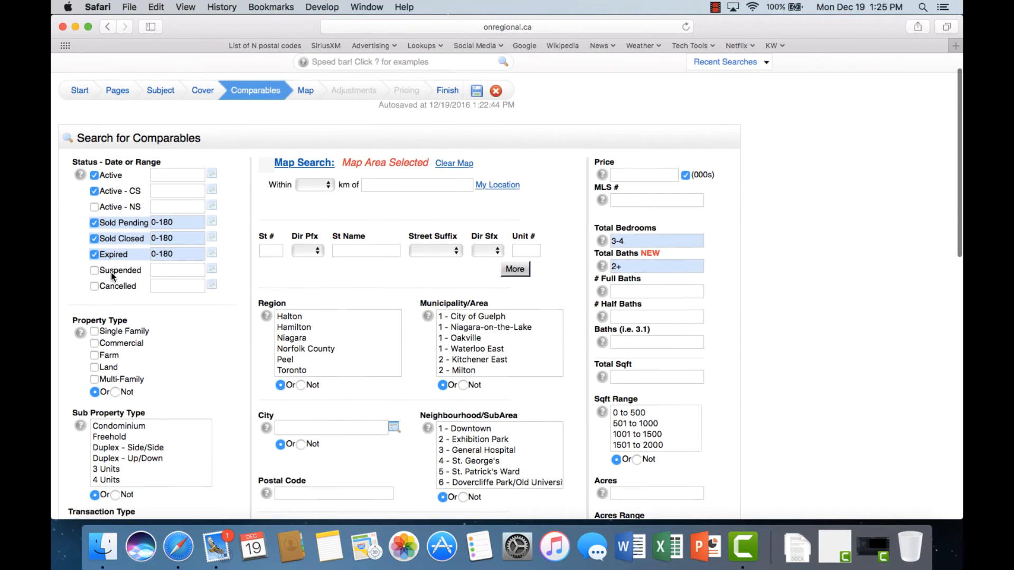
scroll(218, 381, down, 10)
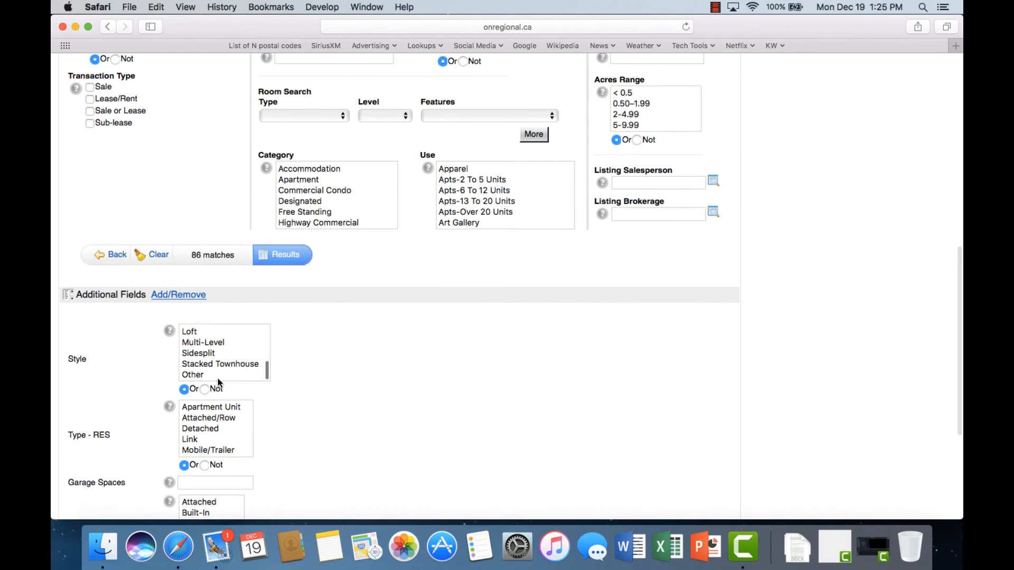
scroll(134, 381, down, 2)
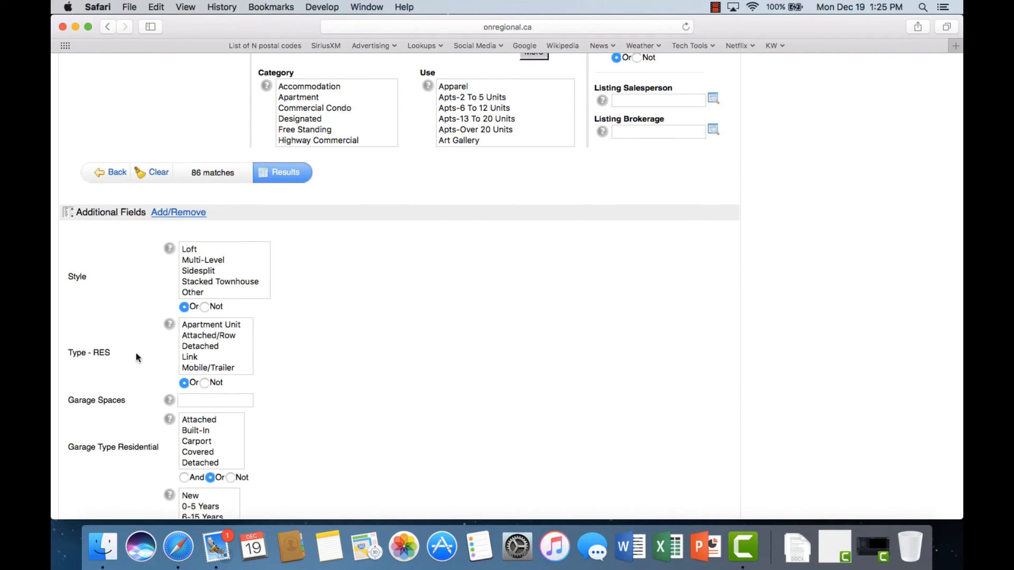
scroll(224, 264, up, 5)
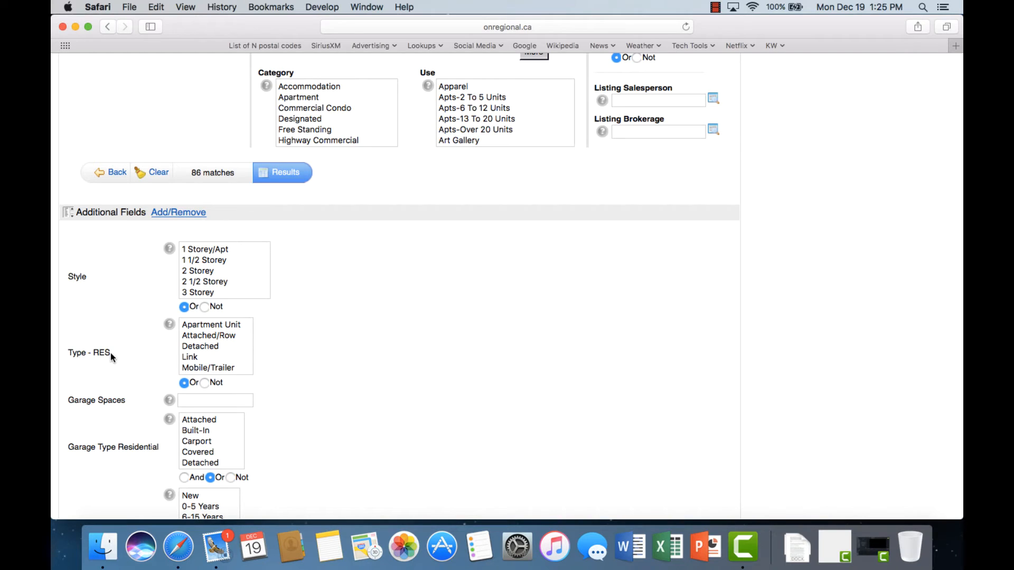
Open the setup of the additional search fields and look up Style among the available fields
click(176, 213)
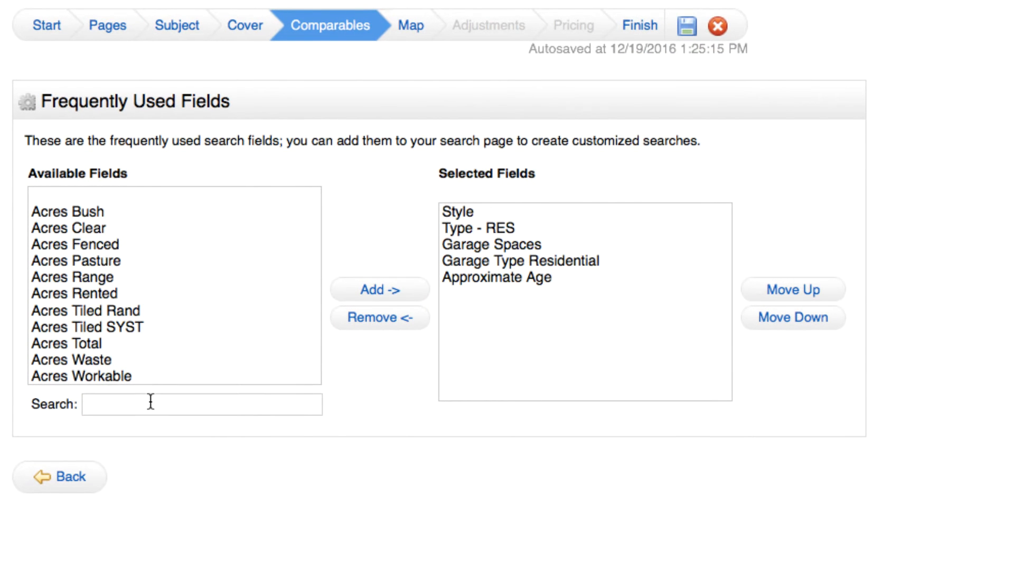
click(150, 402)
text(style)
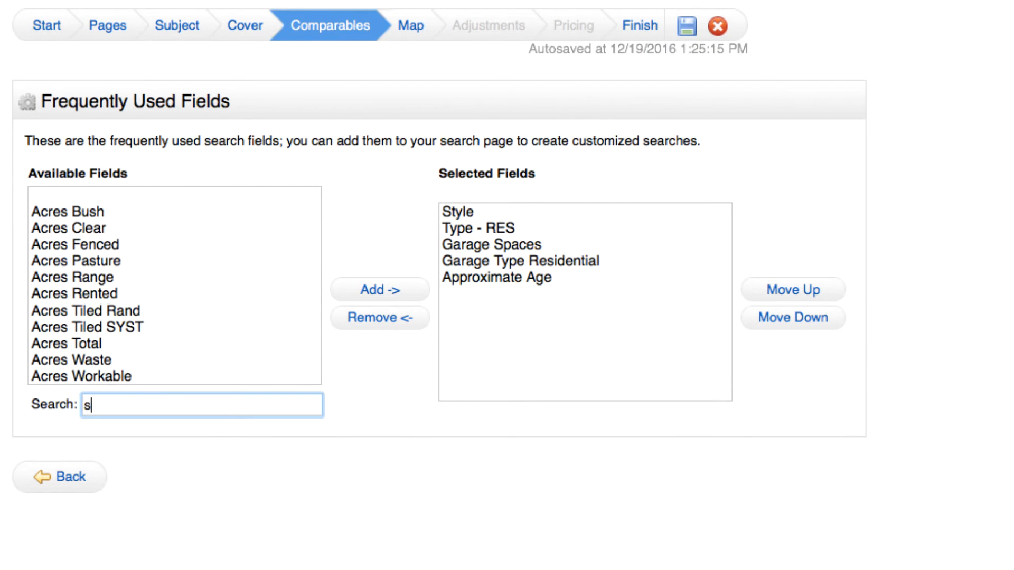
key(BackSpace)
key(BackSpace)
text(le)
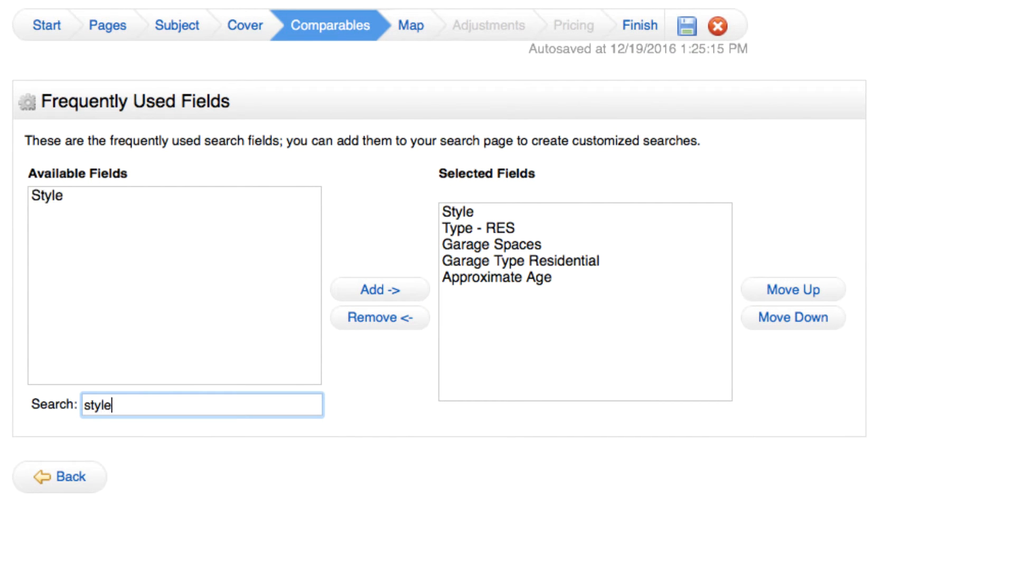
click(51, 195)
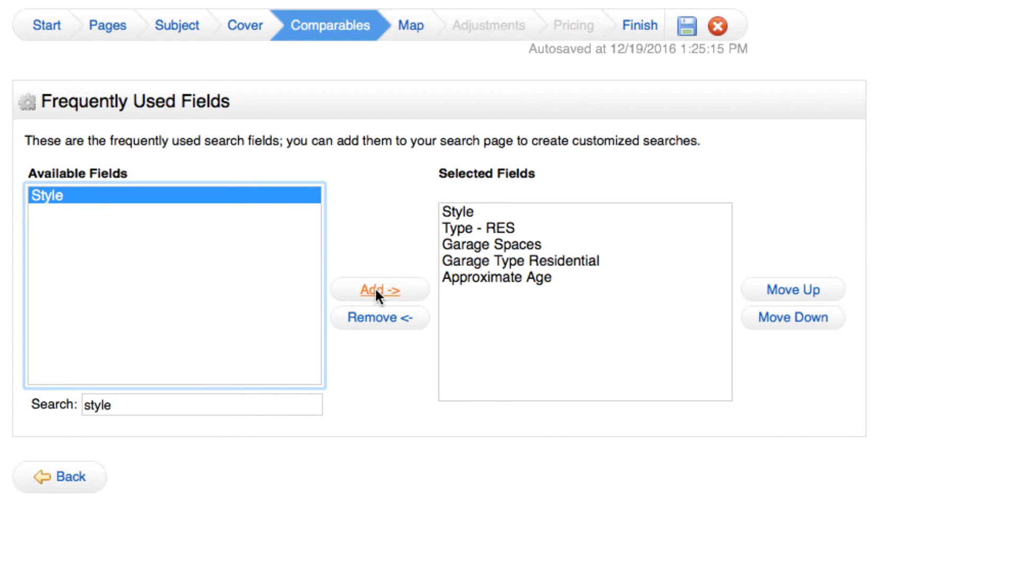
Look up the Type - RES field by searching for "type -", and return to the comparables criteria
drag(125, 404, 6, 402)
text(type -)
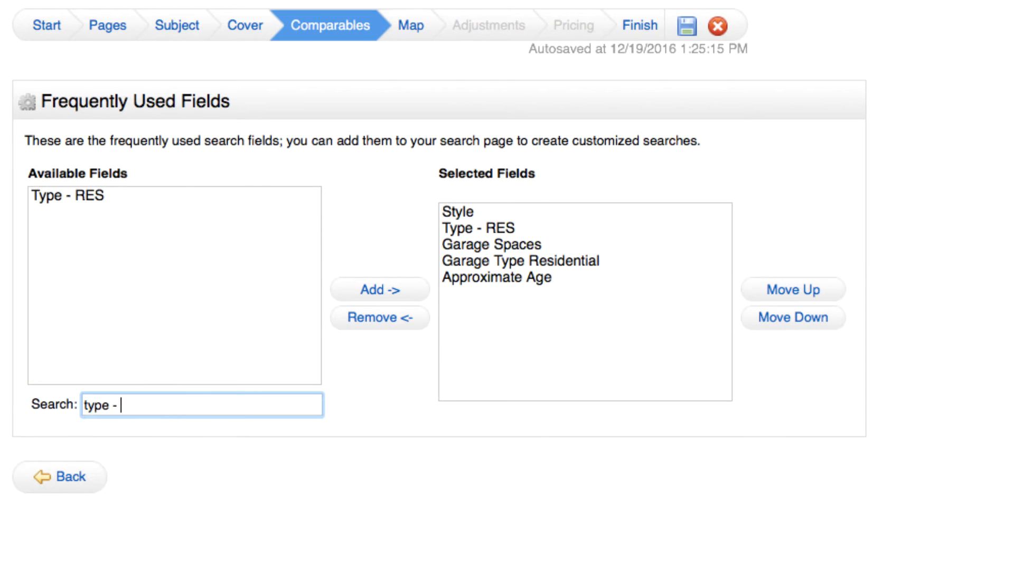
click(74, 195)
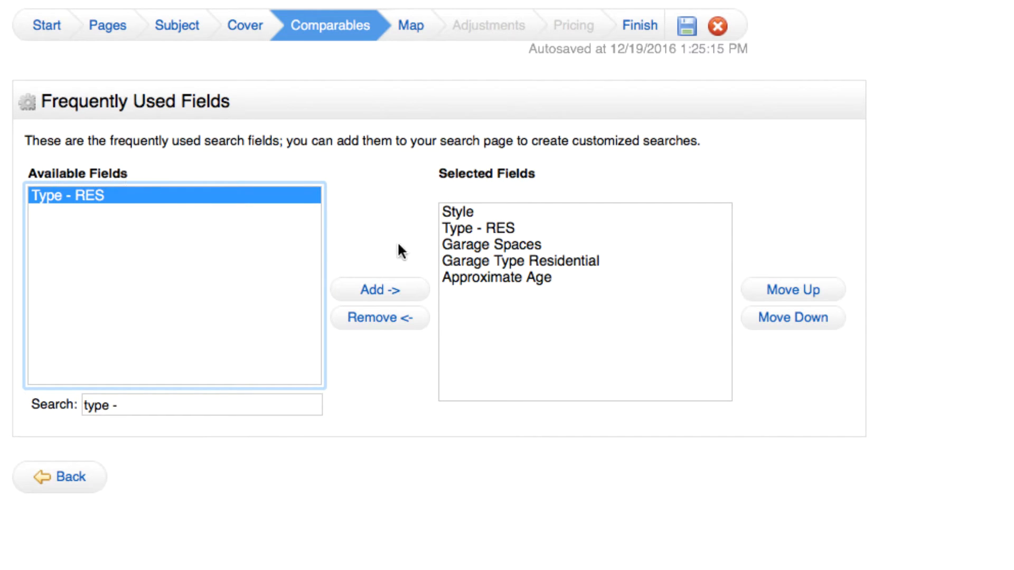
click(68, 480)
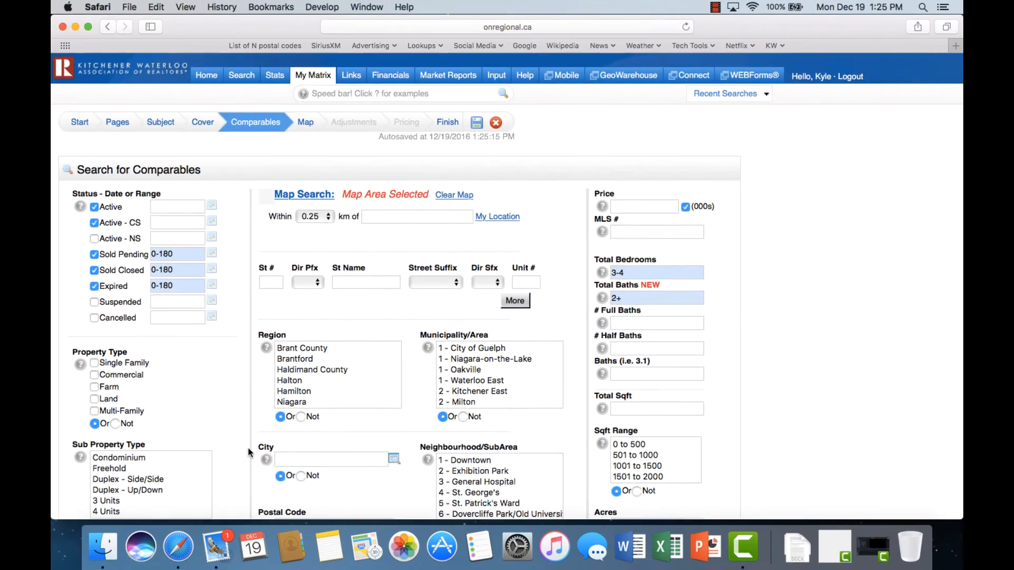
Restrict the comparables search to the Bungalow style
scroll(192, 433, down, 10)
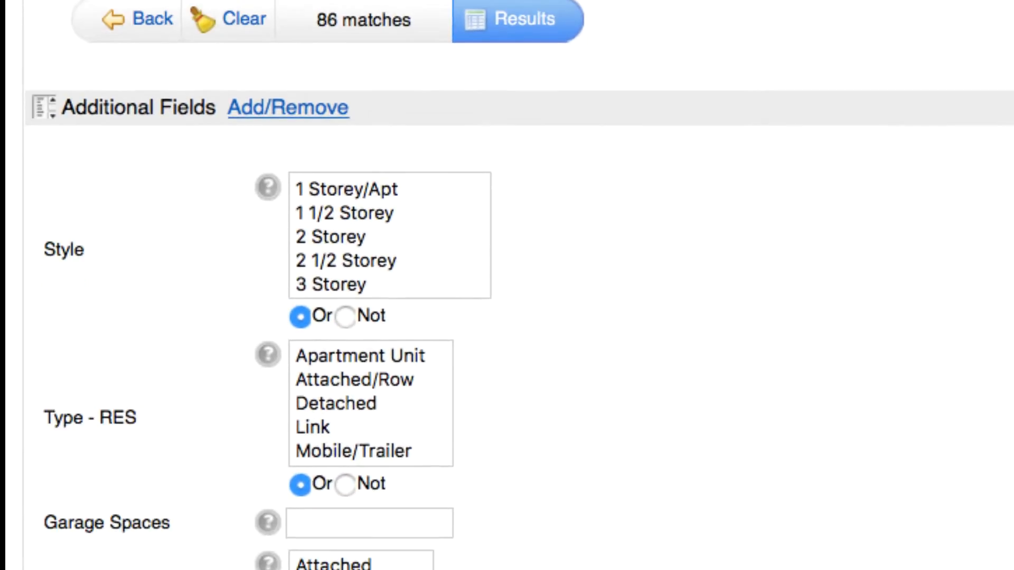
scroll(347, 283, down, 2)
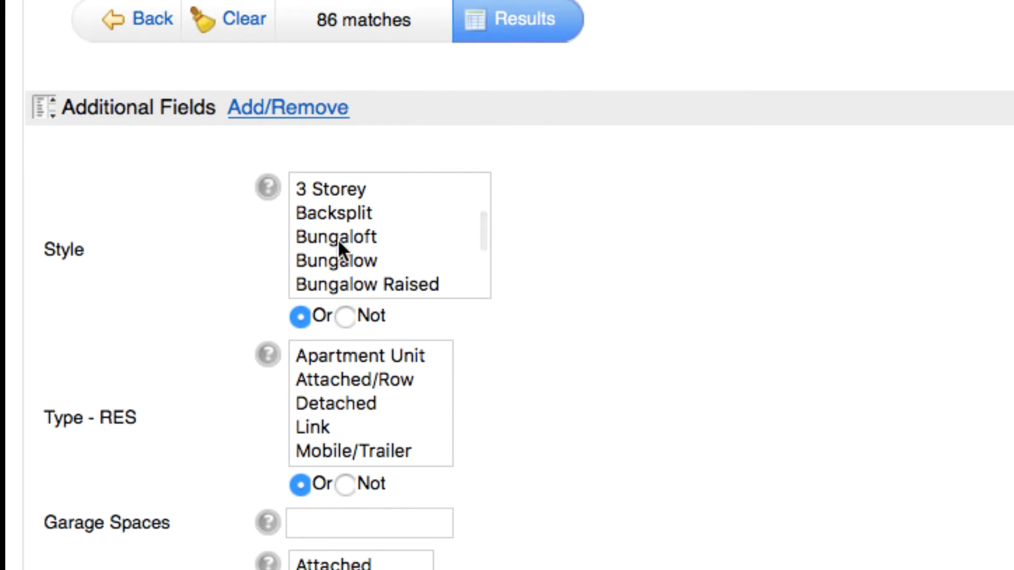
click(338, 261)
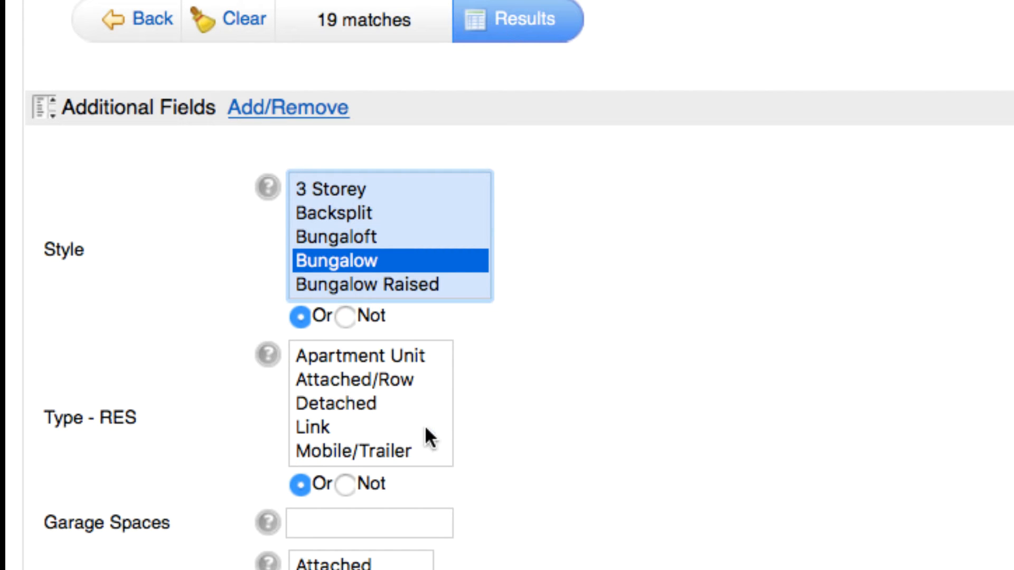
Set the Sold Pending status range to 0-365 days
scroll(677, 328, up, 5)
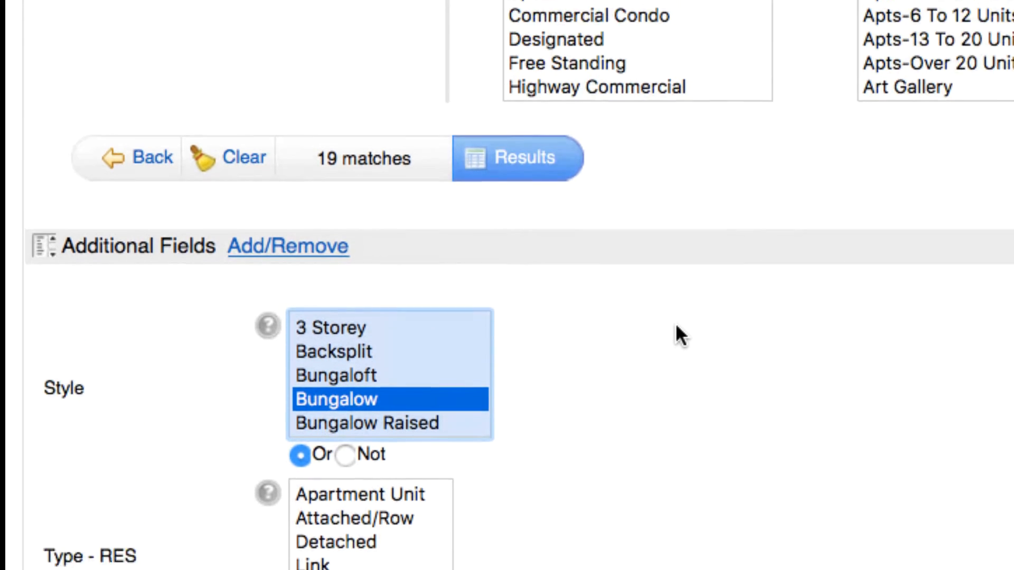
scroll(676, 326, up, 2)
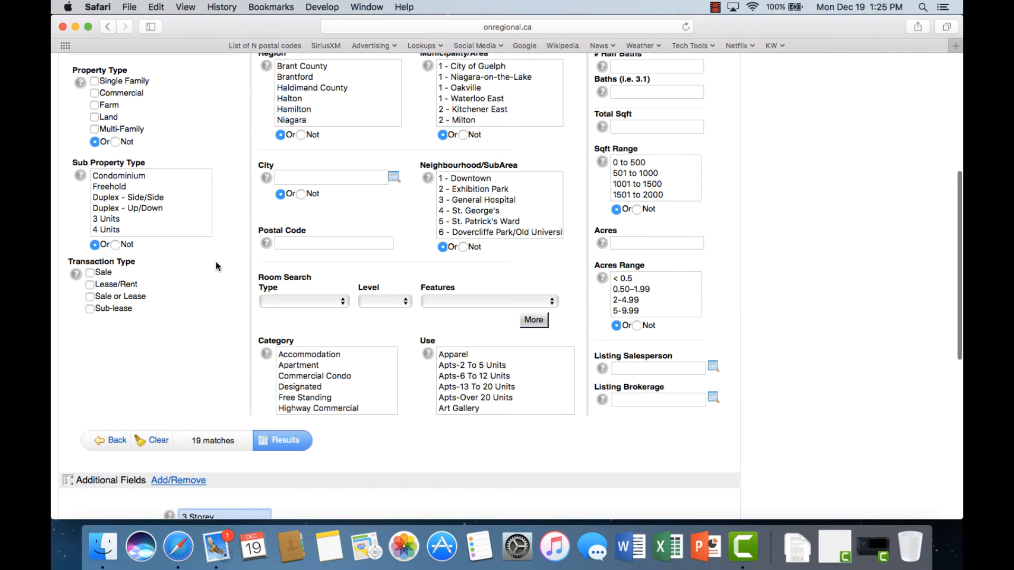
scroll(216, 260, up, 1)
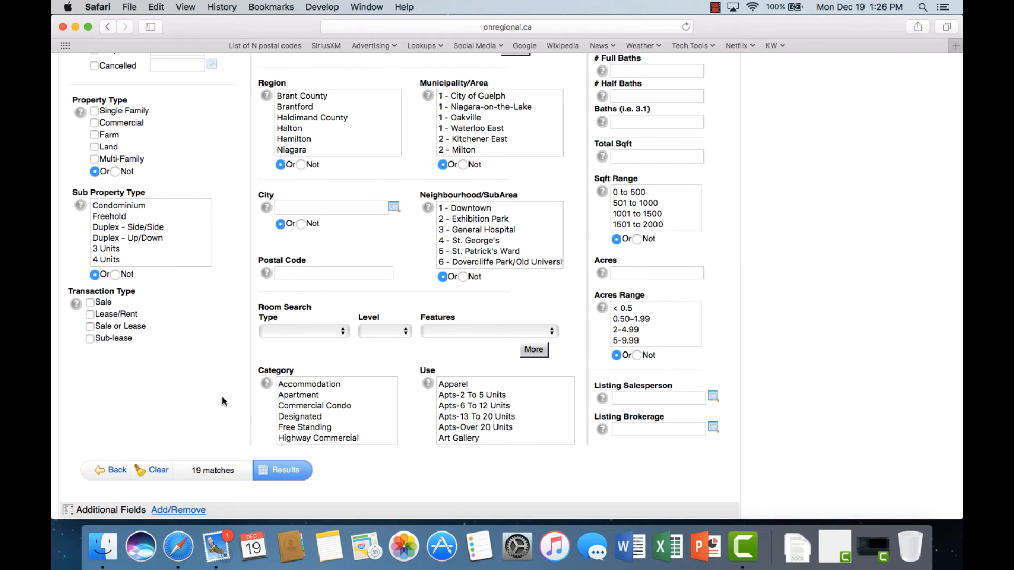
scroll(222, 401, up, 2)
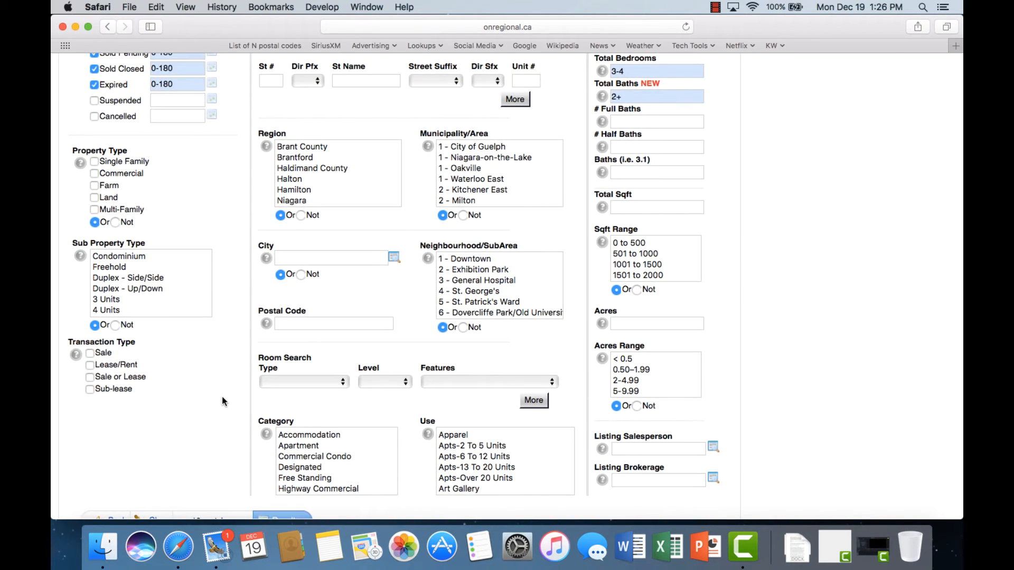
scroll(221, 397, up, 7)
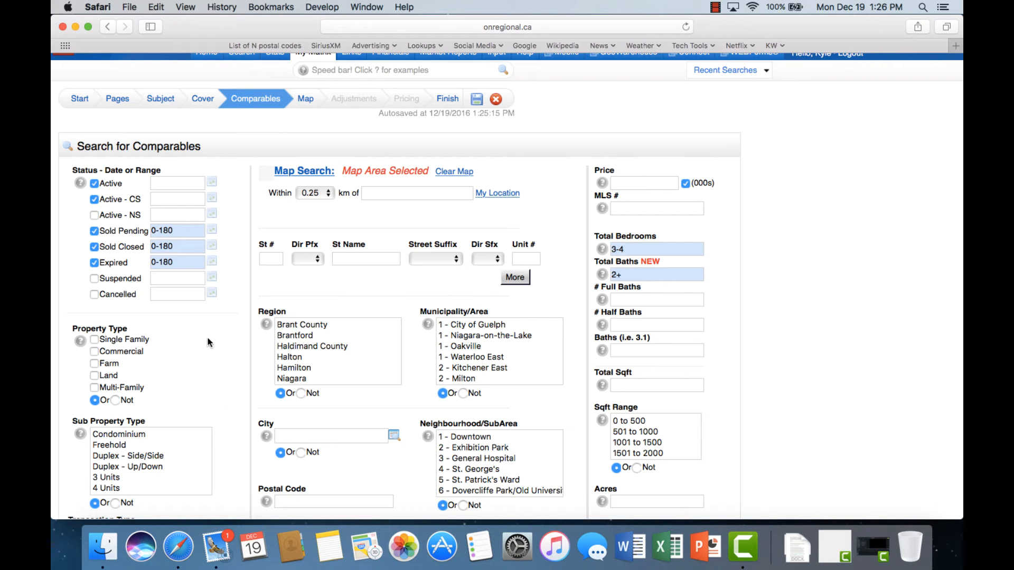
scroll(229, 391, down, 10)
scroll(229, 390, up, 12)
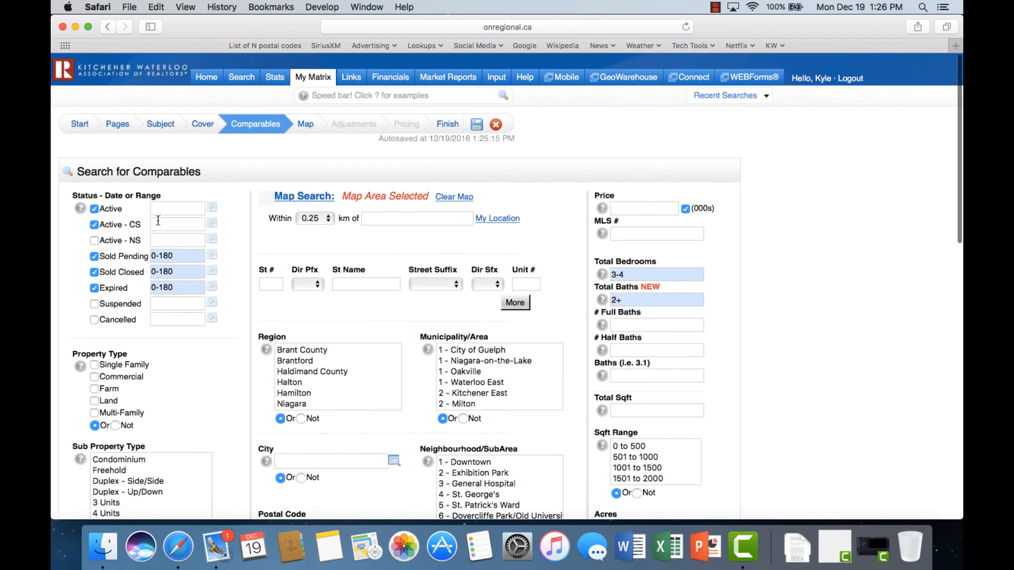
click(180, 260)
key(BackSpace)
key(BackSpace)
key(BackSpace)
text(365)
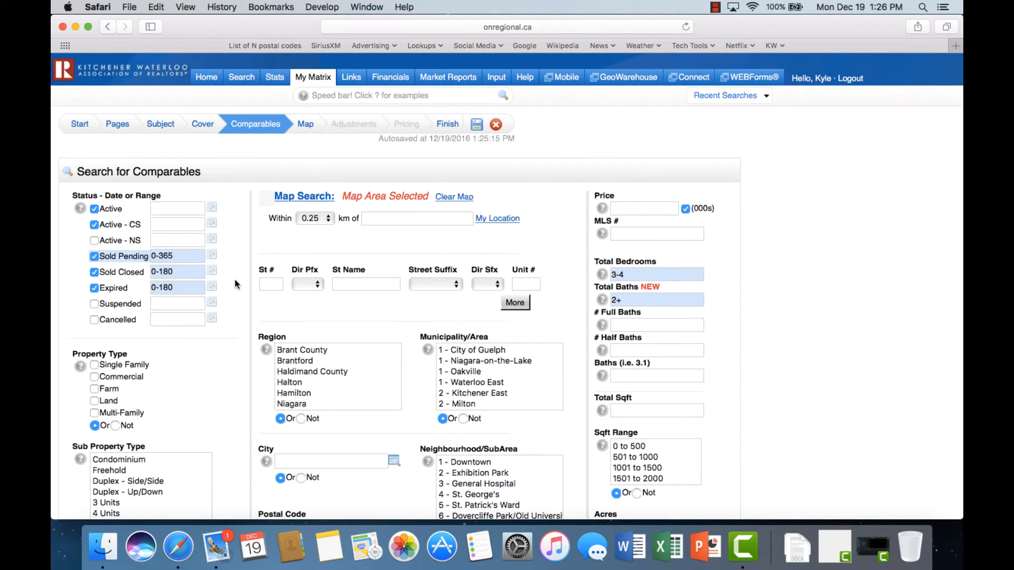
Set the Sold Closed and Expired status ranges to 0-365 days each
click(180, 270)
key(BackSpace)
key(BackSpace)
key(BackSpace)
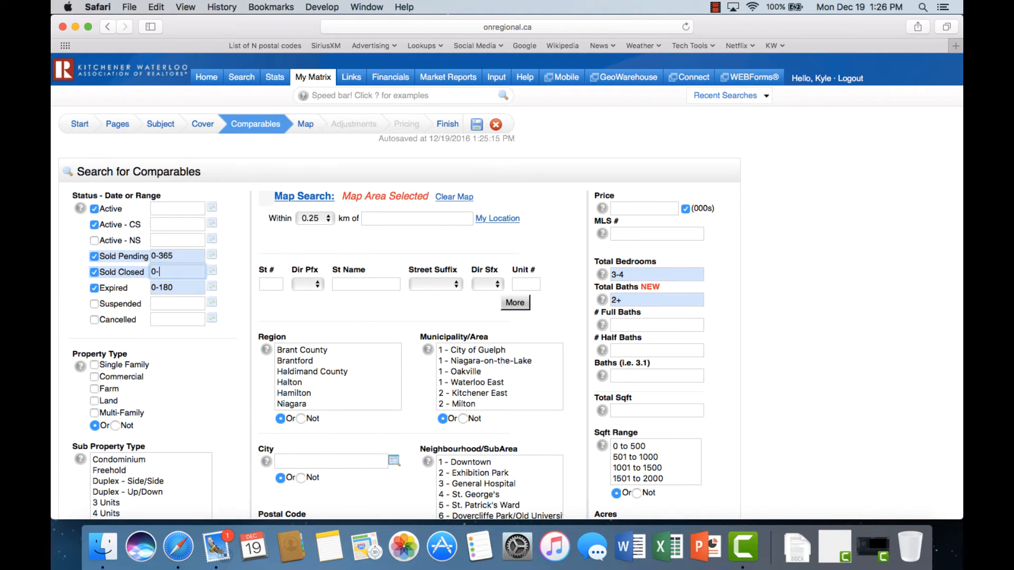
text(365)
click(234, 274)
click(175, 288)
key(BackSpace)
key(BackSpace)
key(BackSpace)
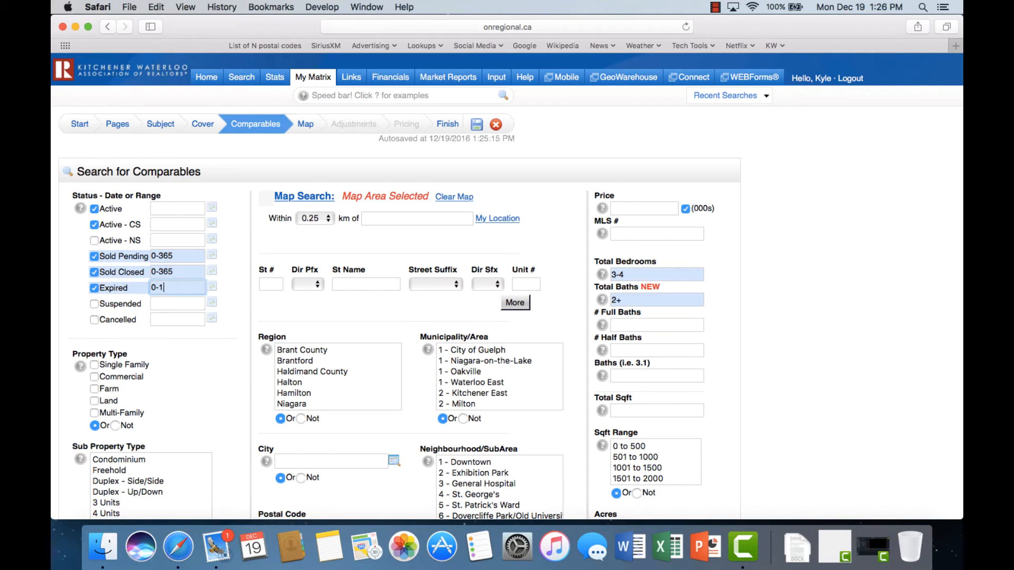
text(365)
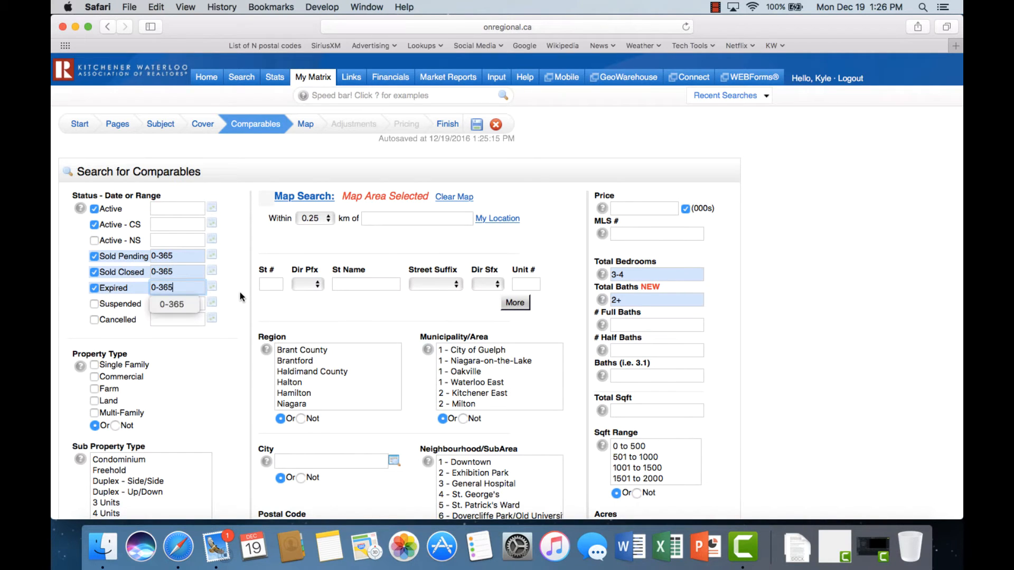
click(240, 292)
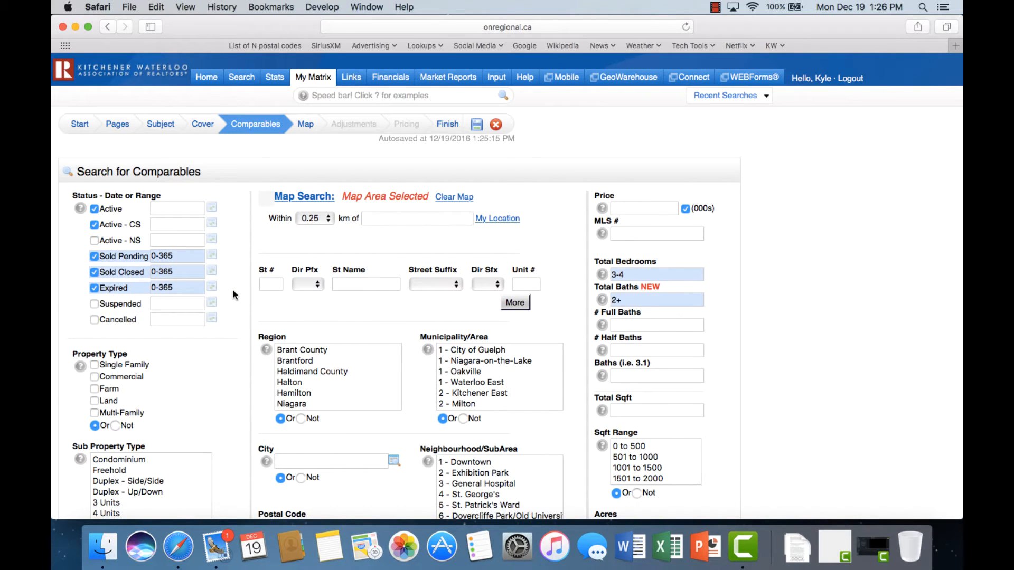
Open the list of listings that match the comparables criteria
scroll(235, 295, down, 1)
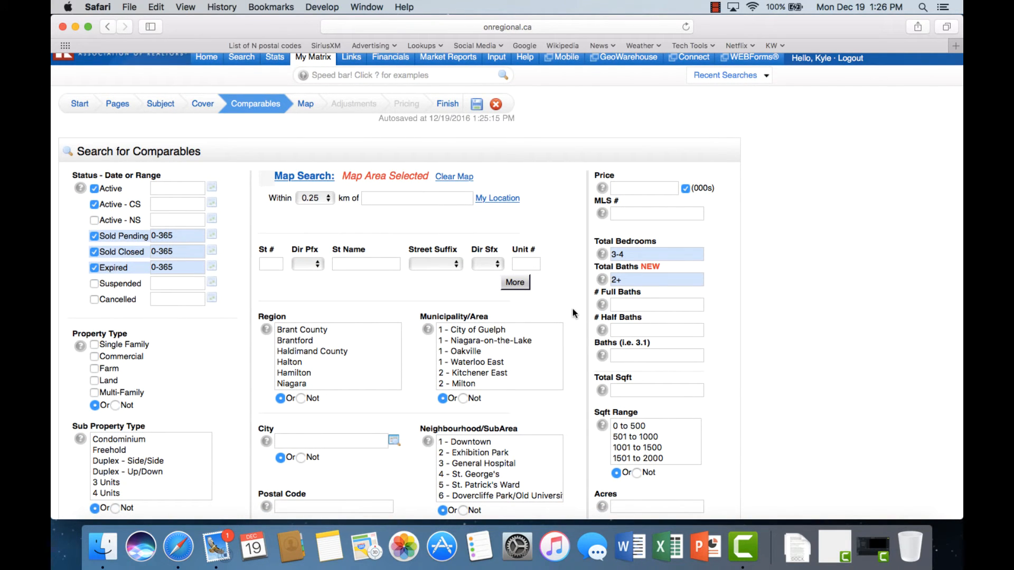
scroll(238, 270, down, 10)
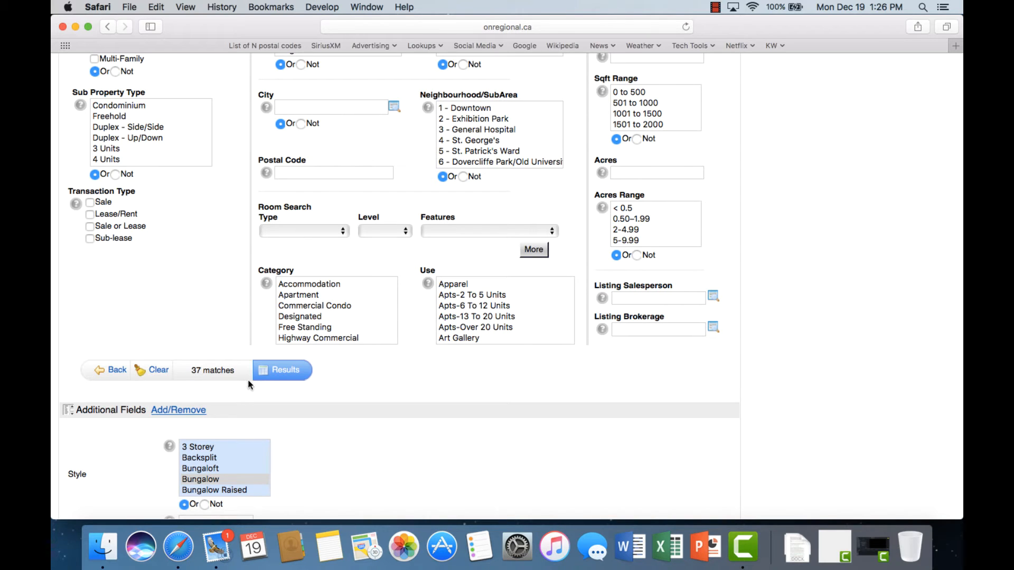
click(288, 376)
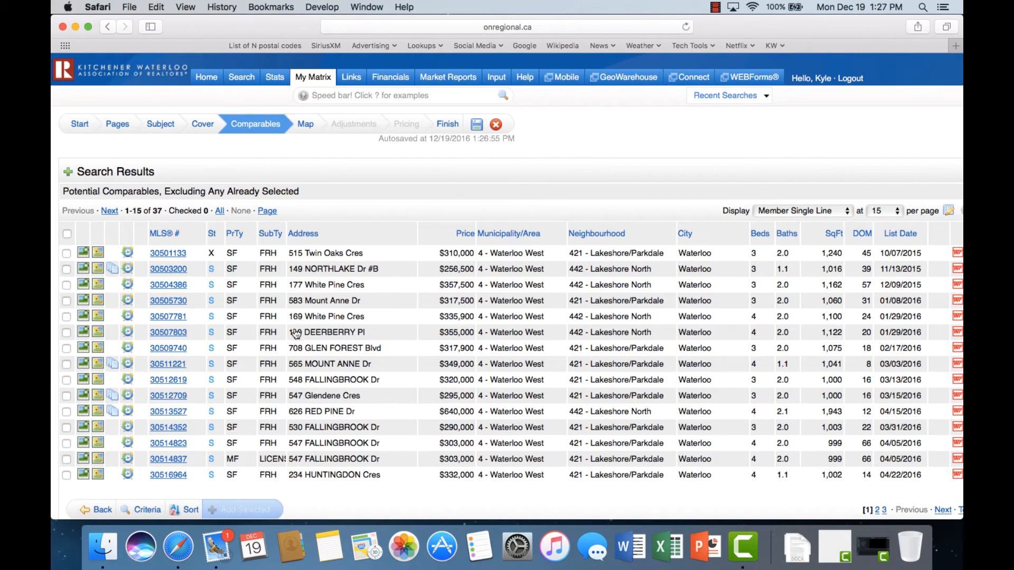
Select the second through sixth listings on the first page of potential comparables
click(65, 269)
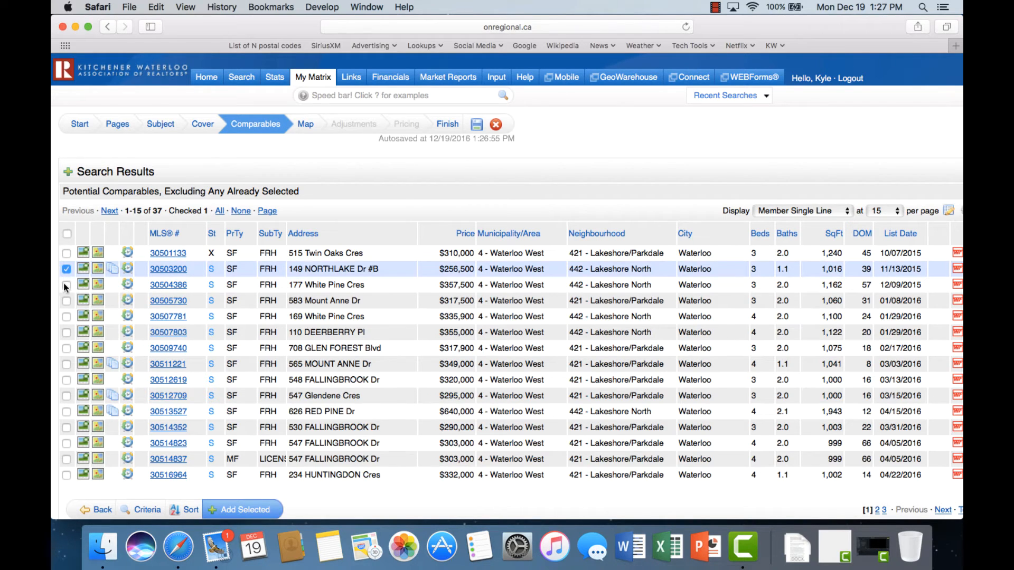
click(66, 285)
click(66, 301)
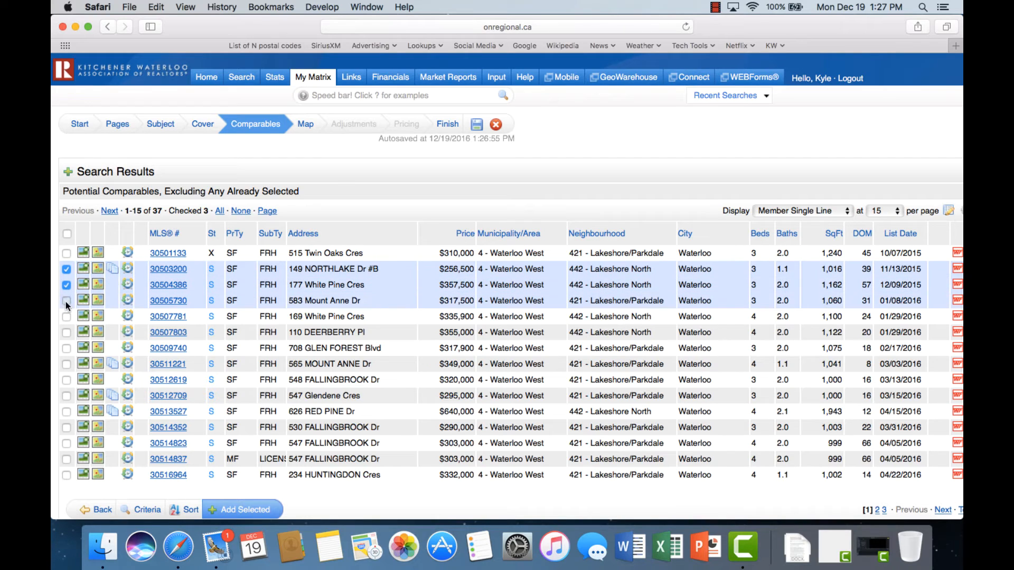
click(66, 316)
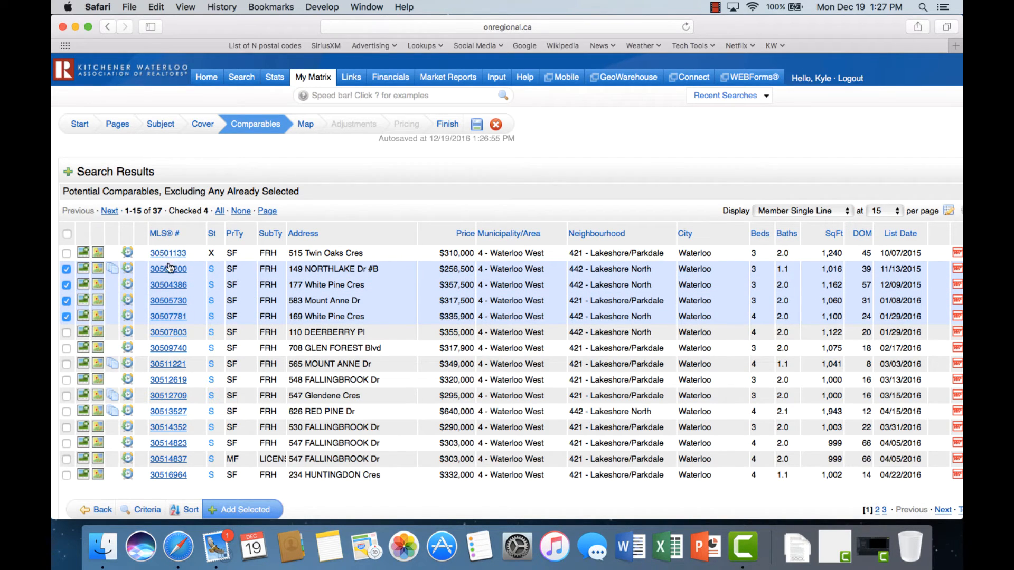
click(802, 212)
click(705, 216)
click(66, 333)
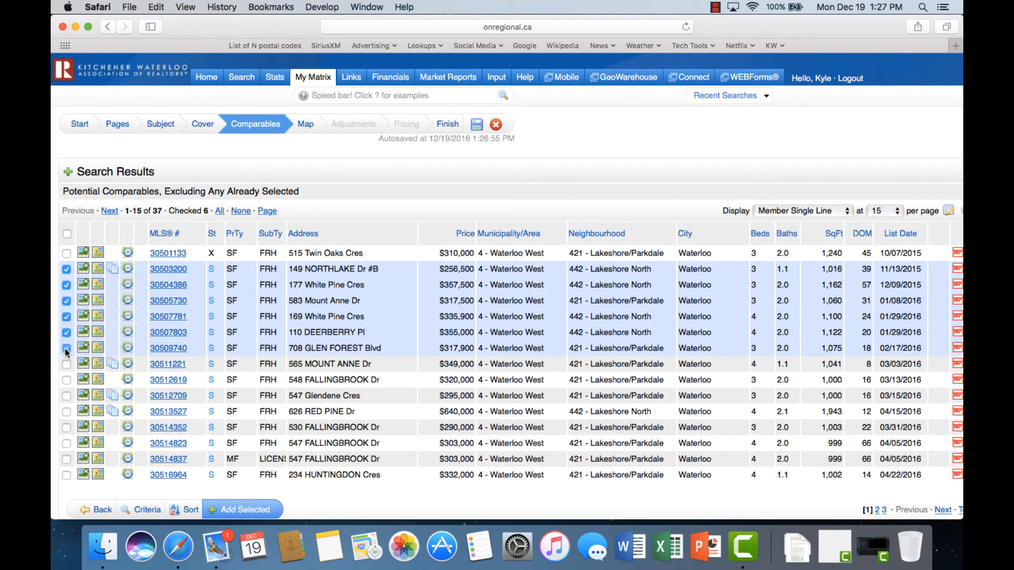
Select the listings in rows 7, 9, 10, 12 and 15 on the first page of potential comparables
click(66, 380)
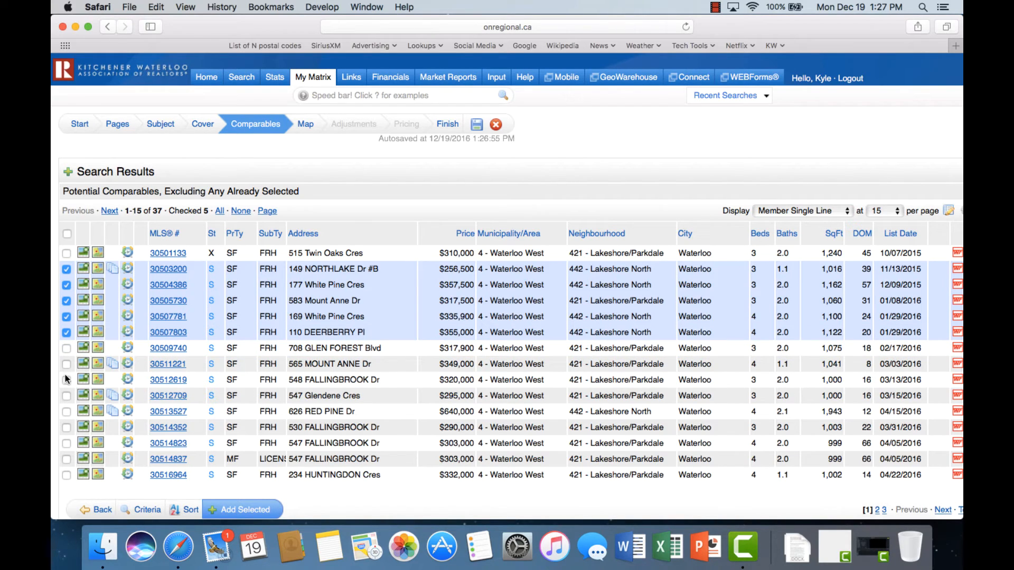
click(66, 395)
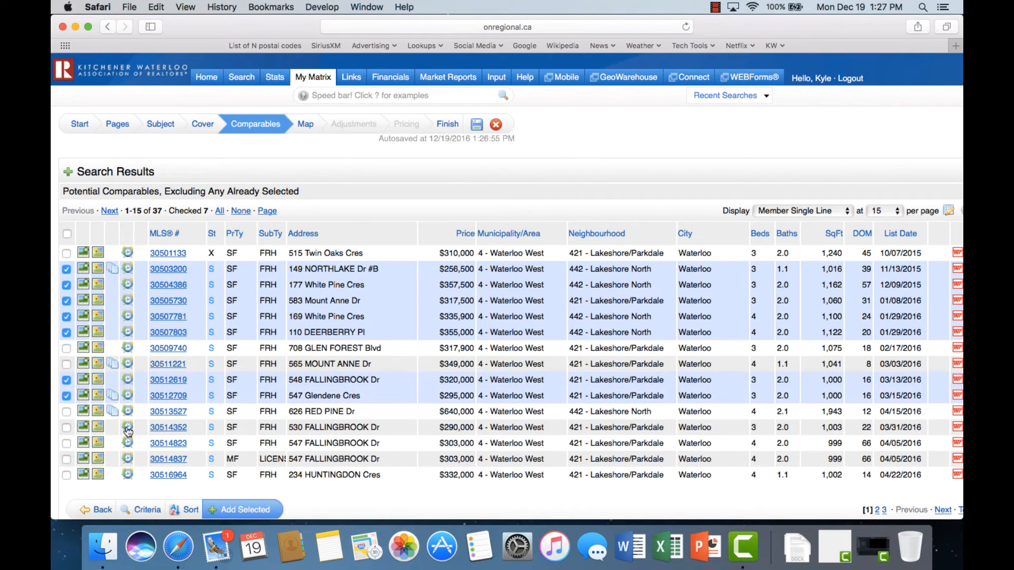
click(67, 427)
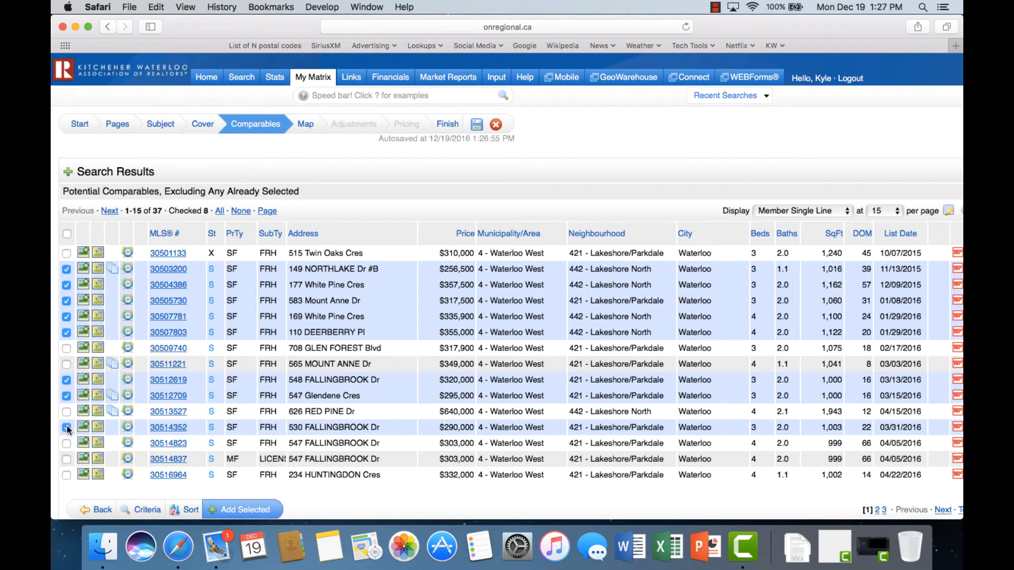
click(66, 475)
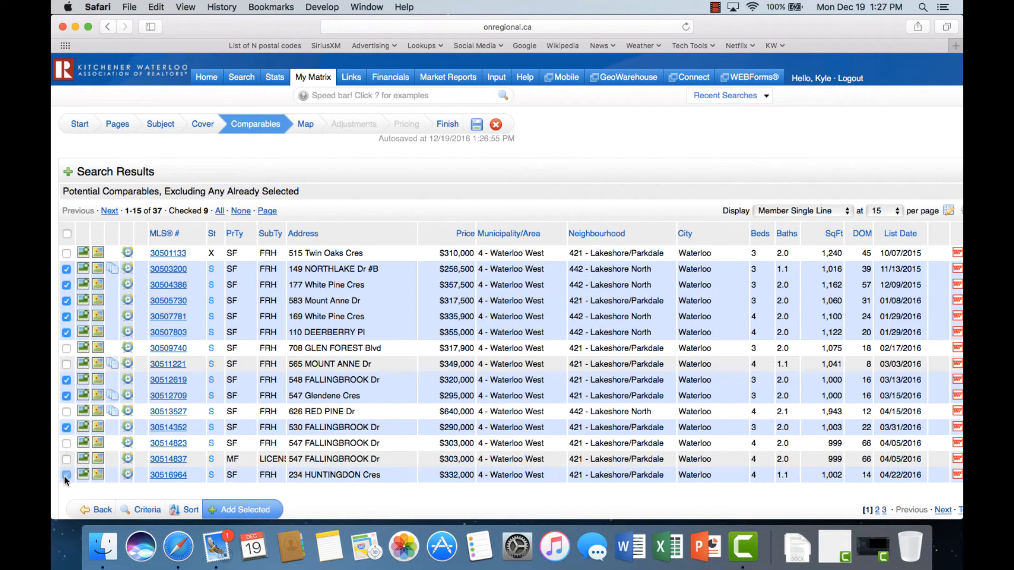
click(67, 349)
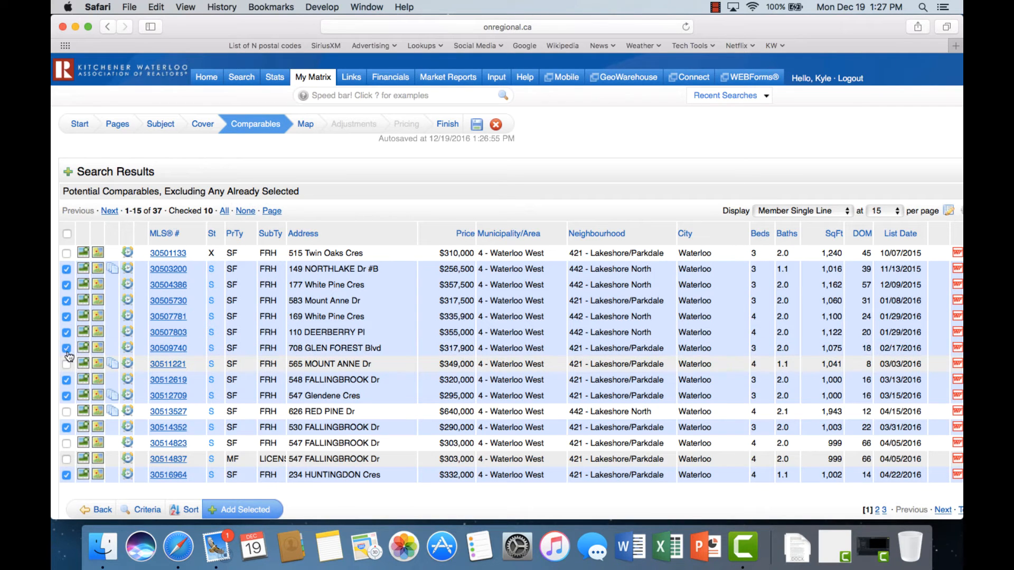
On the second results page, select the listings in rows 4, 5, 8, 9, 11, 12, 14 and 15
scroll(159, 349, down, 3)
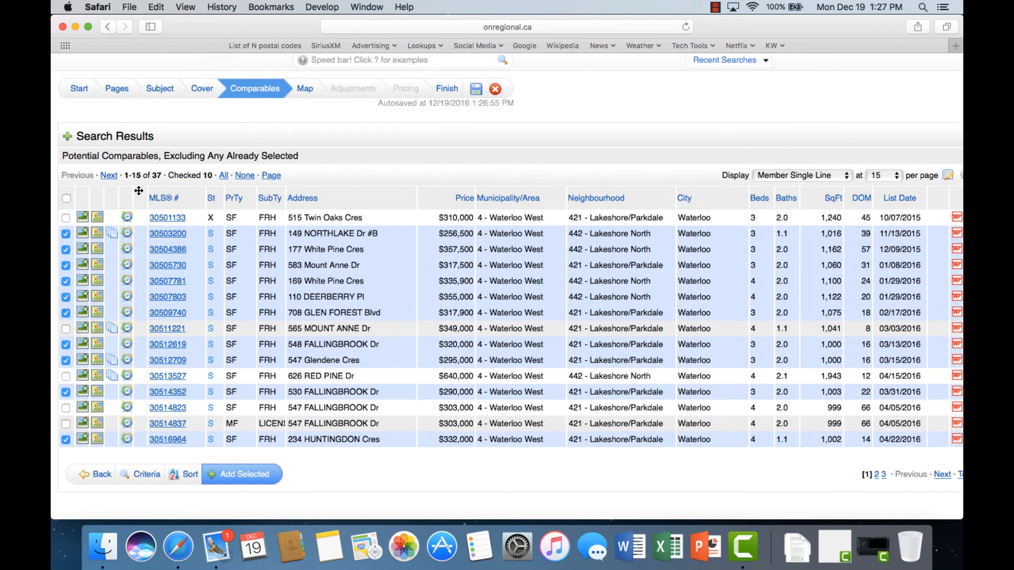
click(108, 176)
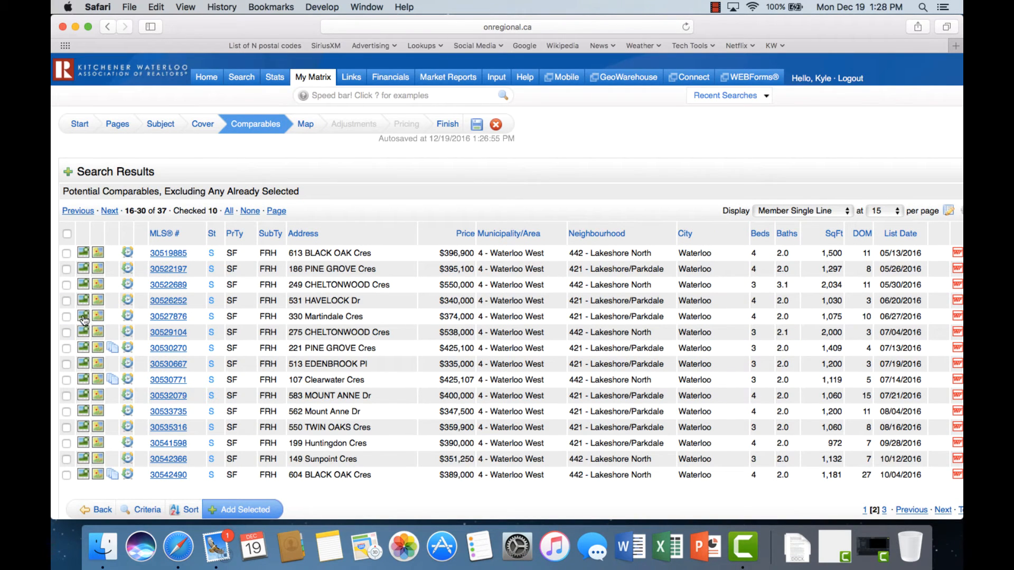
click(66, 300)
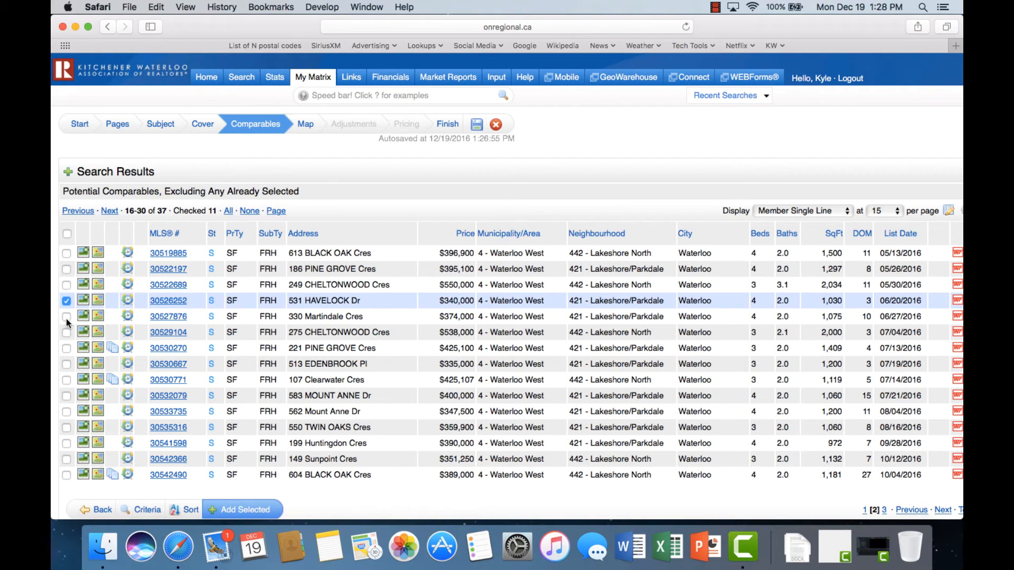
click(65, 318)
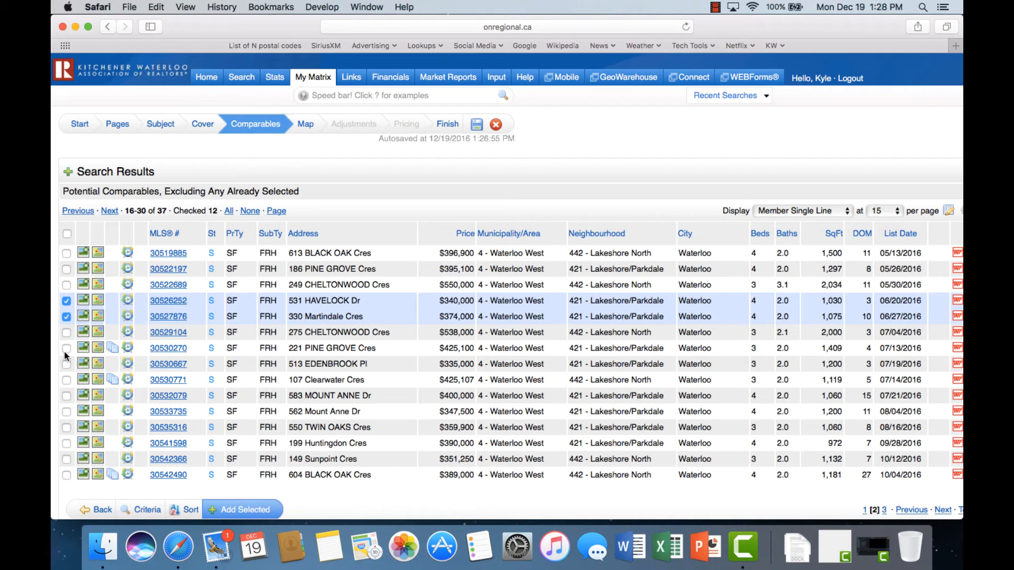
click(66, 364)
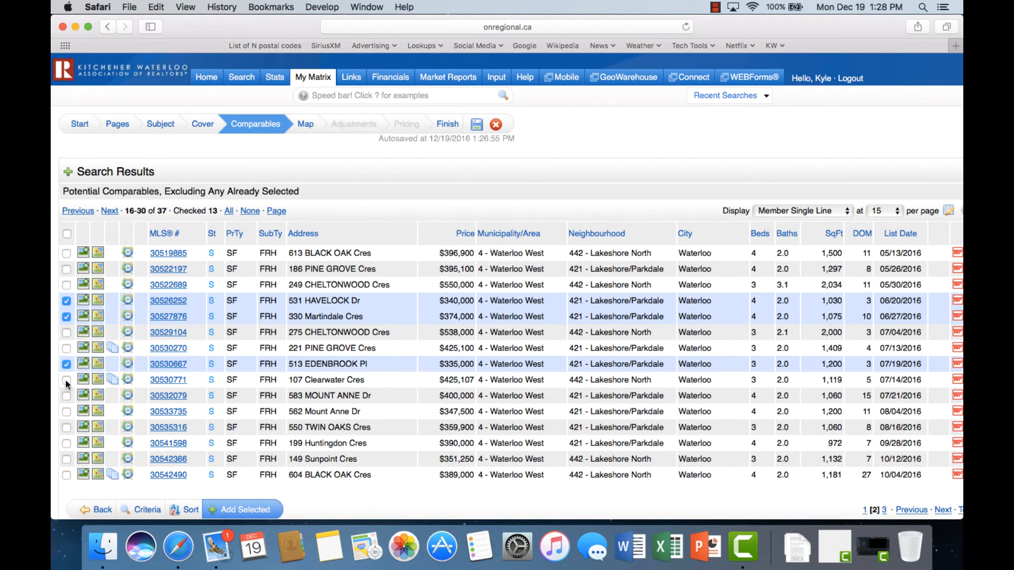
click(66, 380)
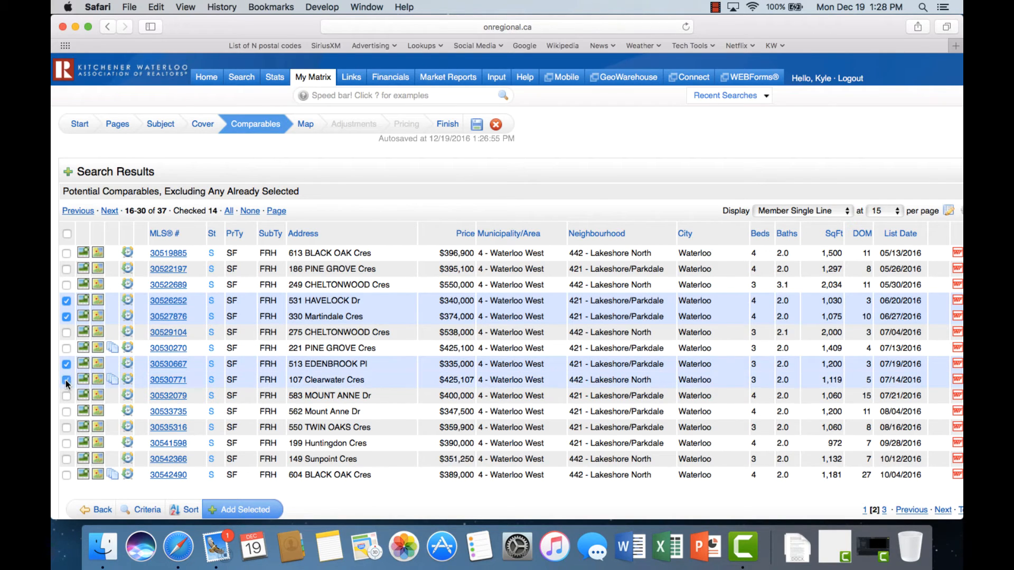
click(66, 411)
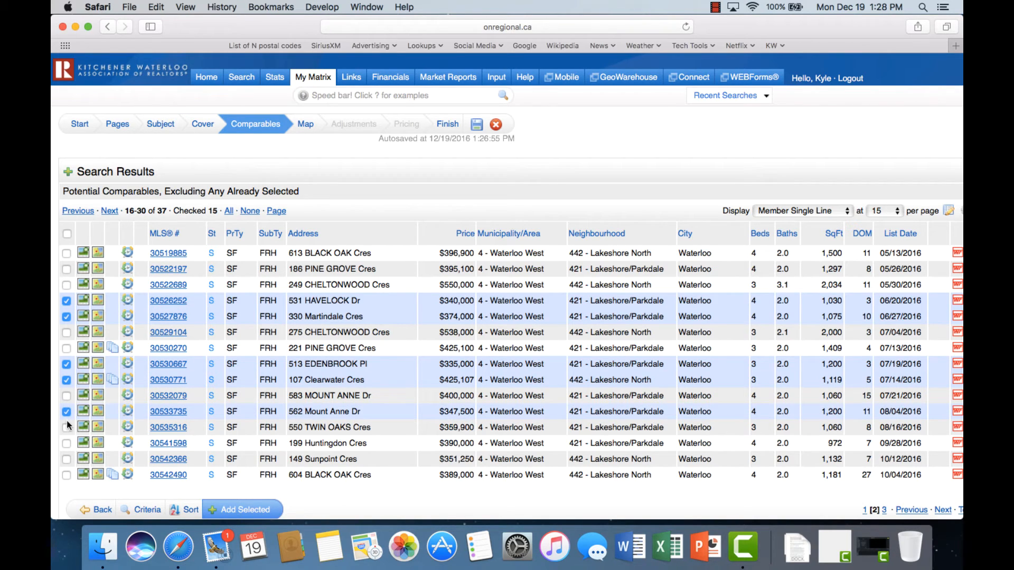
click(66, 427)
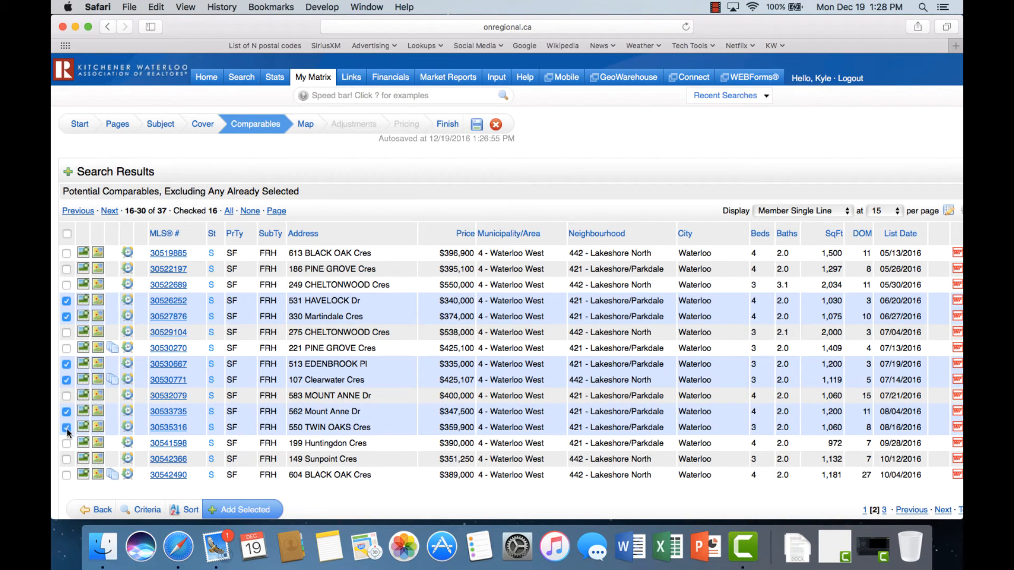
click(66, 459)
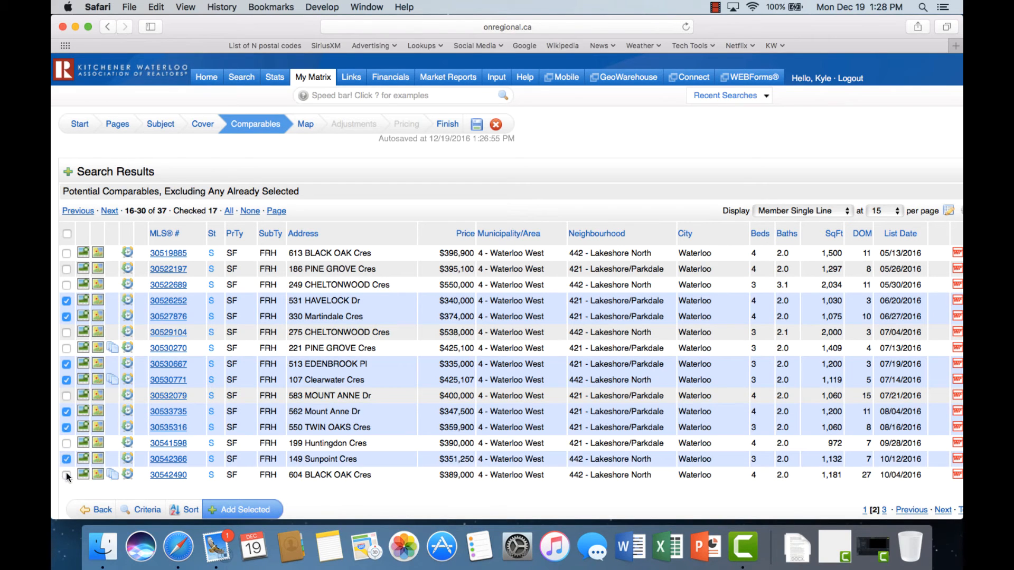
click(66, 474)
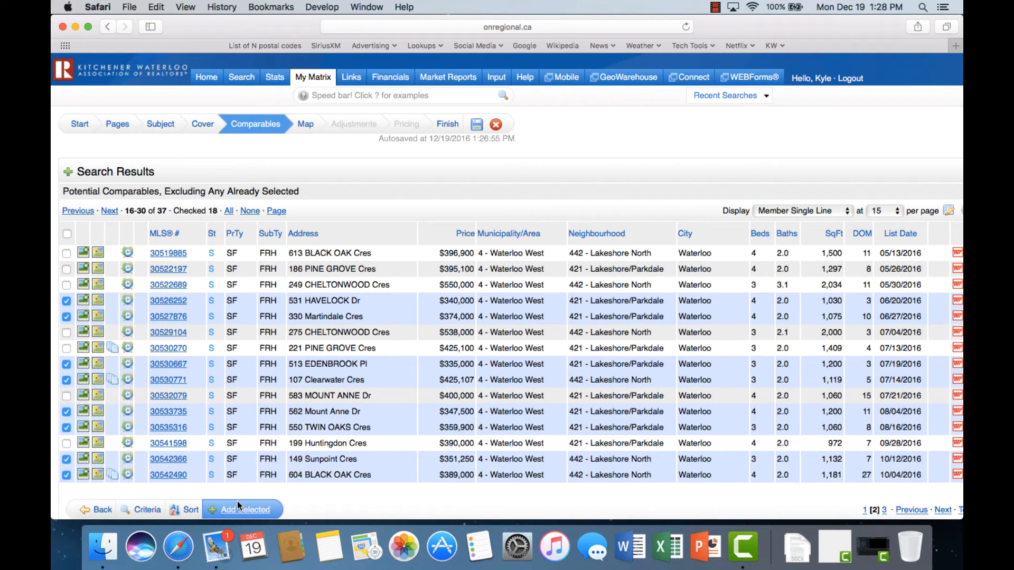
Add the selected listings to the CMA as comparables and review the resulting list
scroll(248, 496, down, 1)
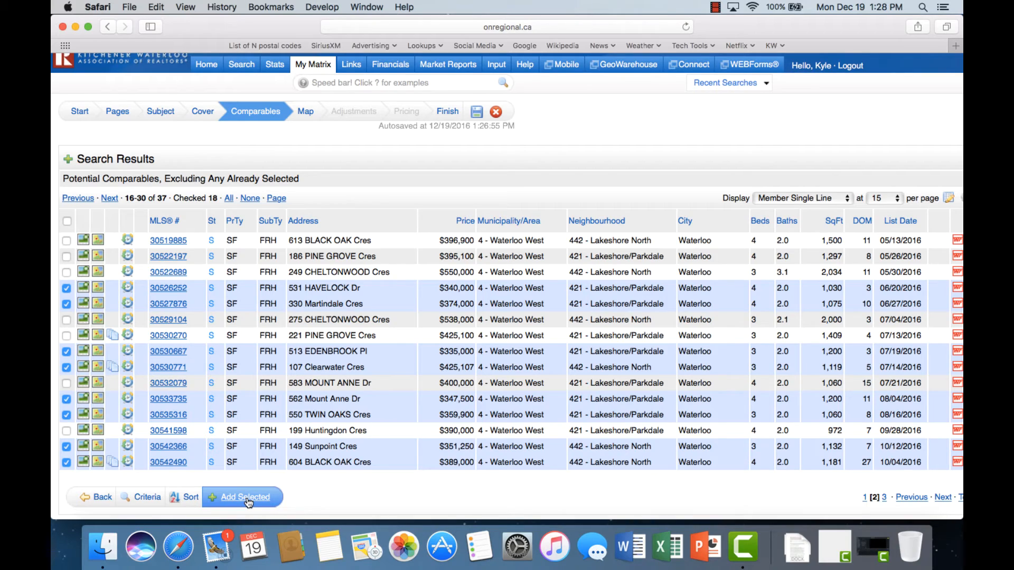
click(249, 502)
scroll(273, 422, down, 3)
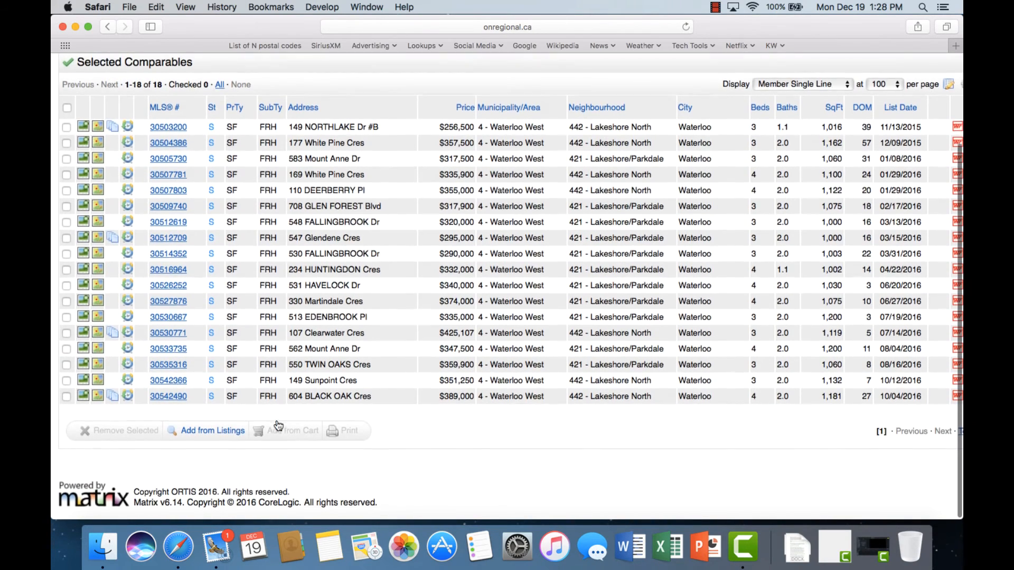
scroll(300, 315, up, 5)
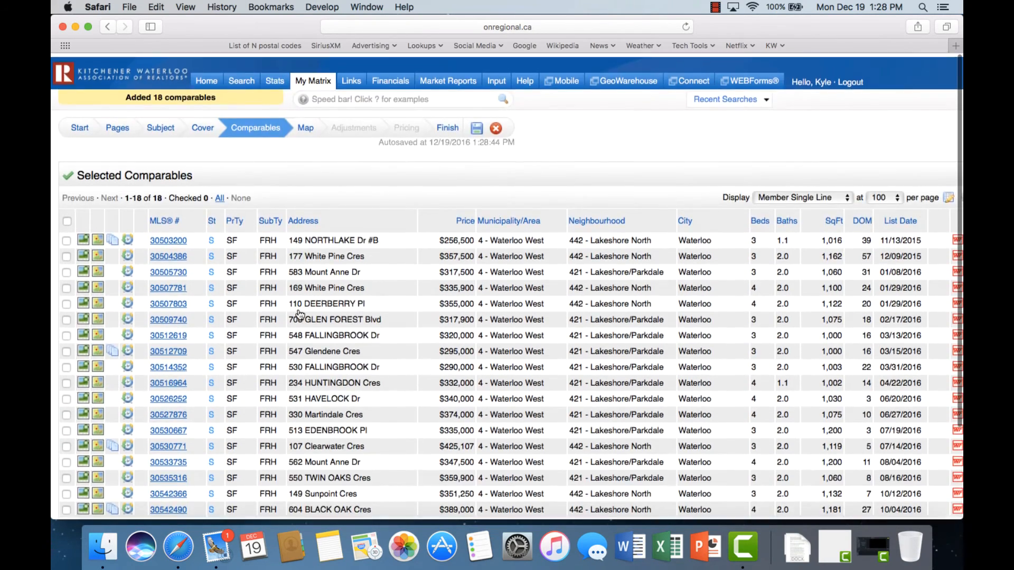
Examine the CMA's map preview for the locations of the selected comparables
click(306, 124)
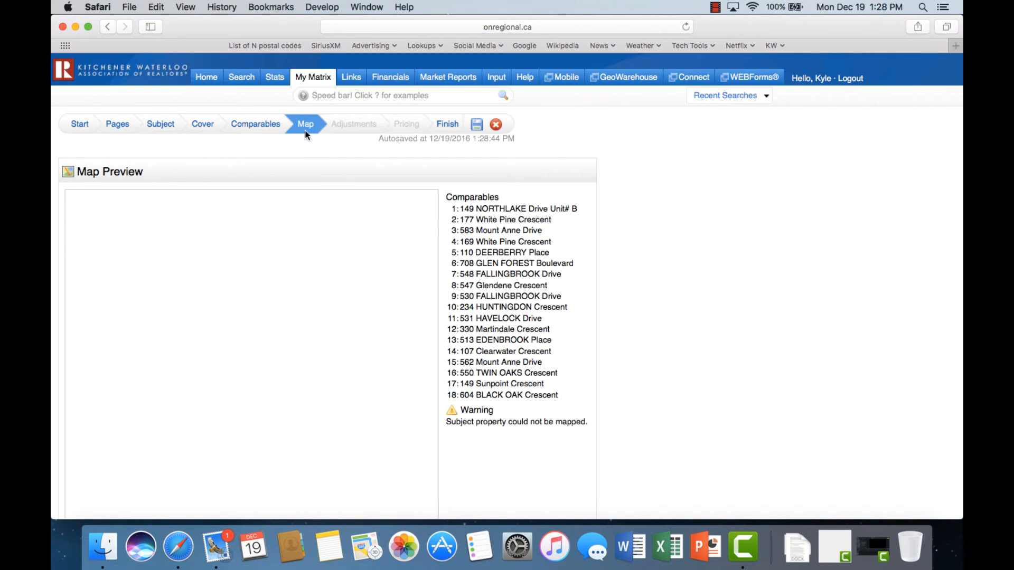
scroll(252, 349, down, 3)
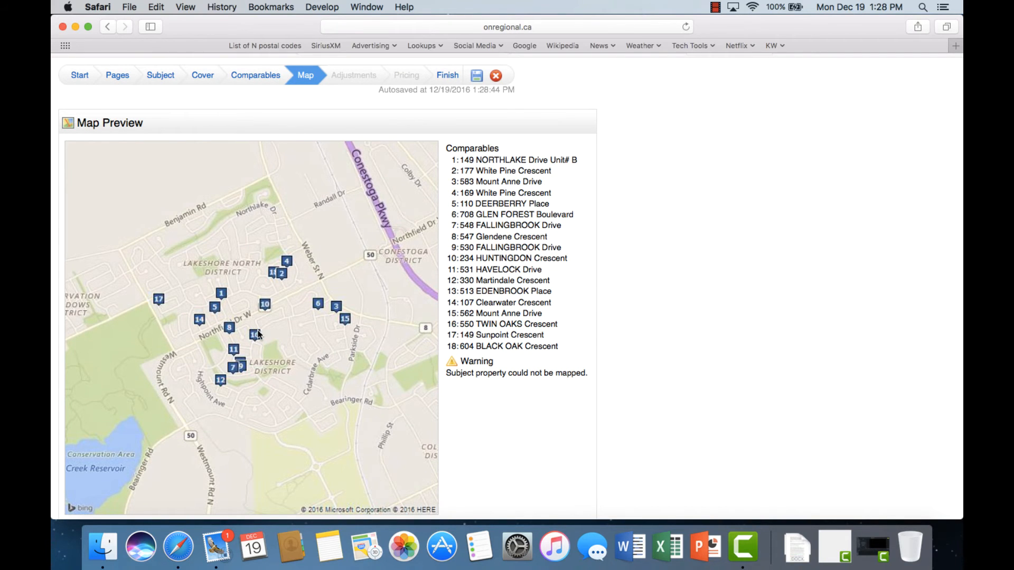
scroll(279, 281, up, 2)
scroll(280, 284, up, 1)
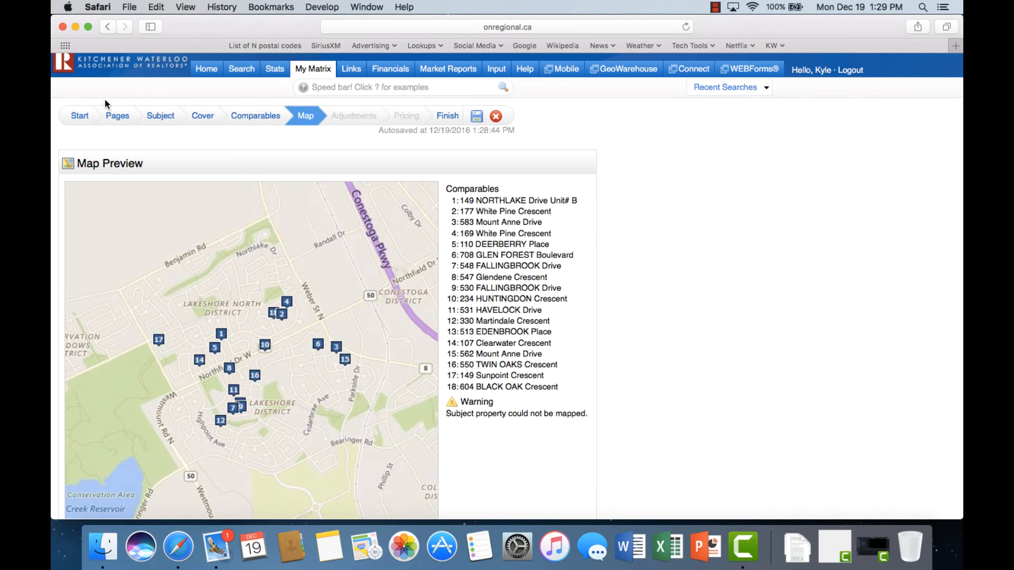
Review the CMA's selected report pages, then finish the CMA and view the generated report
click(117, 116)
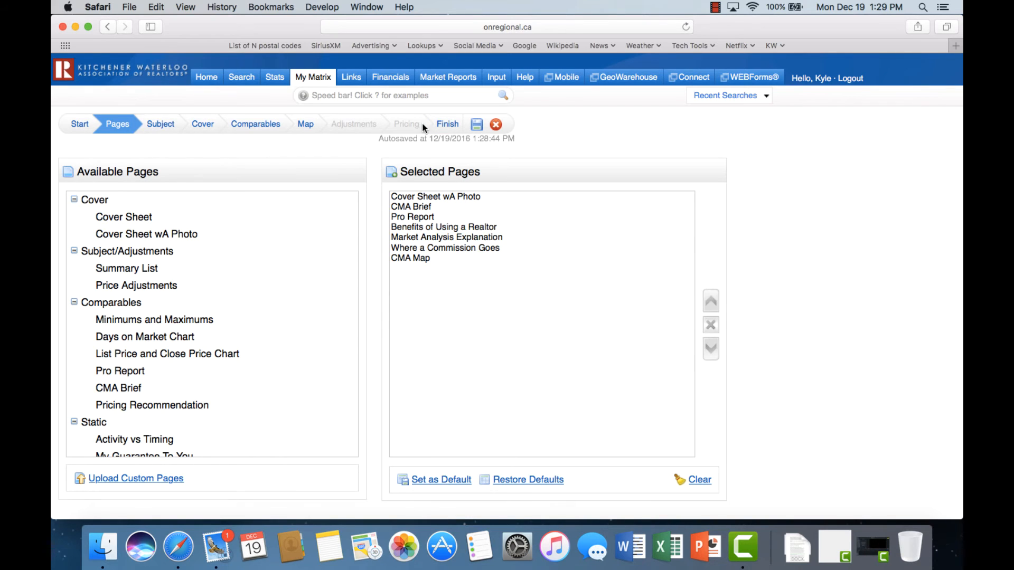
click(451, 127)
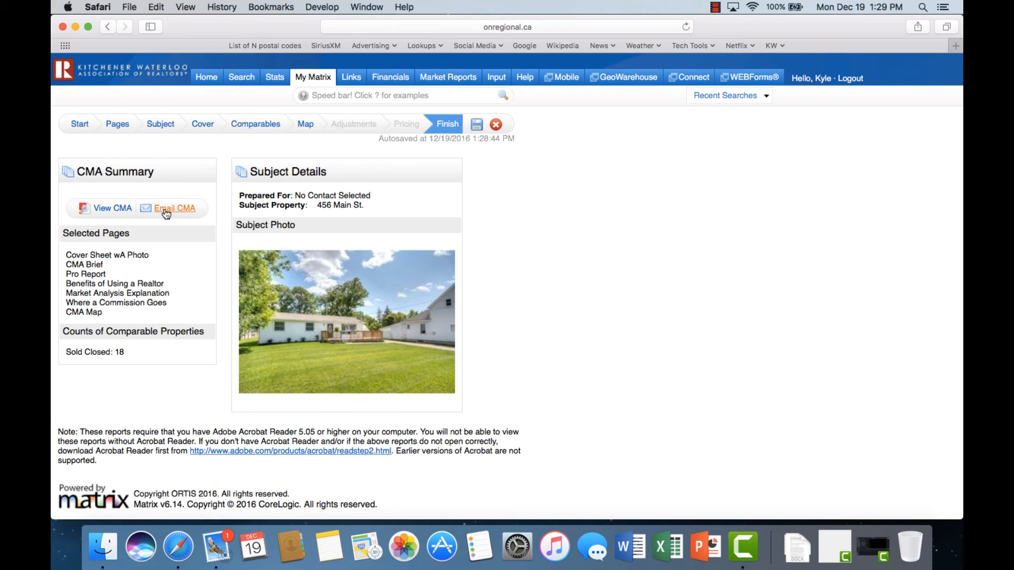
click(112, 209)
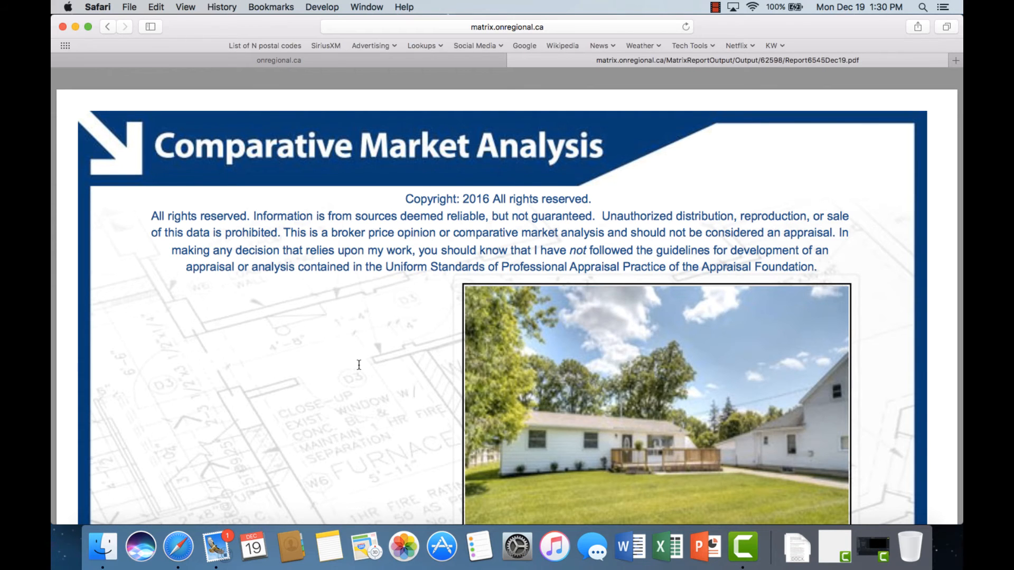
Review the report's cover page, including the property photo, client and subject property details, and the agent's contact block
scroll(359, 364, down, 5)
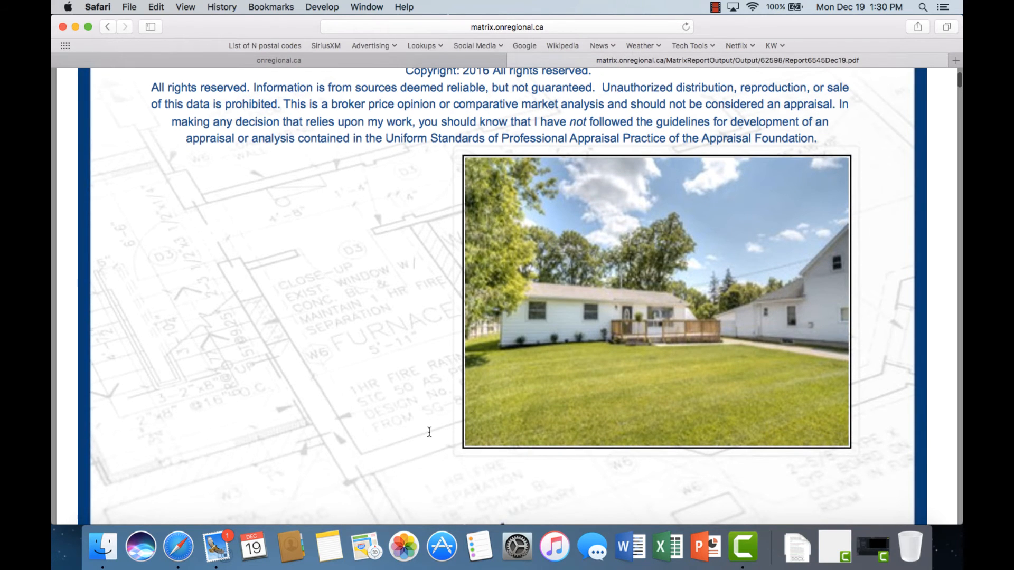
scroll(391, 428, down, 5)
scroll(391, 428, down, 8)
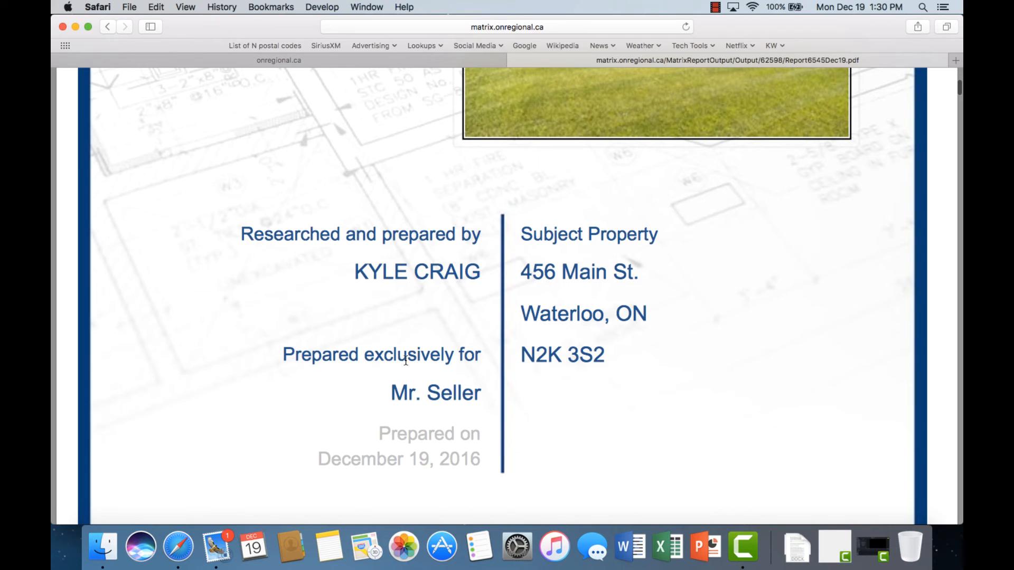
drag(405, 377, 406, 410)
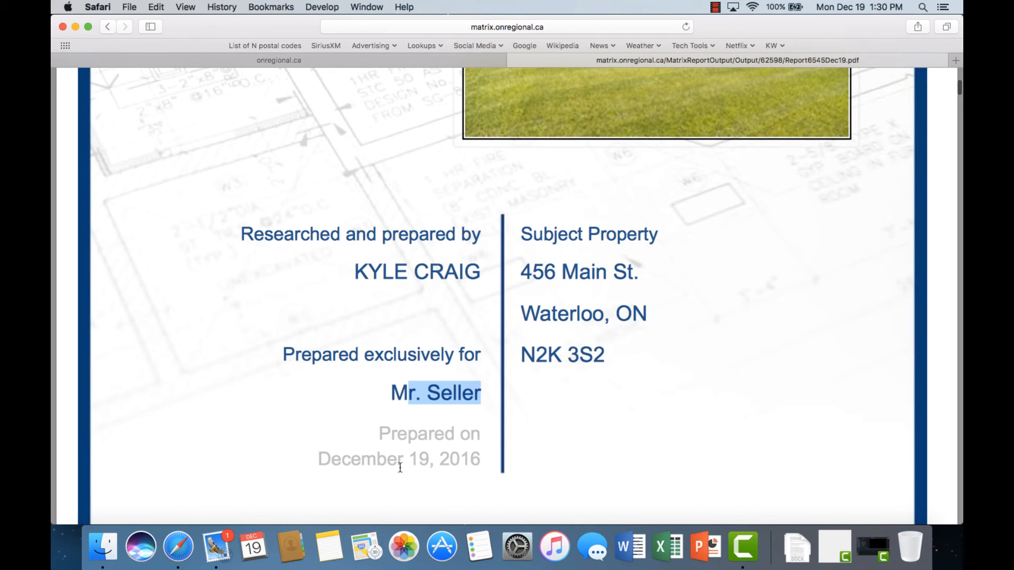
scroll(328, 353, down, 12)
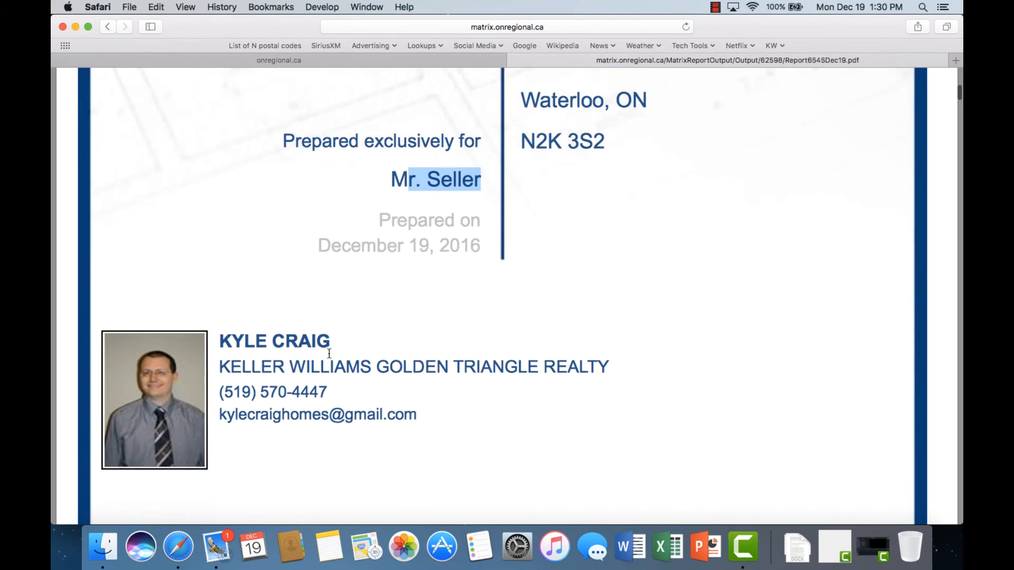
scroll(389, 392, down, 7)
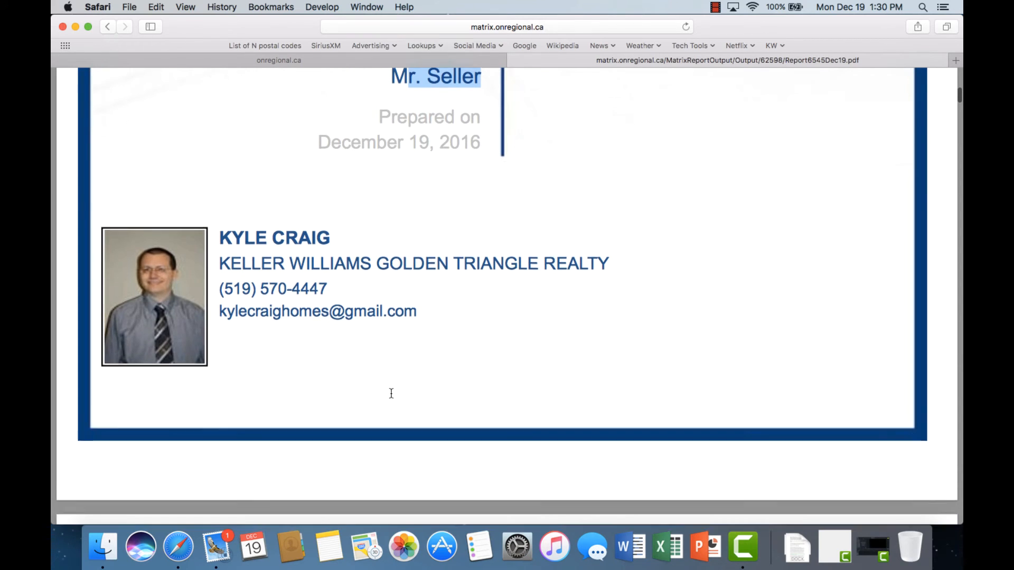
Examine the Brief Summary of Compared Listings, including its averages row and the median, low and high prices in the Summary table
scroll(391, 394, down, 16)
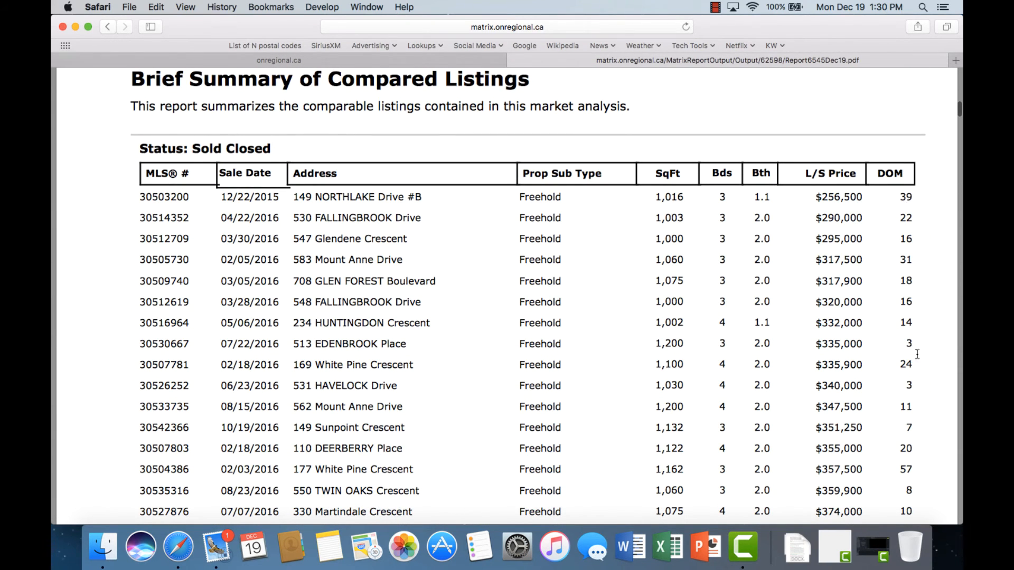
scroll(349, 395, down, 4)
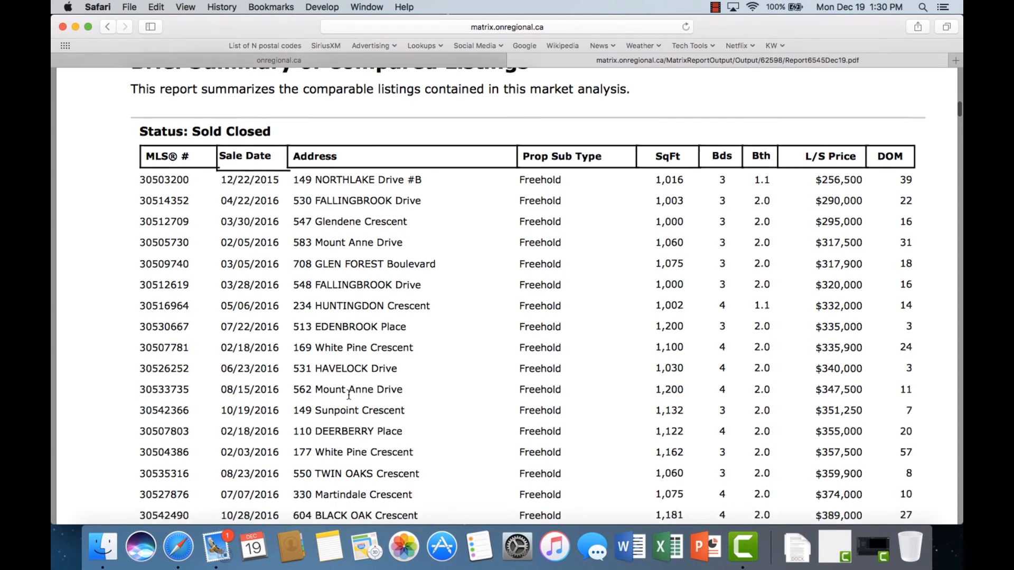
scroll(348, 395, down, 9)
scroll(346, 396, up, 20)
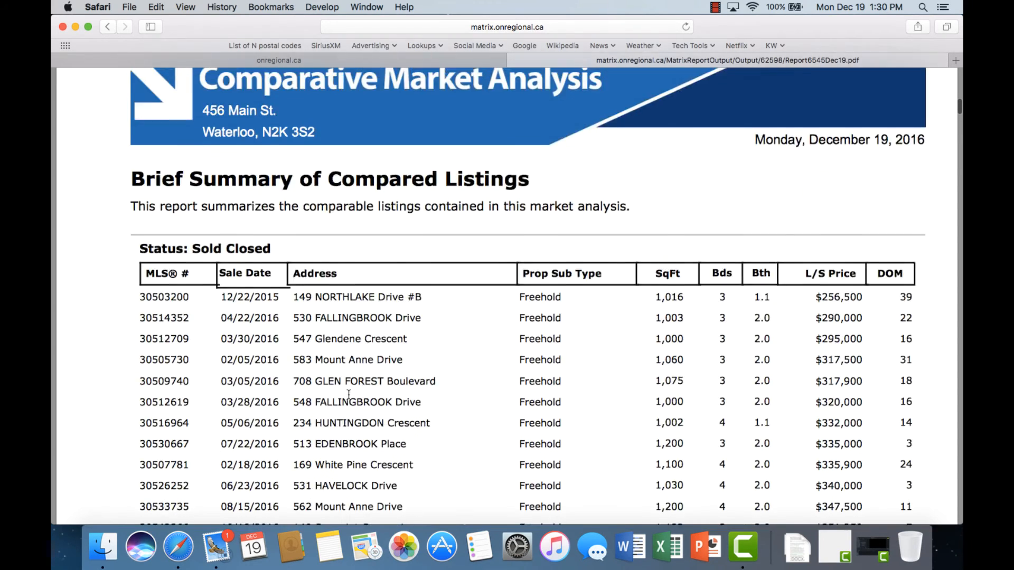
scroll(337, 208, down, 8)
scroll(339, 380, down, 9)
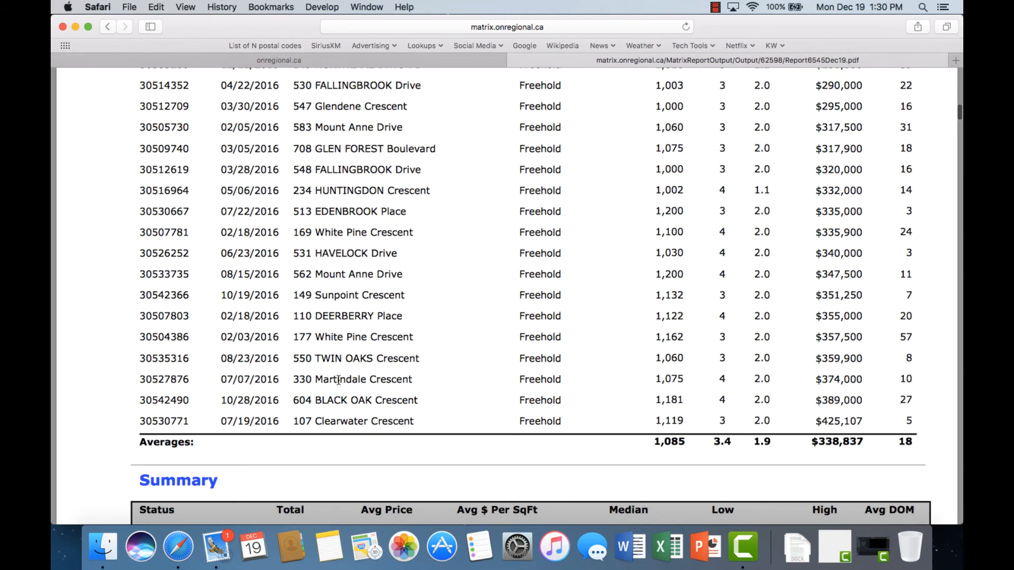
scroll(338, 380, down, 1)
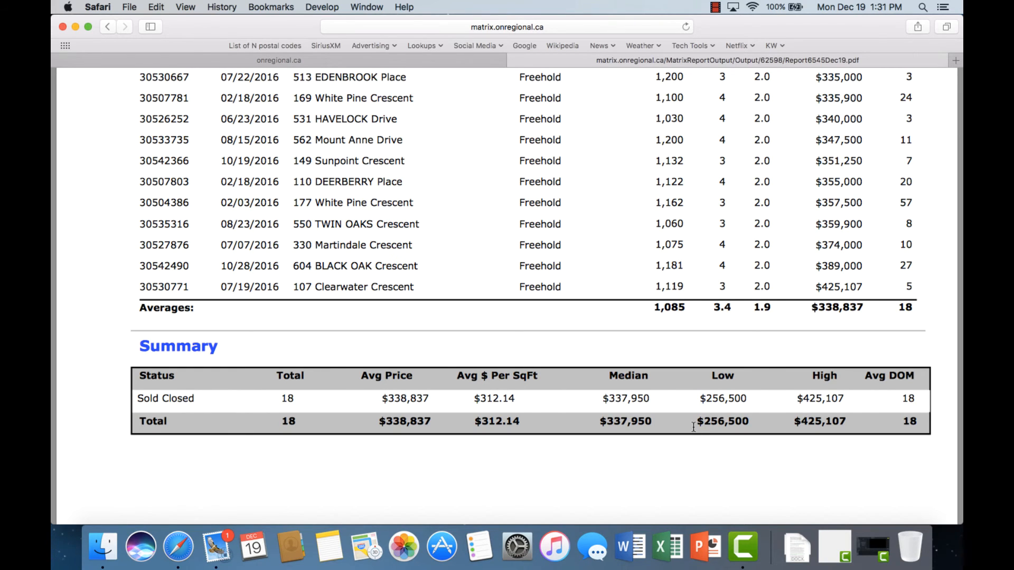
drag(804, 422, 834, 423)
click(792, 418)
scroll(657, 460, up, 12)
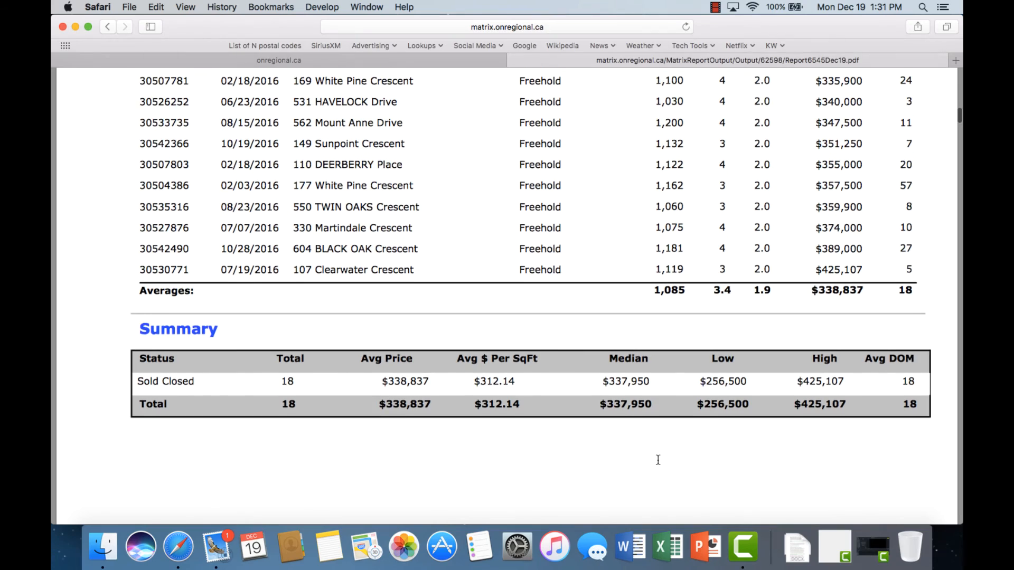
Go back over the sold comparables table and compare its individual listings with the averages and Summary totals
scroll(658, 460, down, 10)
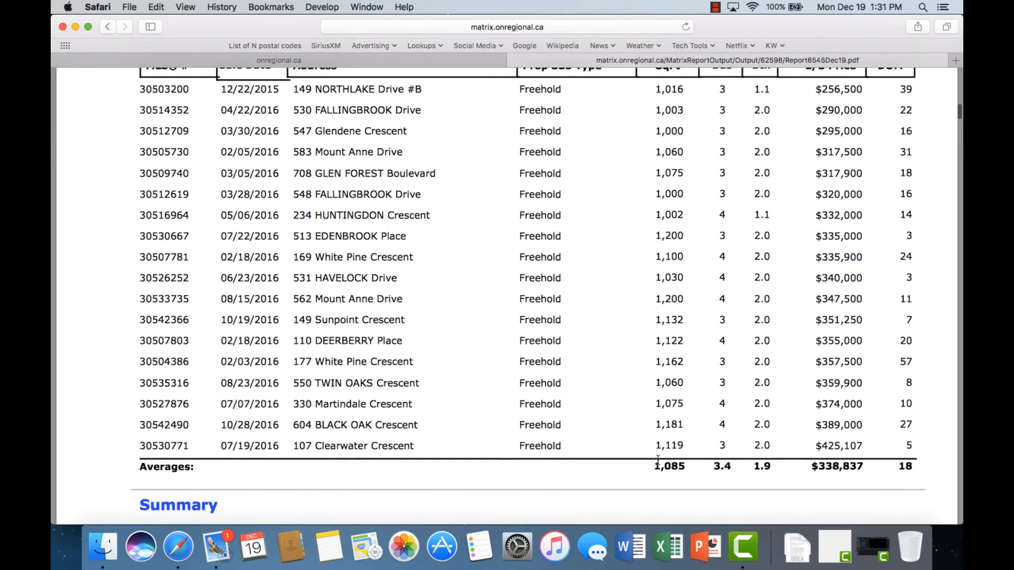
scroll(657, 460, down, 4)
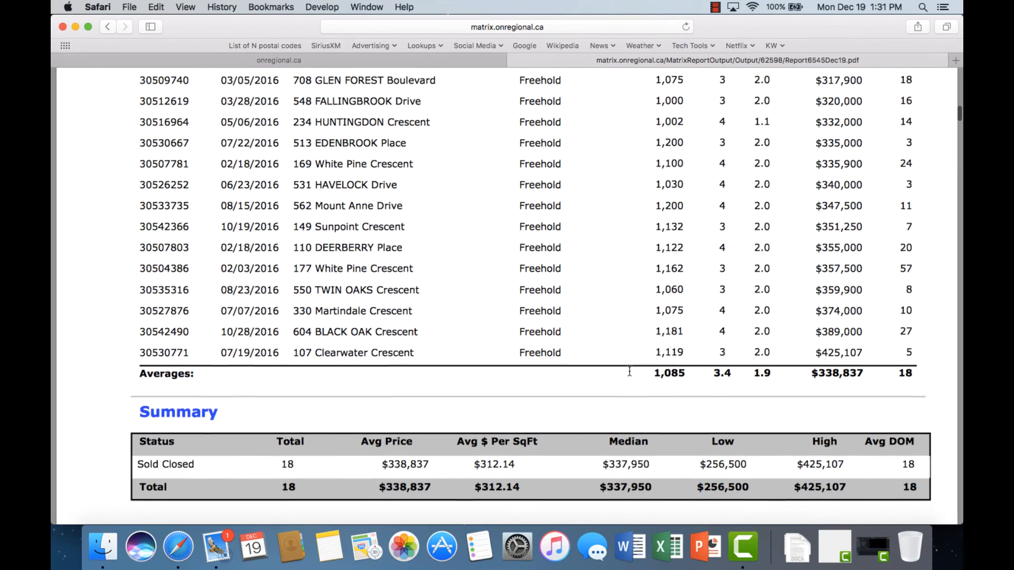
scroll(630, 371, up, 5)
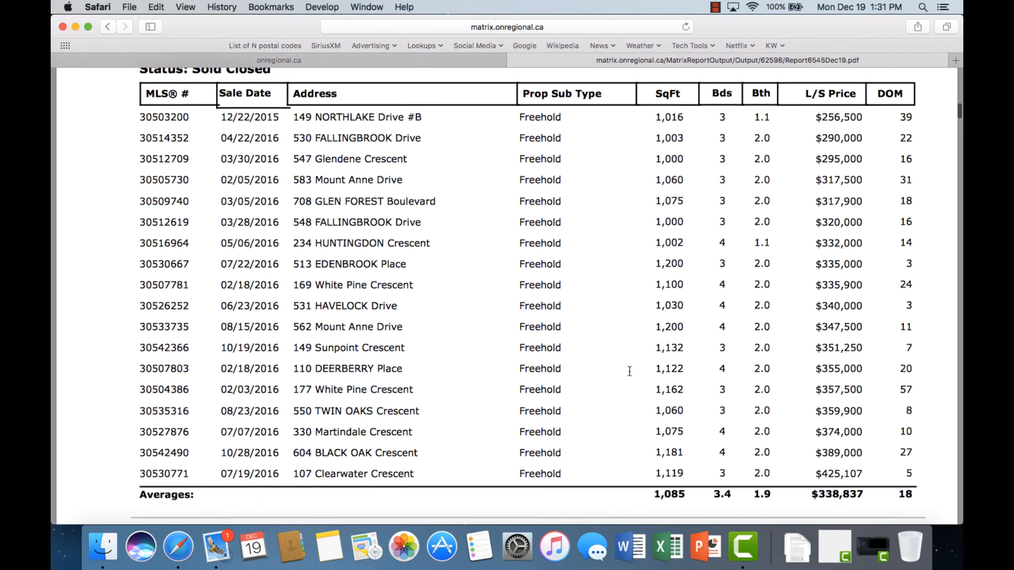
scroll(629, 371, down, 5)
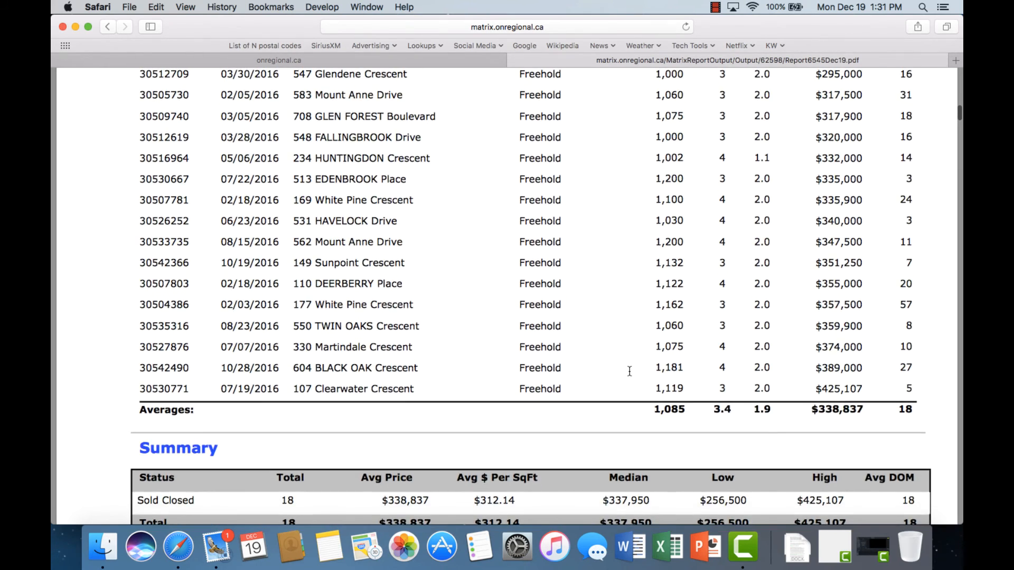
scroll(630, 371, down, 2)
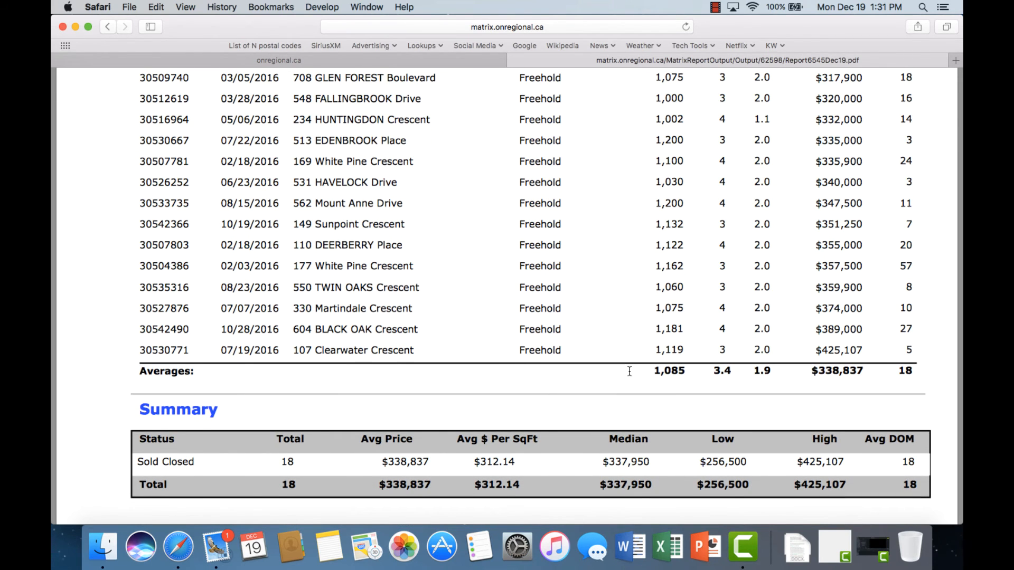
scroll(629, 371, down, 15)
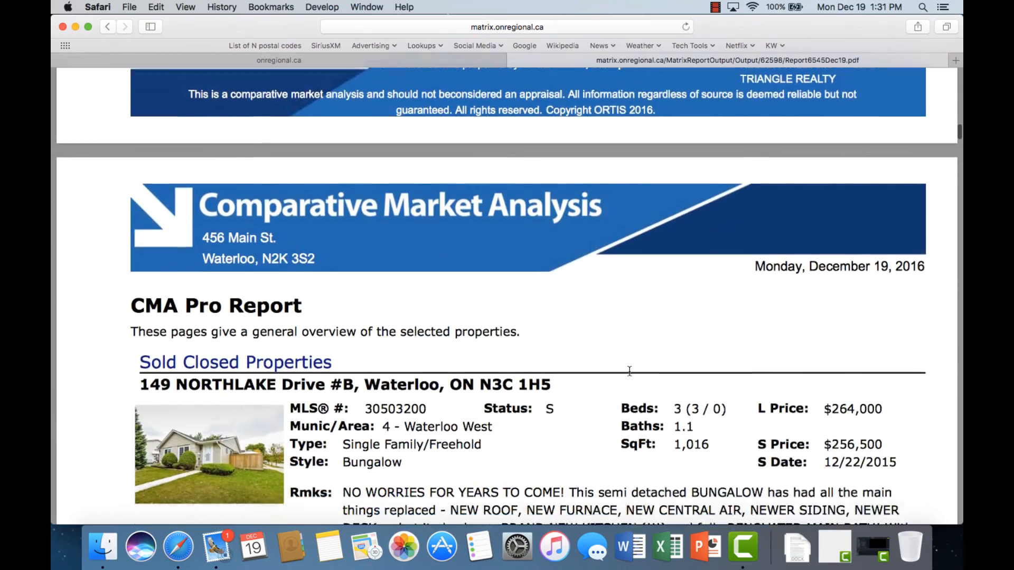
scroll(630, 371, down, 5)
scroll(629, 371, up, 15)
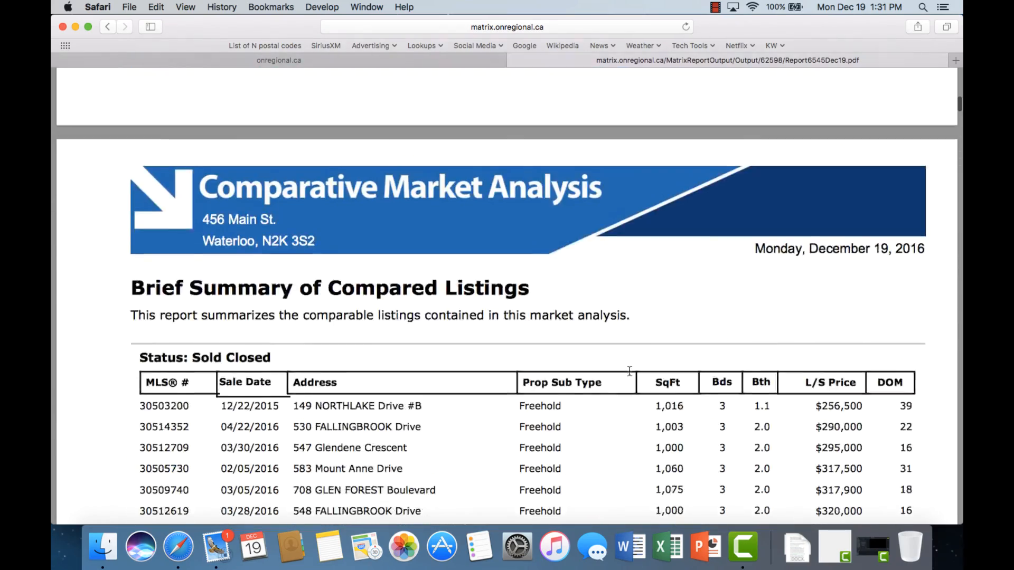
scroll(629, 372, down, 5)
scroll(583, 428, down, 12)
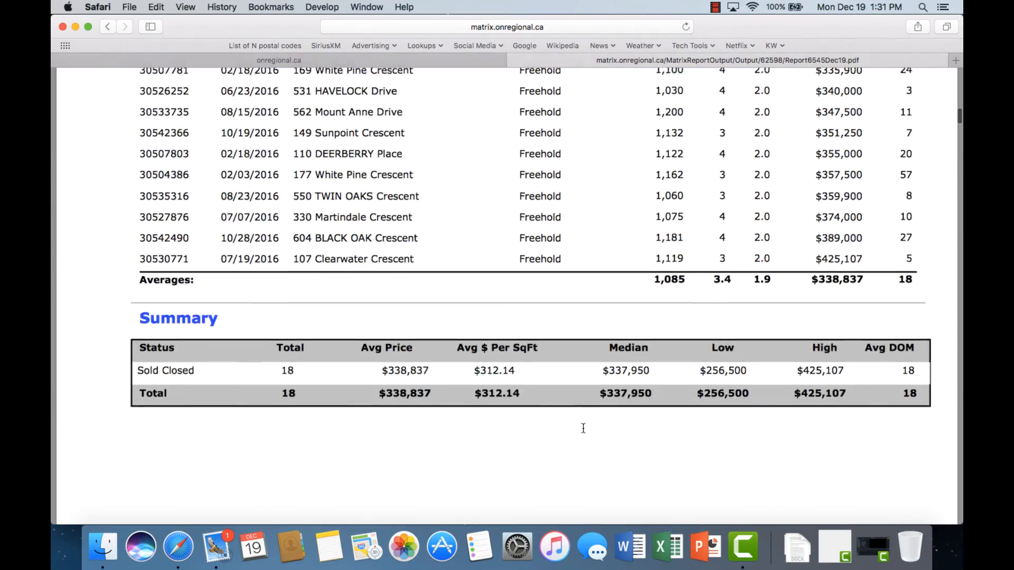
scroll(583, 428, down, 1)
Look through the CMA Pro Report's individual property pages for each sold comparable's photo, details, prices and remarks
scroll(695, 399, down, 15)
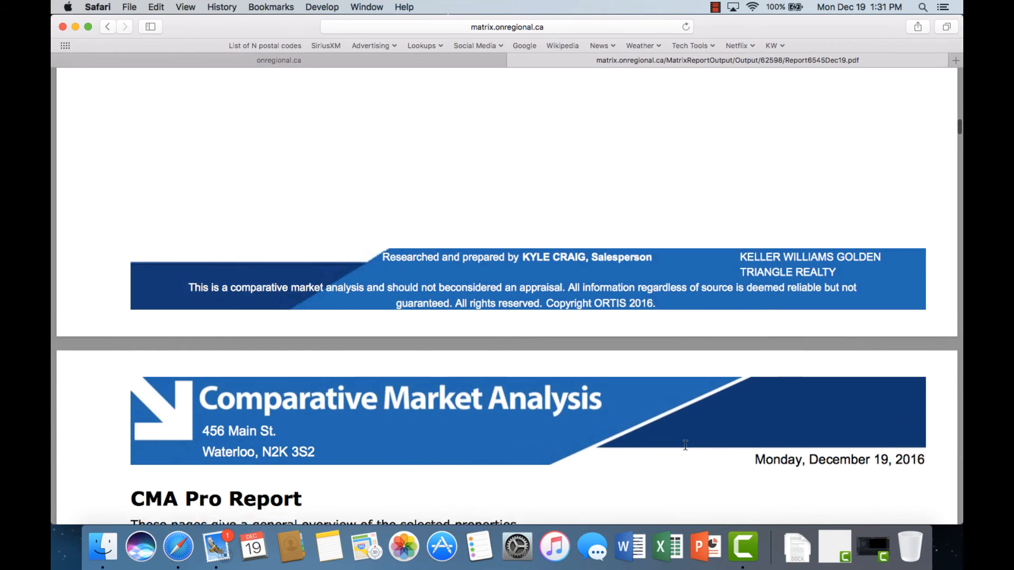
scroll(685, 445, down, 5)
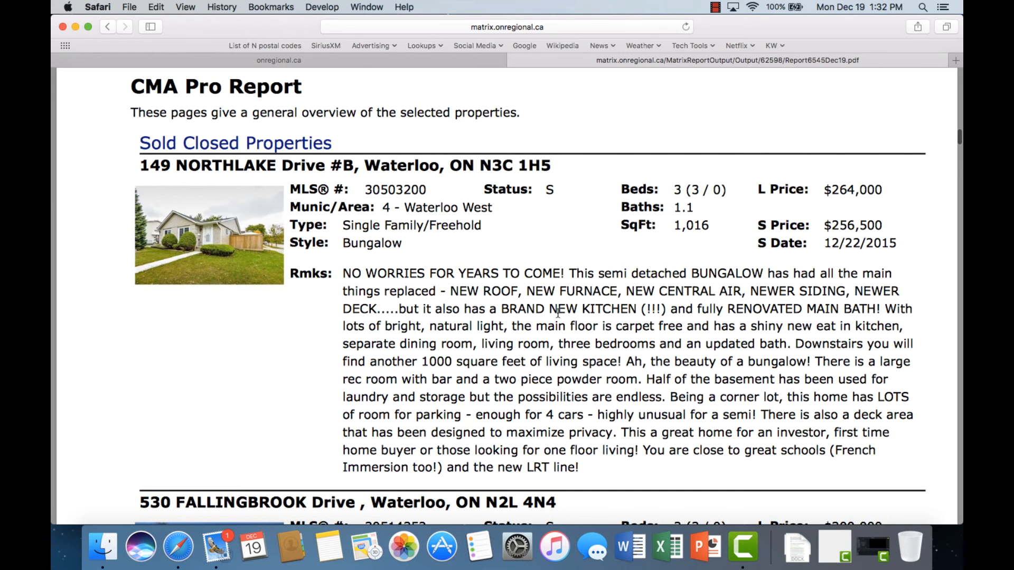
scroll(571, 381, down, 15)
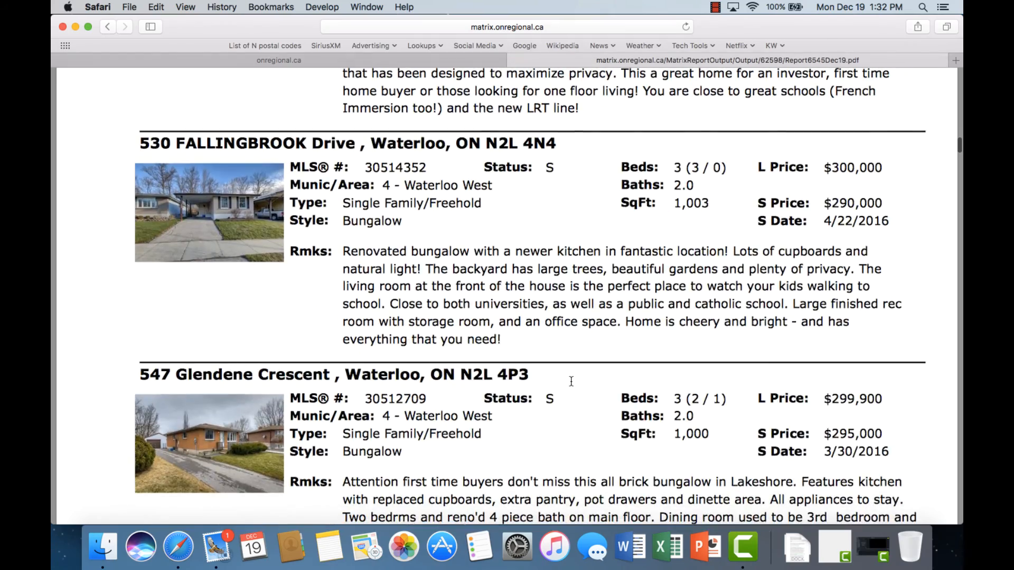
scroll(570, 381, down, 20)
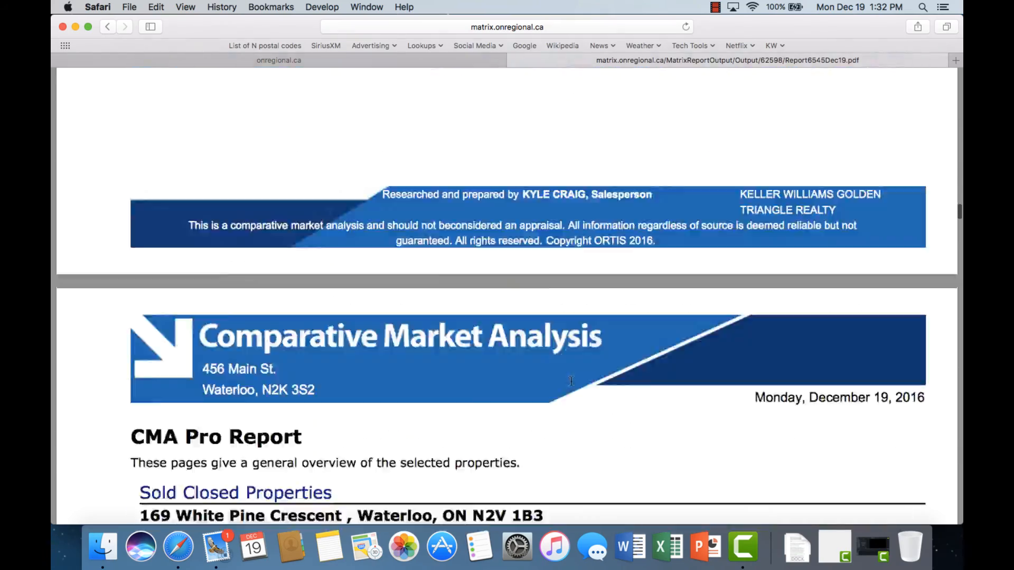
scroll(571, 382, down, 20)
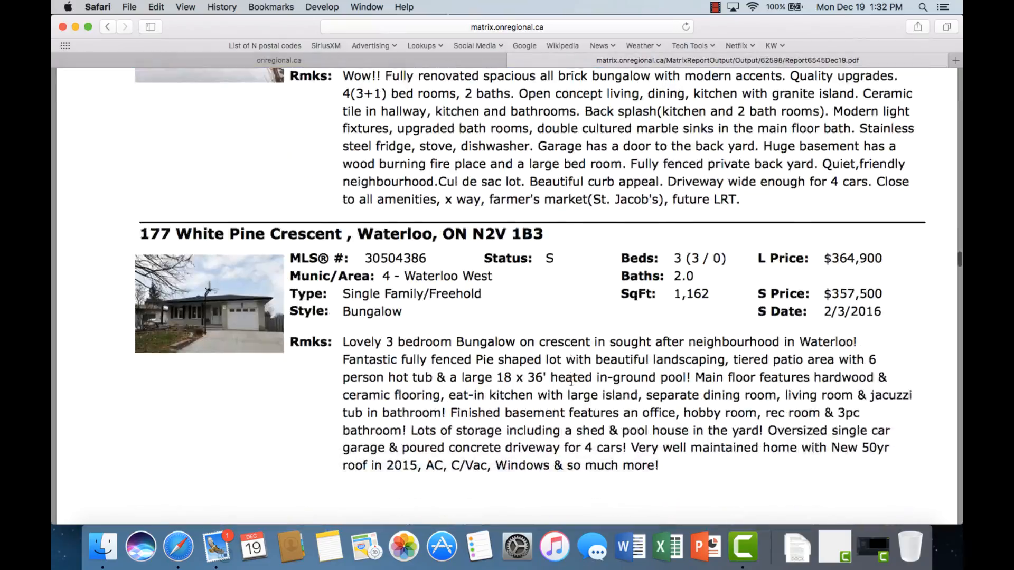
scroll(571, 381, down, 20)
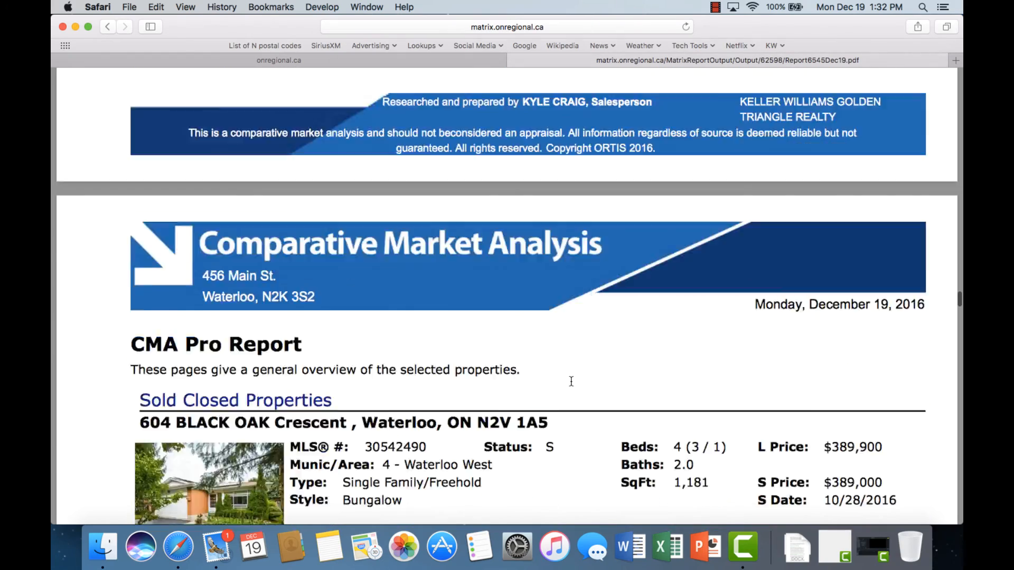
Examine the sold properties' overall statistics, including average days on market, and the bar chart of prices by address
scroll(571, 382, down, 20)
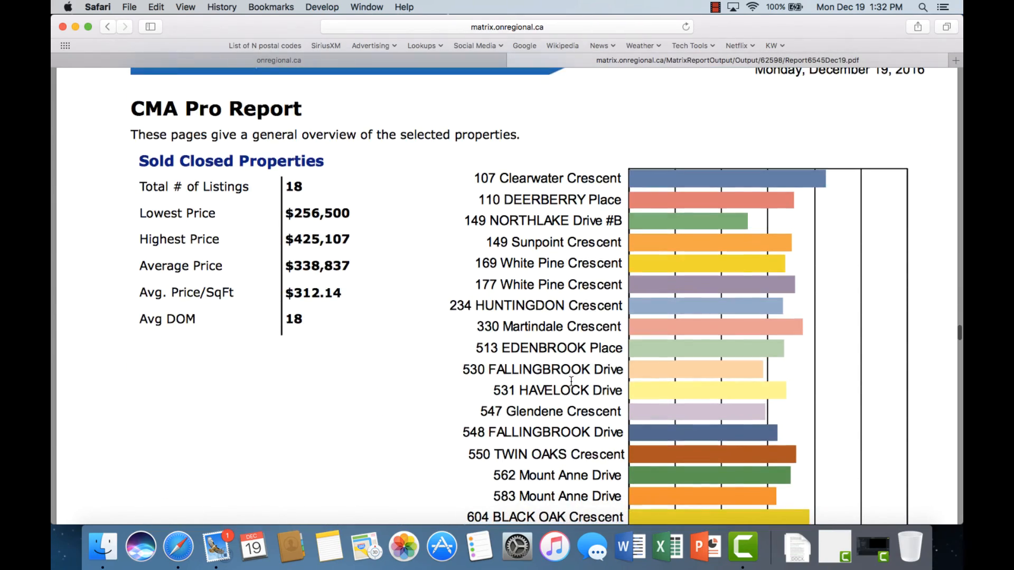
scroll(571, 381, down, 2)
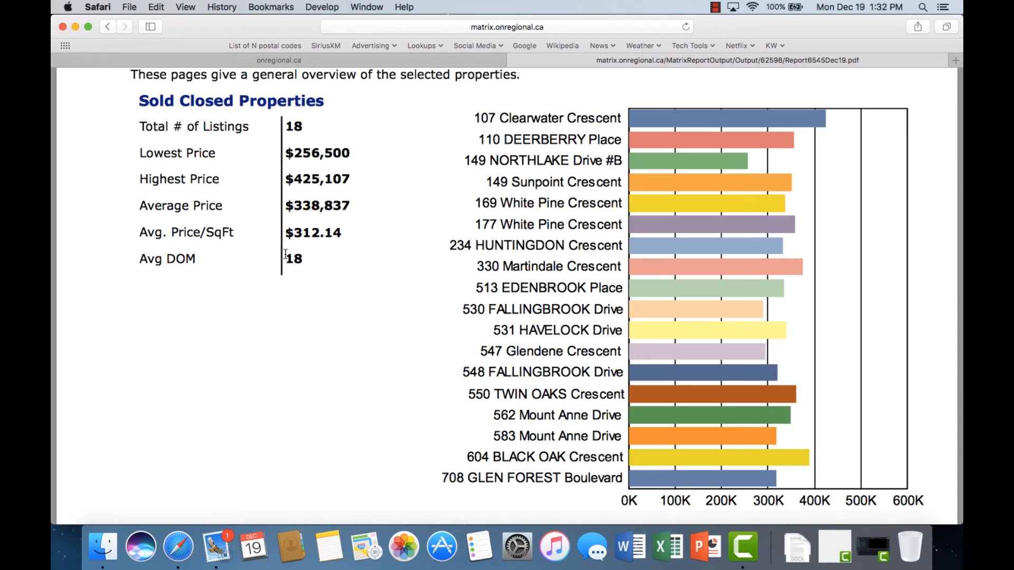
drag(285, 258, 303, 258)
click(380, 282)
Examine the Summary Graph/Analysis chart comparing the average, minimum and maximum prices
scroll(380, 282, down, 15)
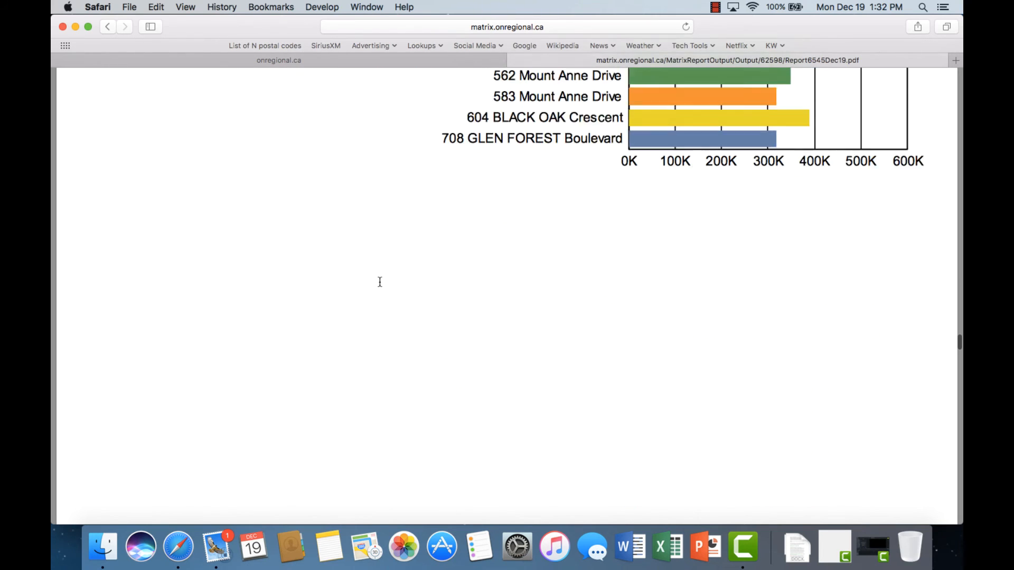
scroll(380, 282, down, 15)
scroll(379, 282, up, 3)
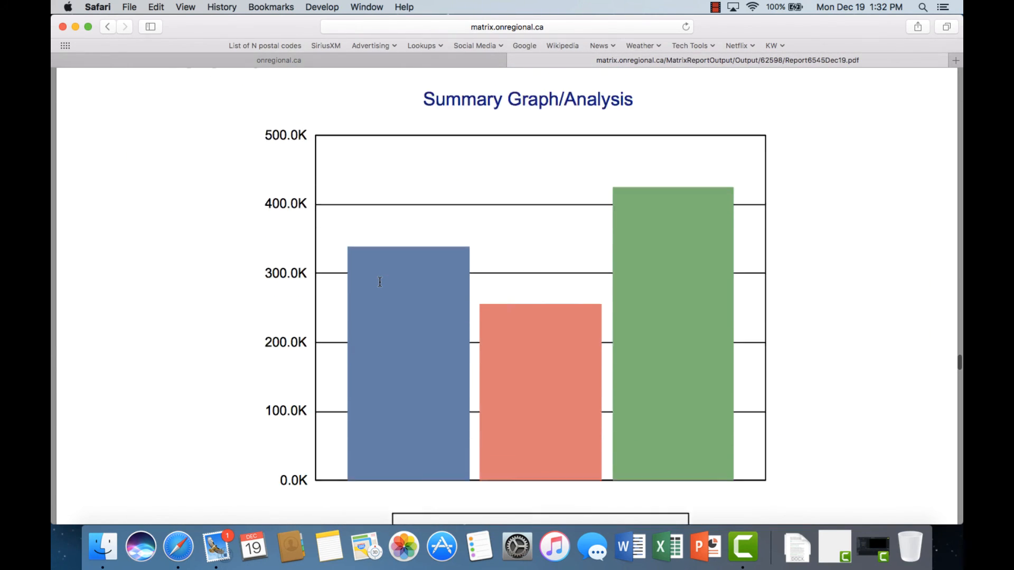
scroll(379, 282, up, 1)
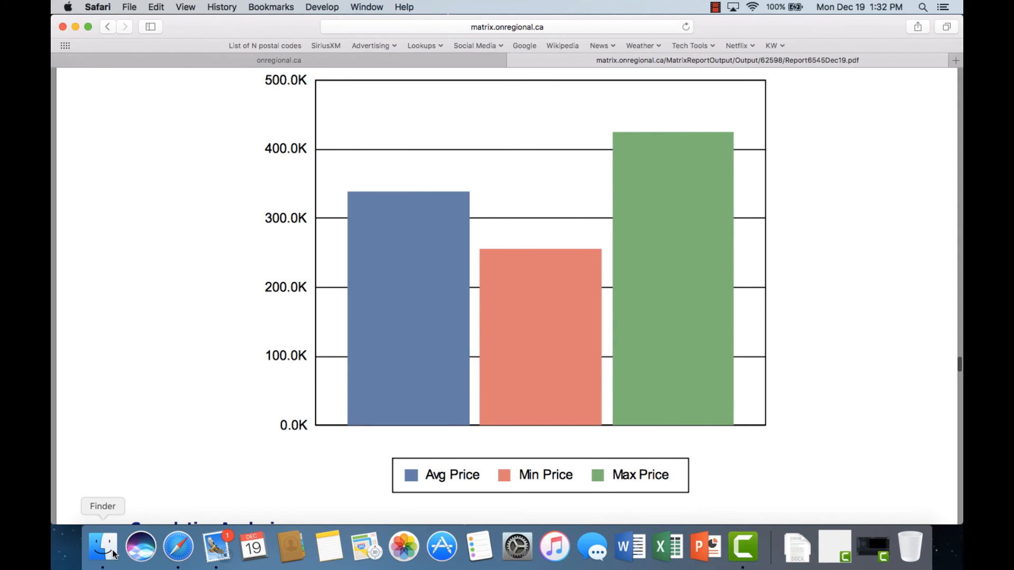
scroll(103, 382, down, 3)
scroll(103, 382, up, 5)
scroll(103, 381, down, 1)
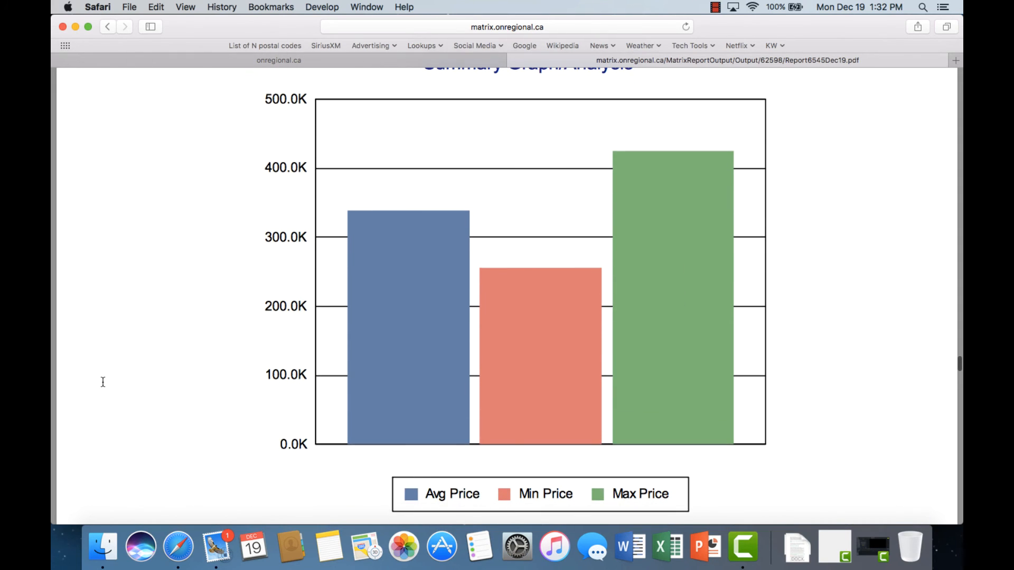
Review the Cumulative Analysis, Sold Property Analysis and Property Summary tables, continuing to the page on the benefits of using a REALTOR
scroll(126, 382, down, 10)
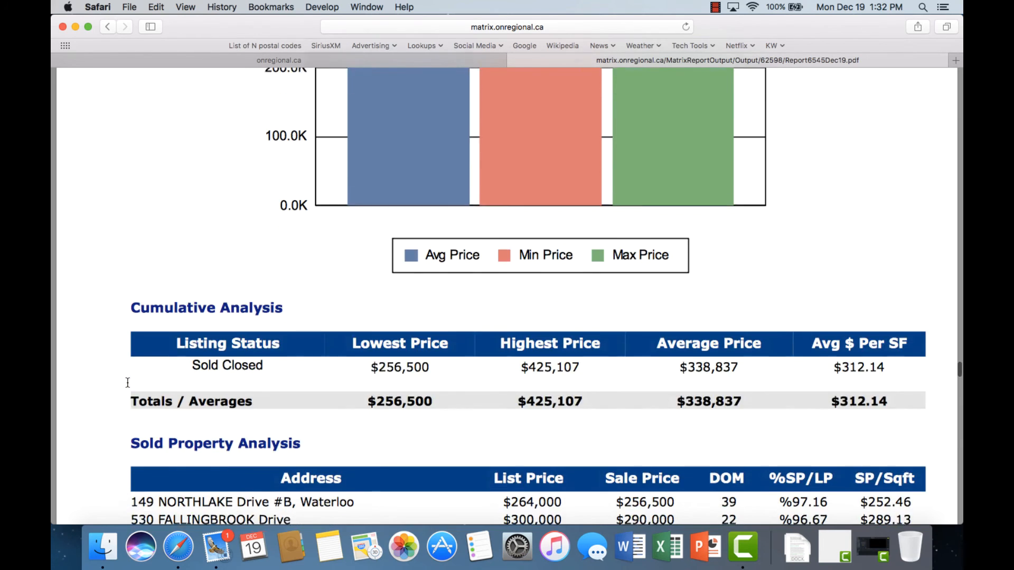
scroll(126, 383, down, 1)
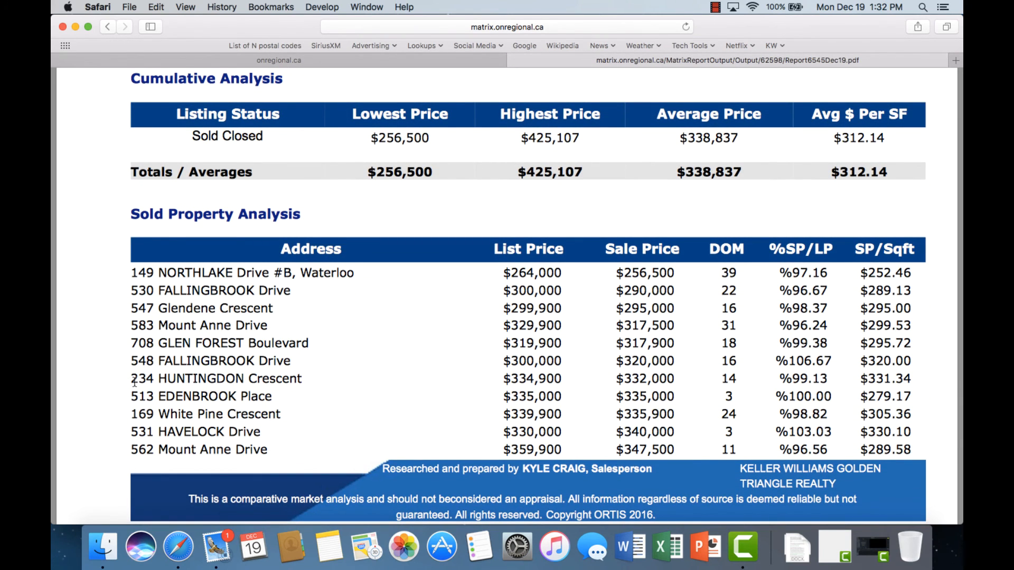
scroll(135, 383, down, 15)
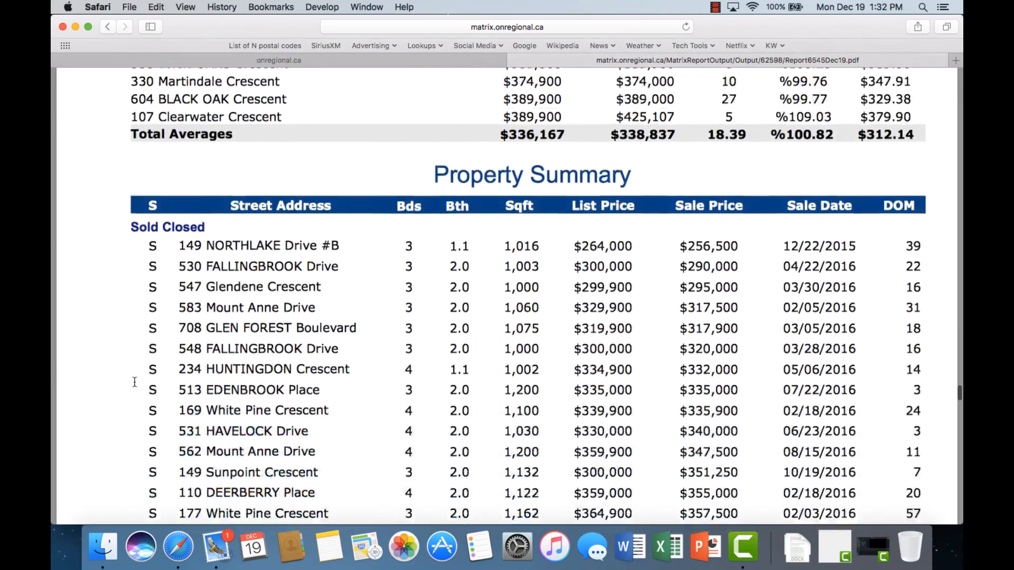
scroll(134, 382, down, 20)
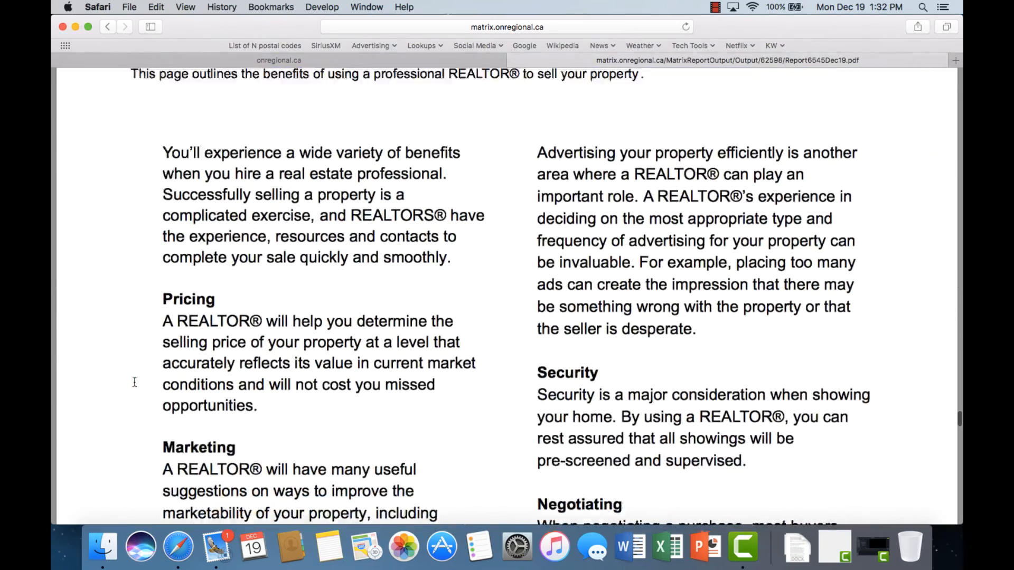
Read the report's page on the benefits of using a REALTOR and the Market Analysis Explanation page
scroll(134, 382, up, 4)
scroll(135, 385, down, 1)
scroll(362, 333, down, 5)
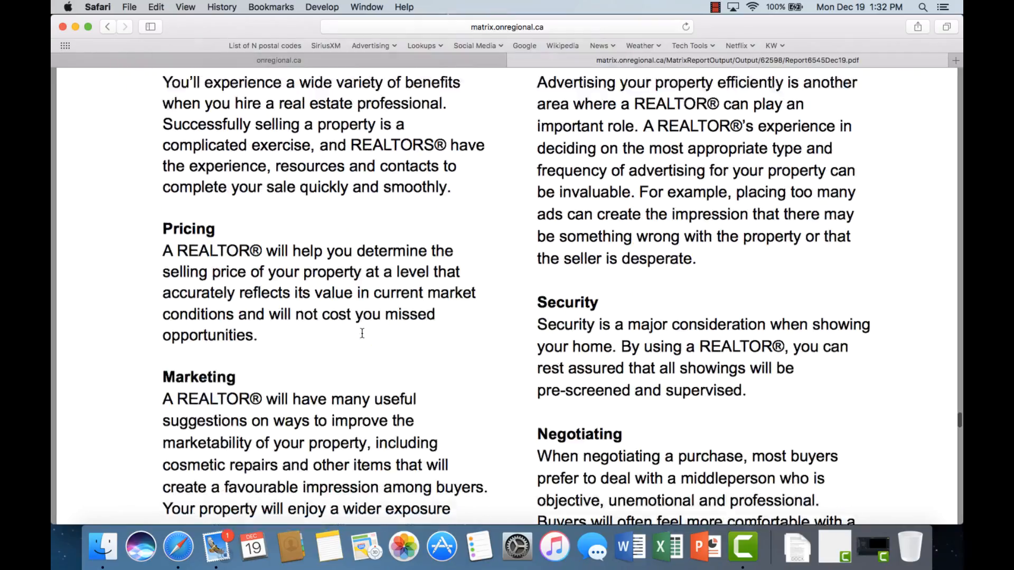
scroll(363, 334, down, 15)
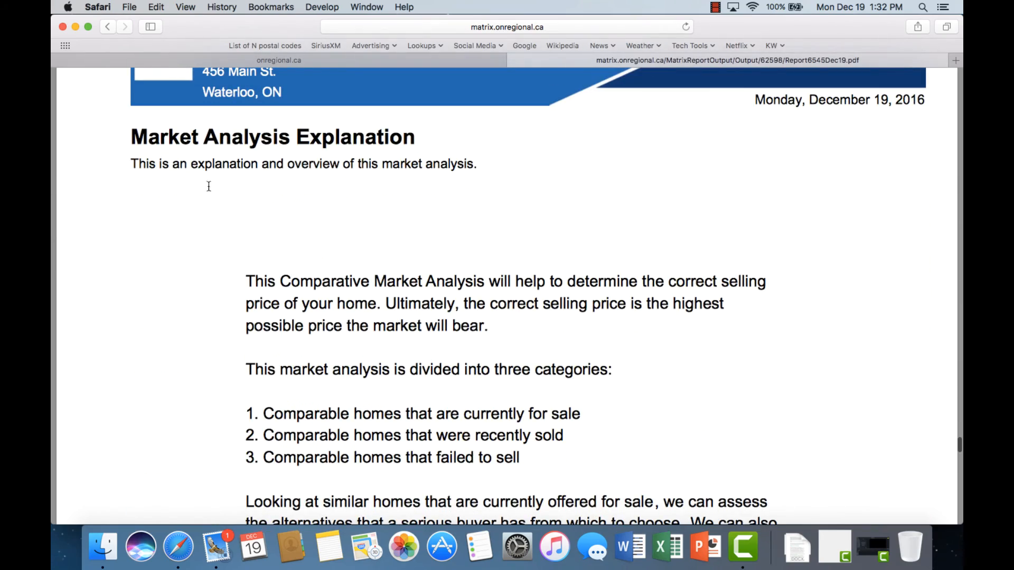
scroll(346, 280, down, 8)
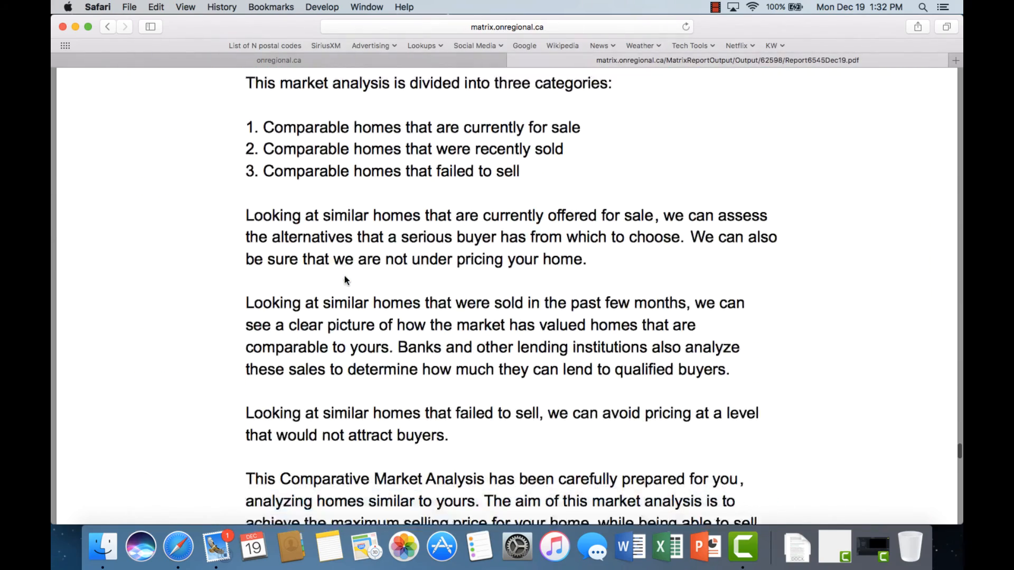
Examine the Where a Commission Goes page, including the diagram of brokers and salespersons and the explanation below it
scroll(346, 280, down, 20)
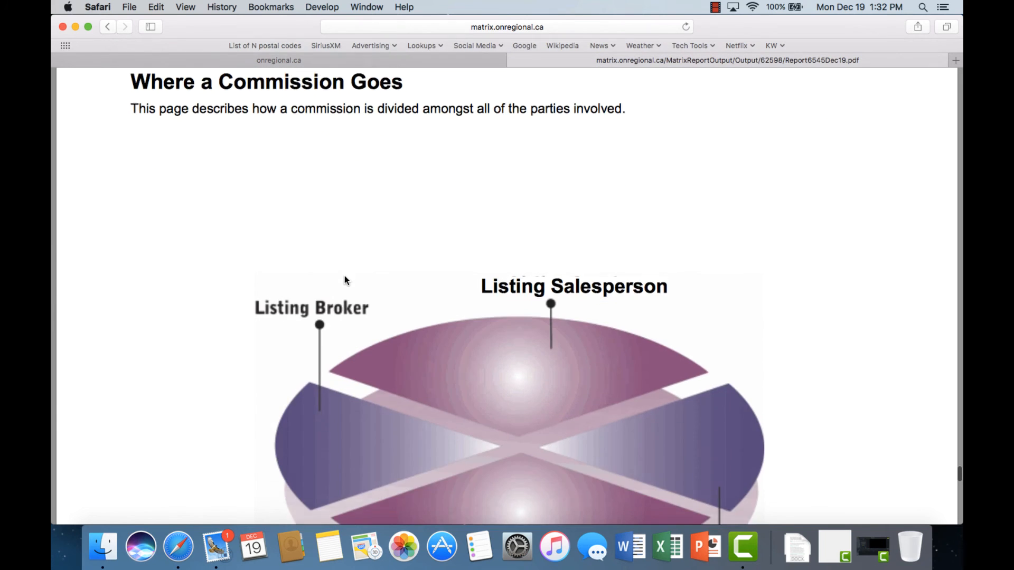
scroll(346, 280, up, 1)
scroll(346, 279, down, 6)
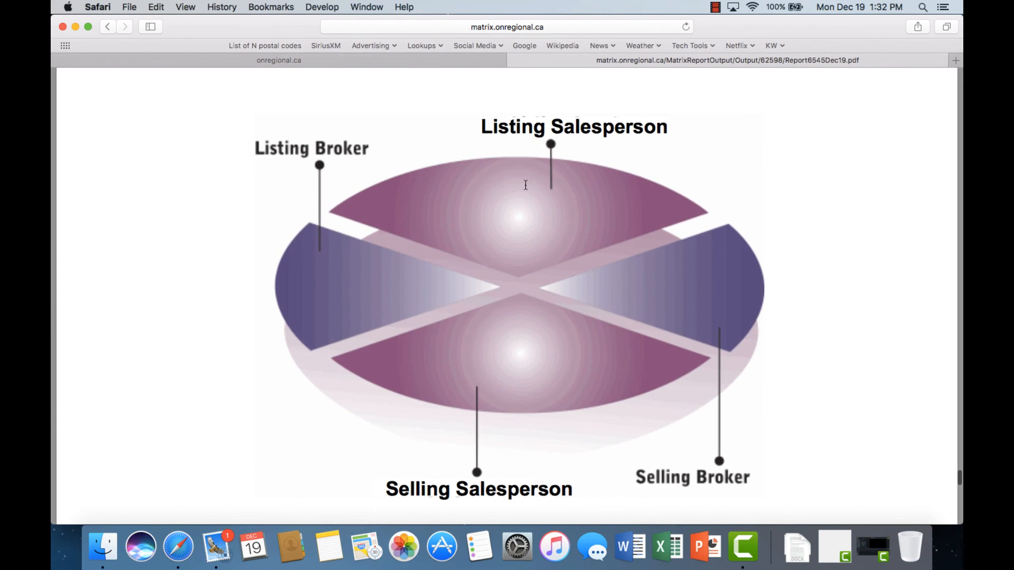
scroll(268, 407, up, 7)
scroll(248, 343, down, 12)
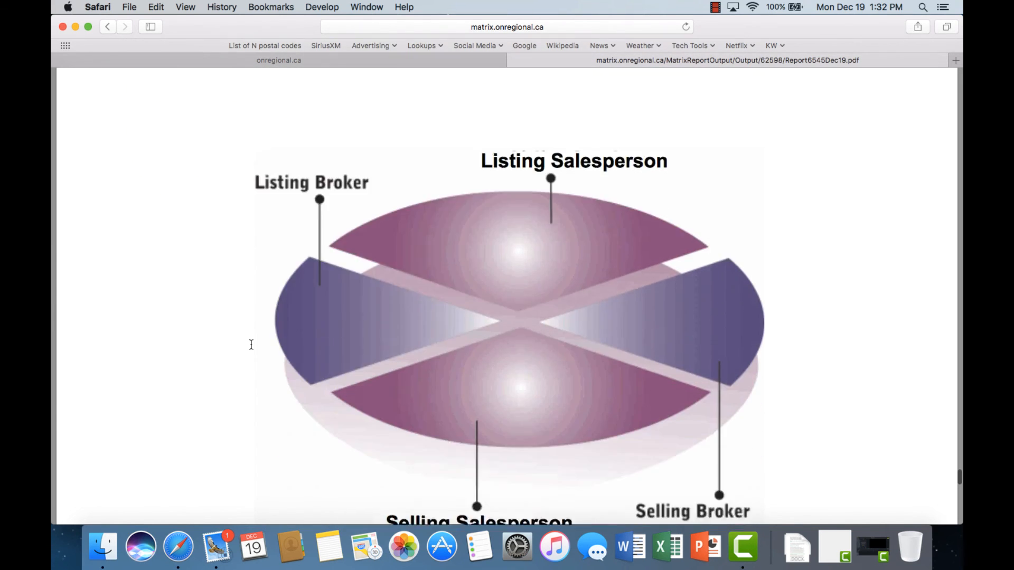
scroll(252, 344, up, 5)
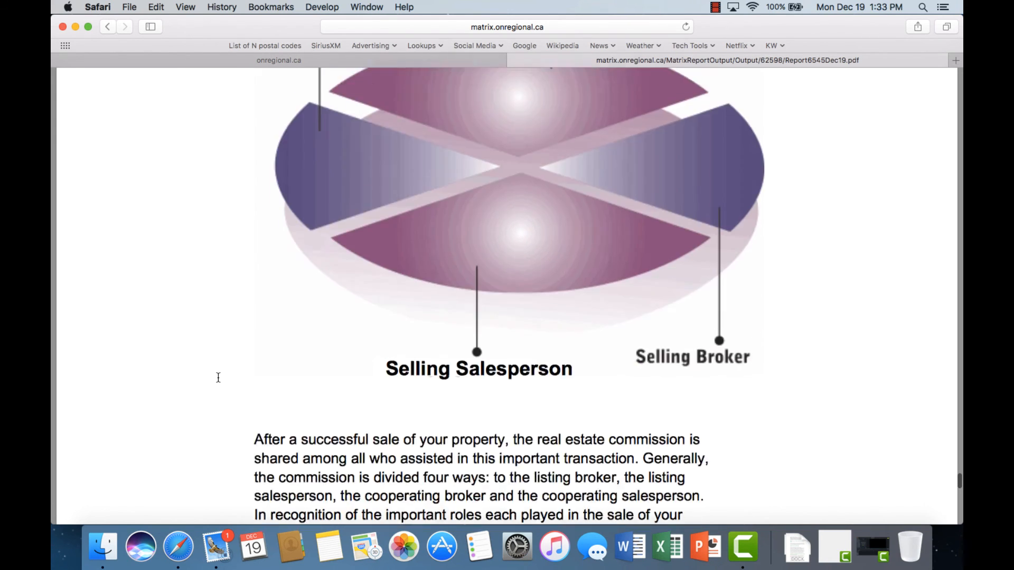
scroll(217, 378, down, 10)
Examine the CMA Map Layout page, comparing the numbered map markers with the list of comparable addresses
scroll(218, 377, down, 15)
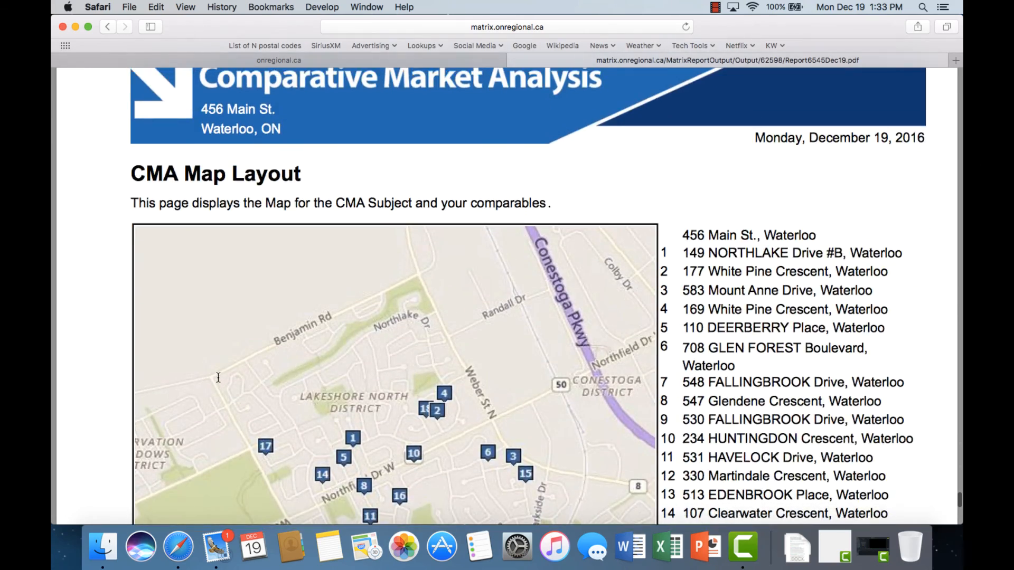
scroll(218, 378, up, 12)
scroll(218, 377, down, 8)
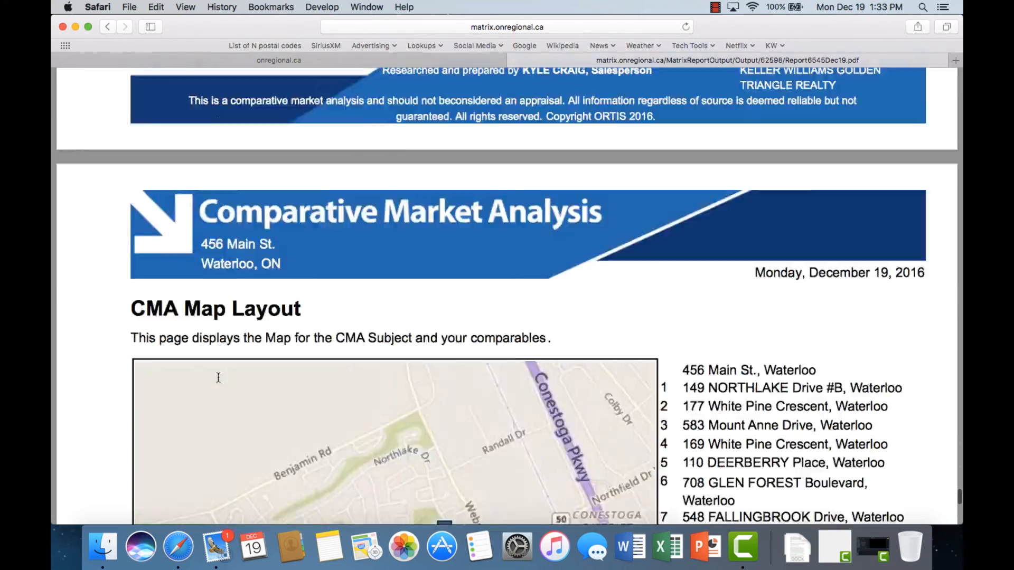
scroll(218, 377, up, 12)
scroll(218, 379, down, 15)
scroll(218, 379, down, 4)
scroll(218, 378, up, 14)
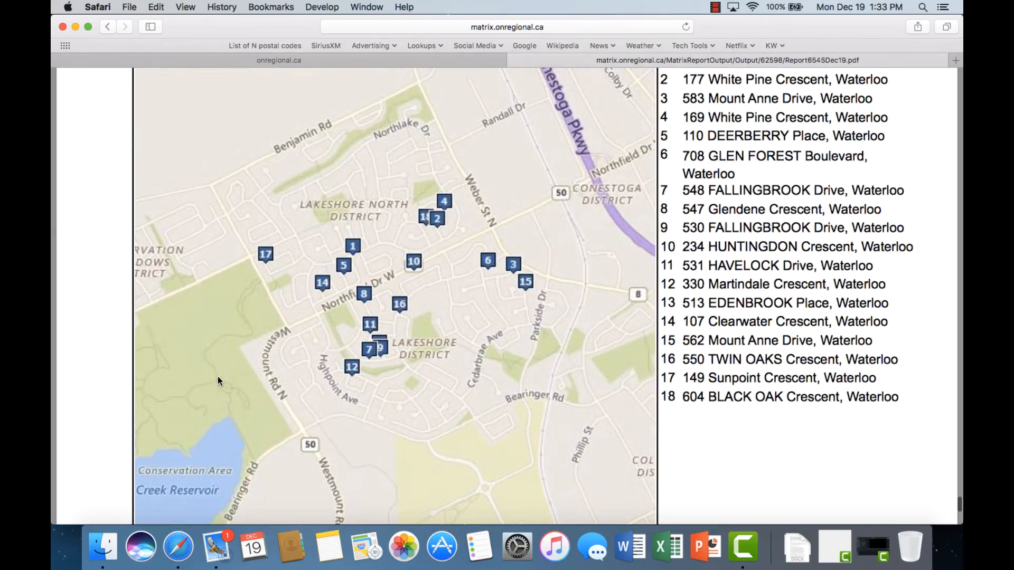
Return to the report's cover page, switch back to the CMA summary in Matrix and open the CMA's Pages stage
scroll(218, 379, up, 20)
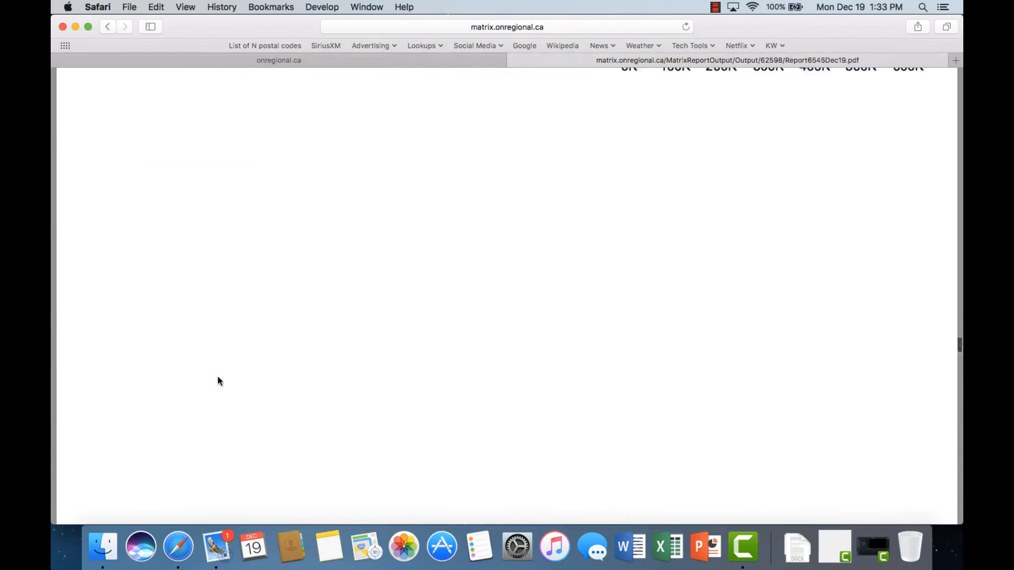
scroll(218, 379, up, 20)
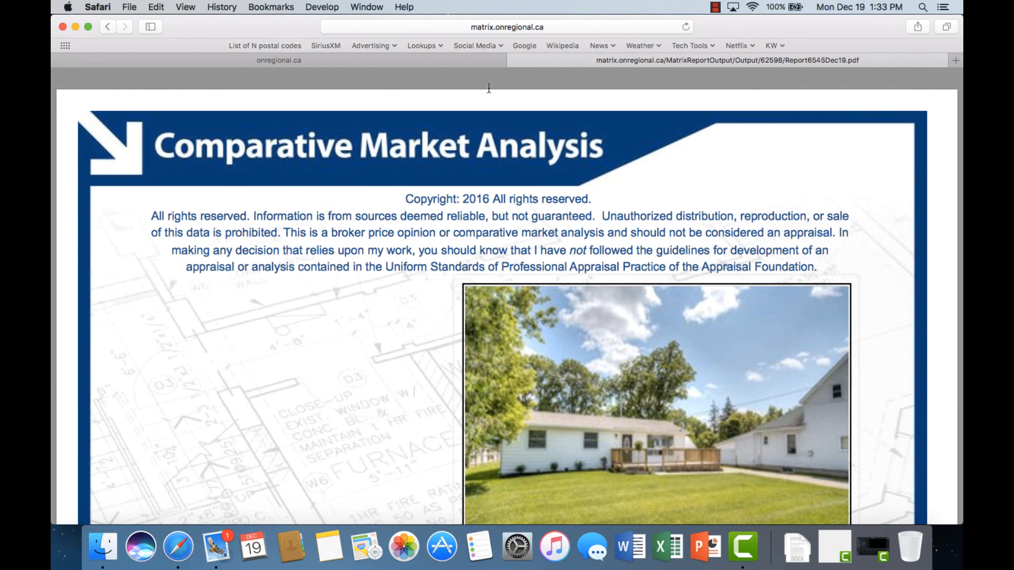
click(514, 60)
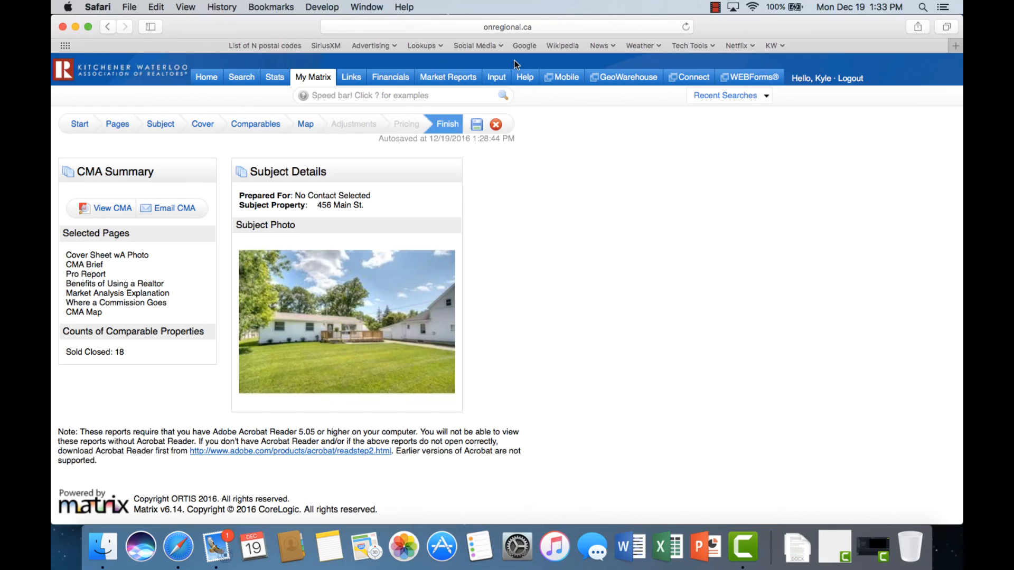
click(127, 126)
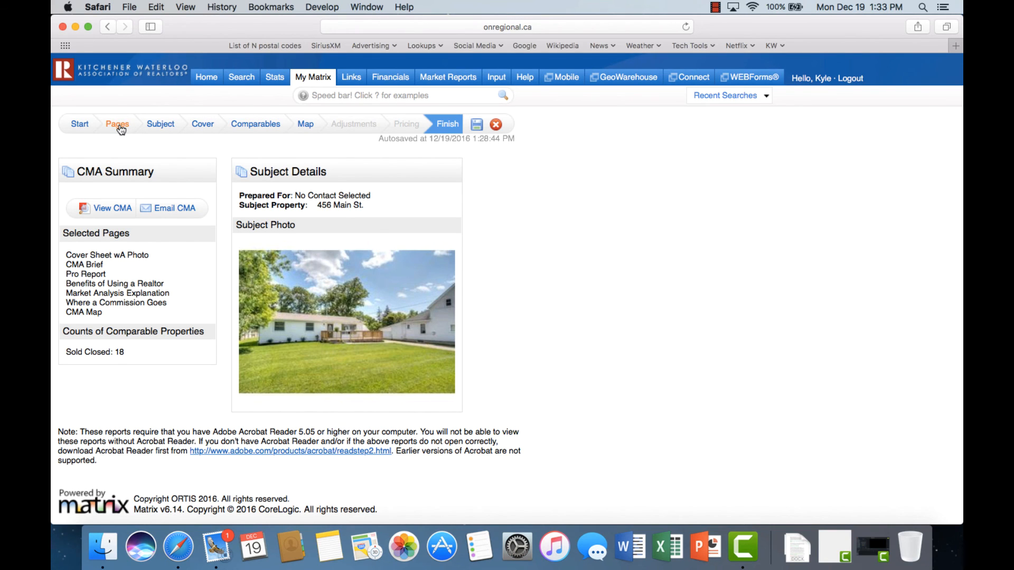